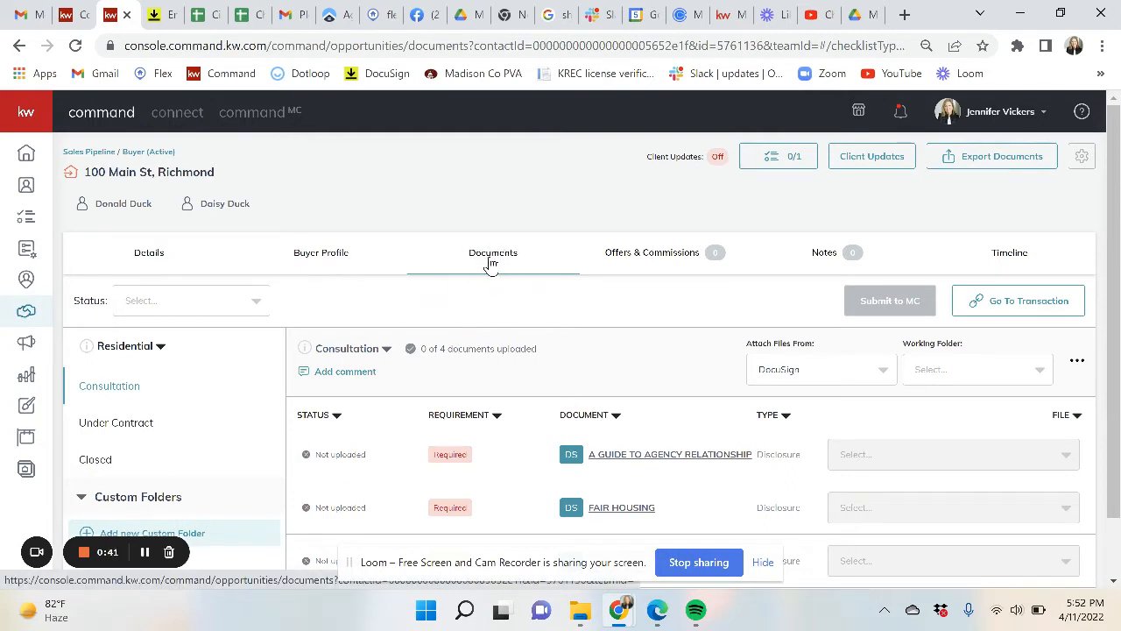
- Scroll the 100 Main St Documents page down to the Consultation checklist
{"action": "scroll", "coordinate": [598, 360], "scroll_direction": "down", "scroll_amount": 1}
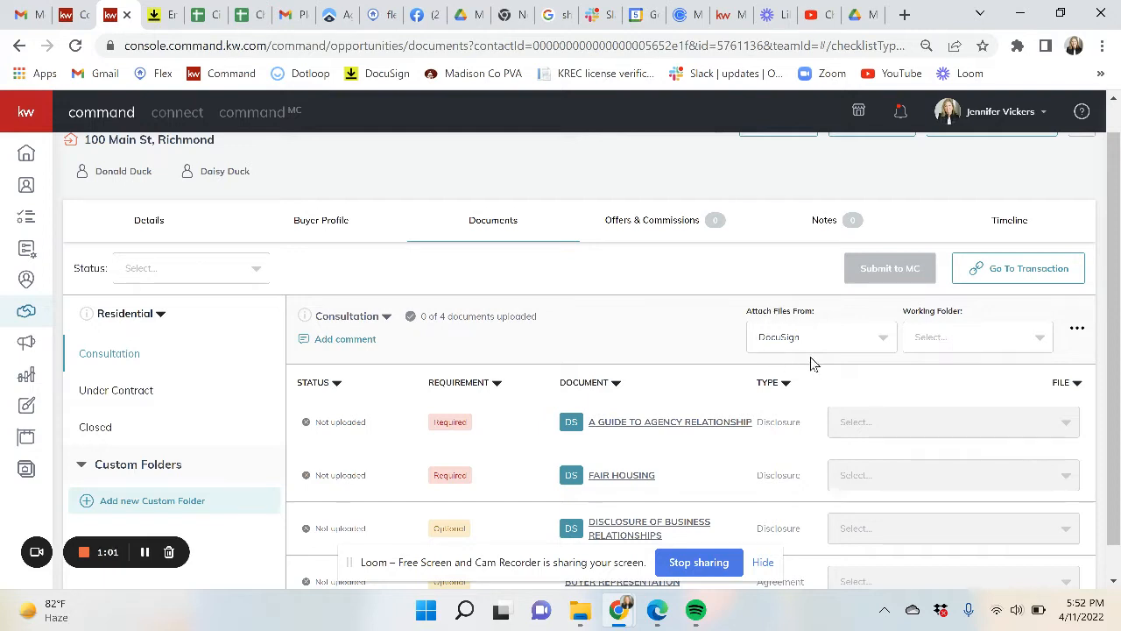
- Set the working folder to Room Docs and attach the signed agency relationships guide
{"action": "left_click", "coordinate": [949, 341]}
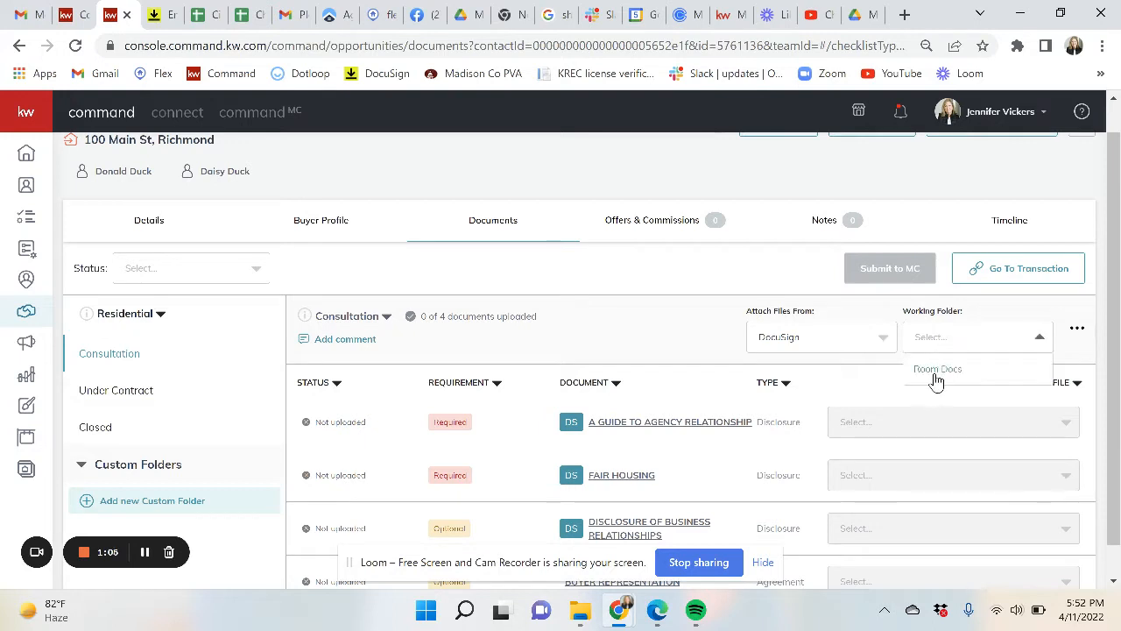
{"action": "left_click", "coordinate": [935, 374]}
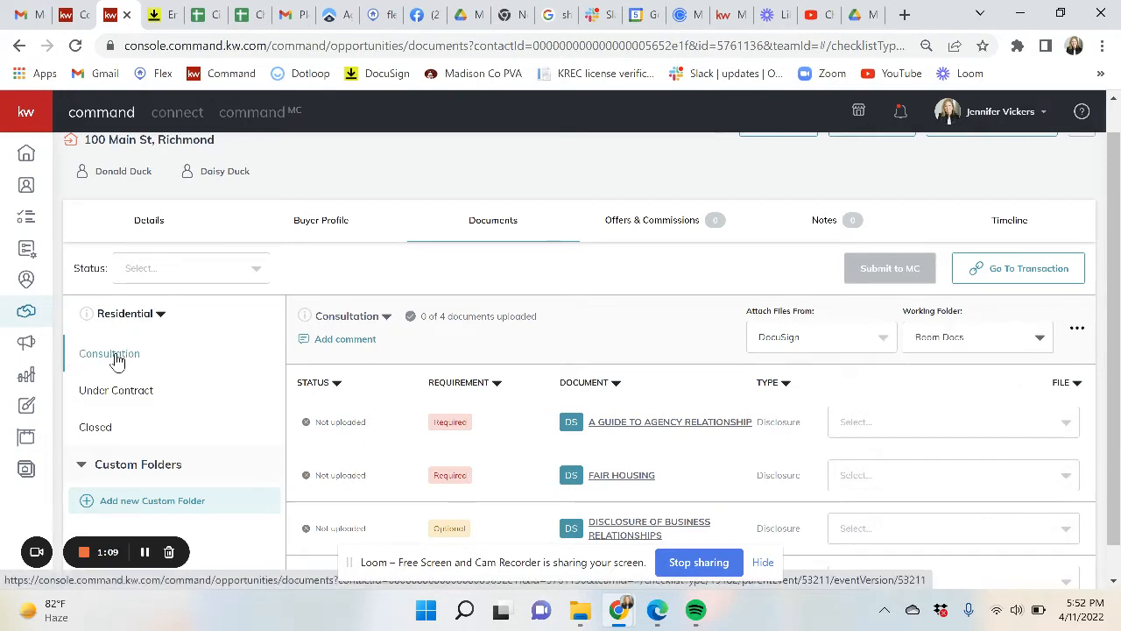
{"action": "scroll", "coordinate": [601, 396], "scroll_direction": "down", "scroll_amount": 1}
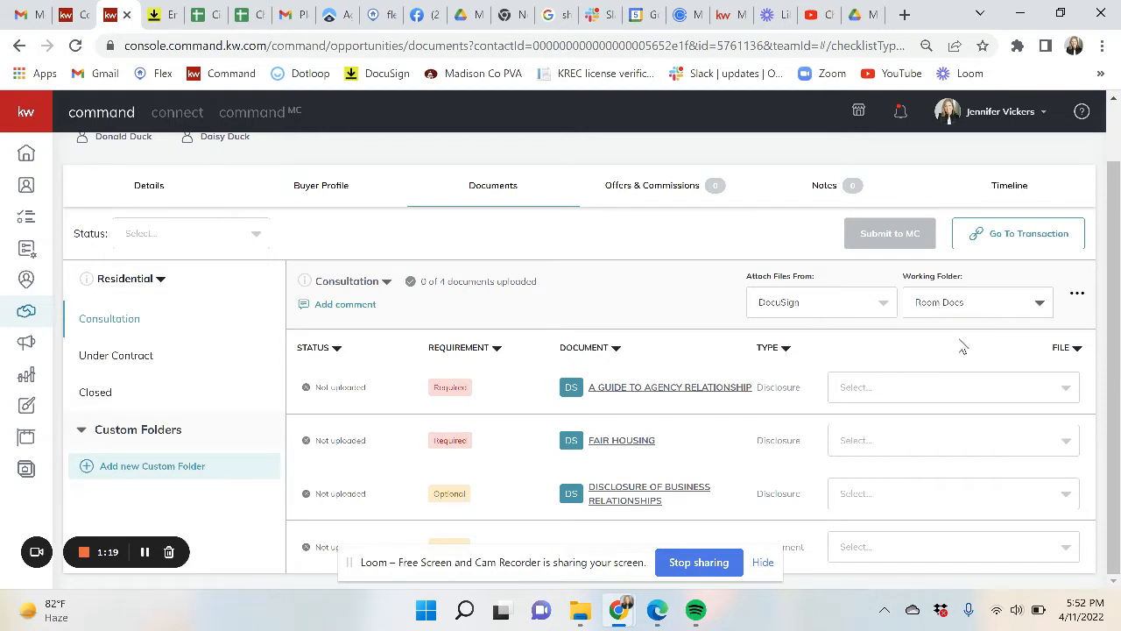
{"action": "left_click", "coordinate": [948, 398]}
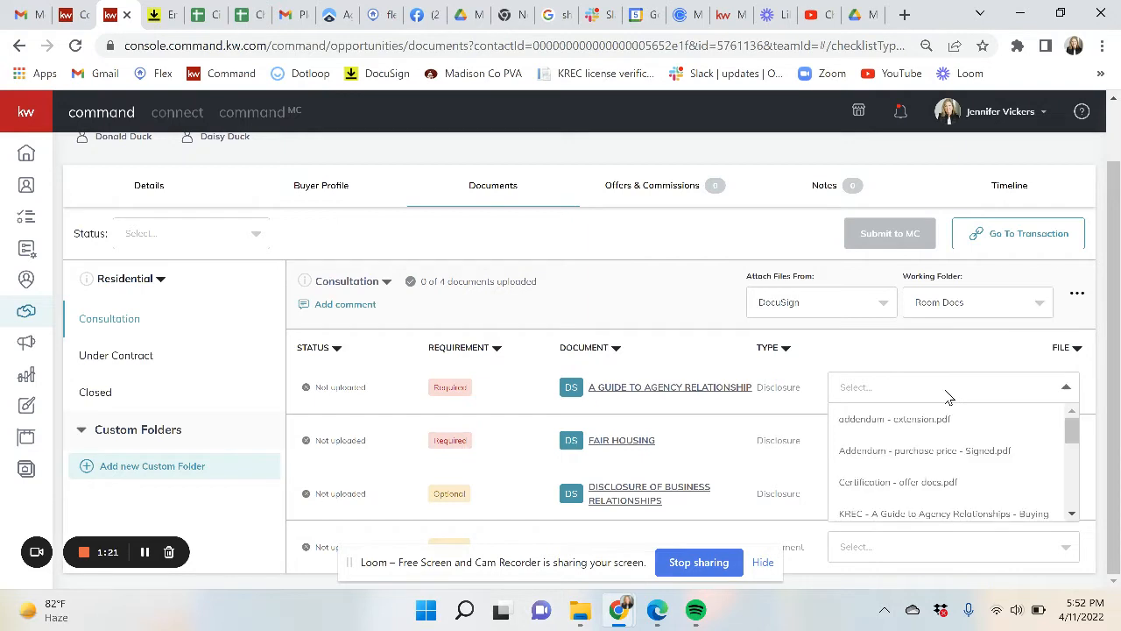
{"action": "scroll", "coordinate": [933, 510], "scroll_direction": "down", "scroll_amount": 1}
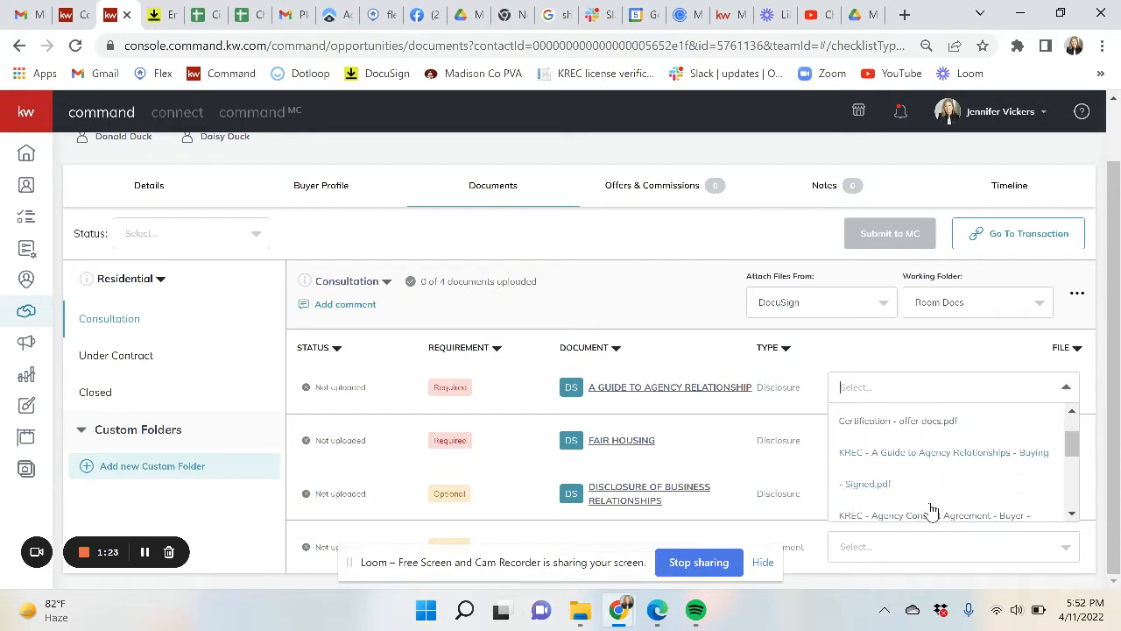
{"action": "scroll", "coordinate": [933, 510], "scroll_direction": "down", "scroll_amount": 3}
{"action": "scroll", "coordinate": [933, 510], "scroll_direction": "up", "scroll_amount": 2}
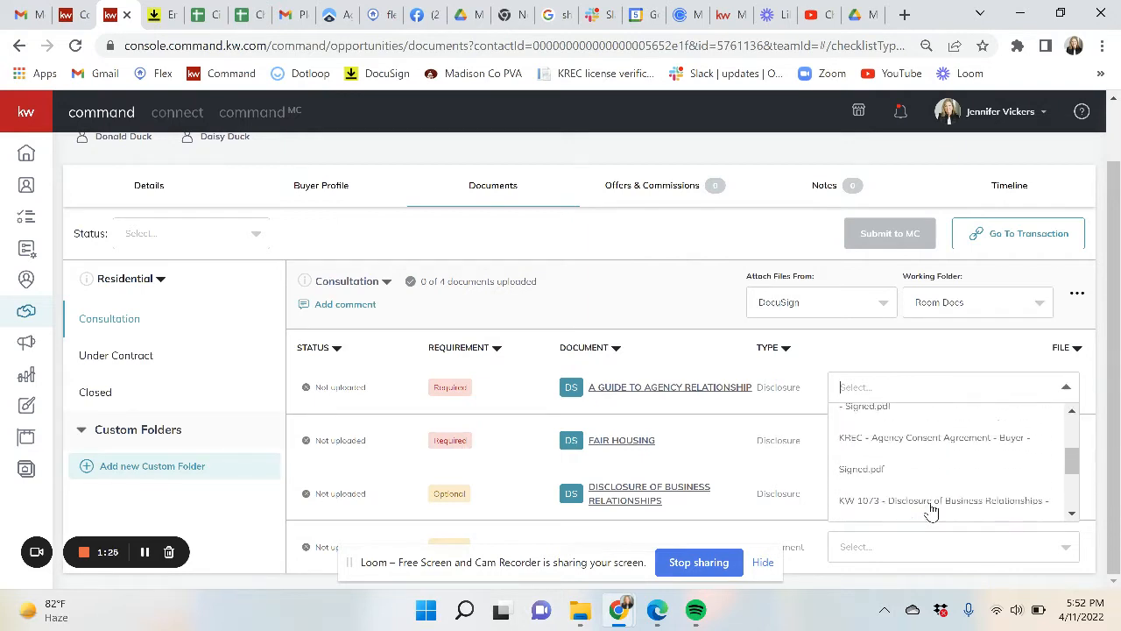
{"action": "scroll", "coordinate": [933, 510], "scroll_direction": "up", "scroll_amount": 3}
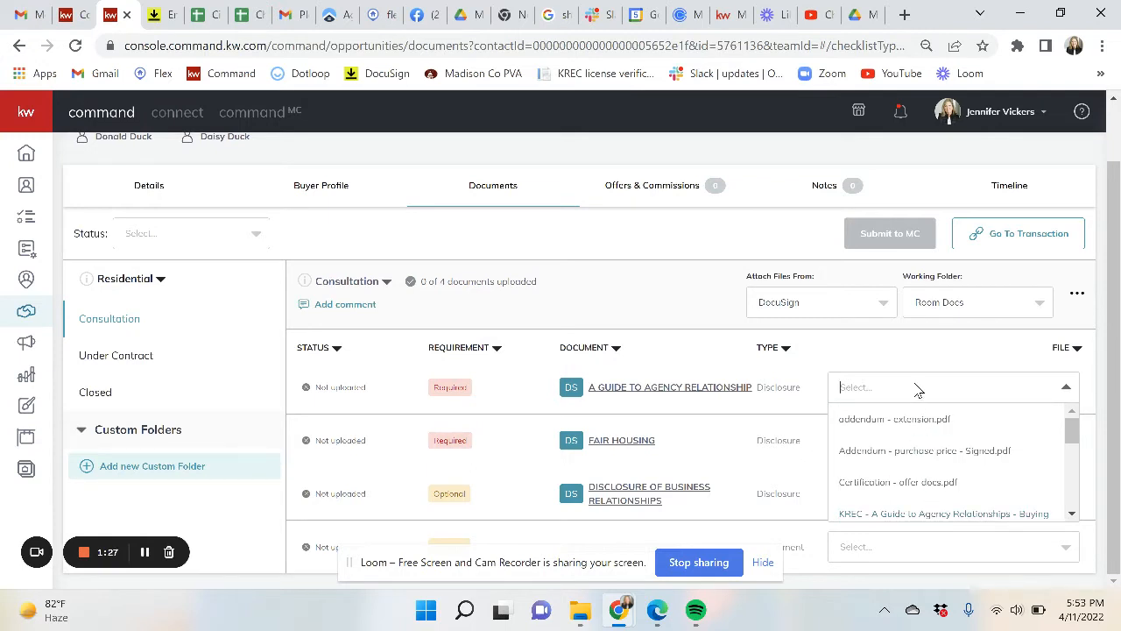
{"action": "type", "text": "a gl"}
{"action": "key", "text": "BackSpace"}
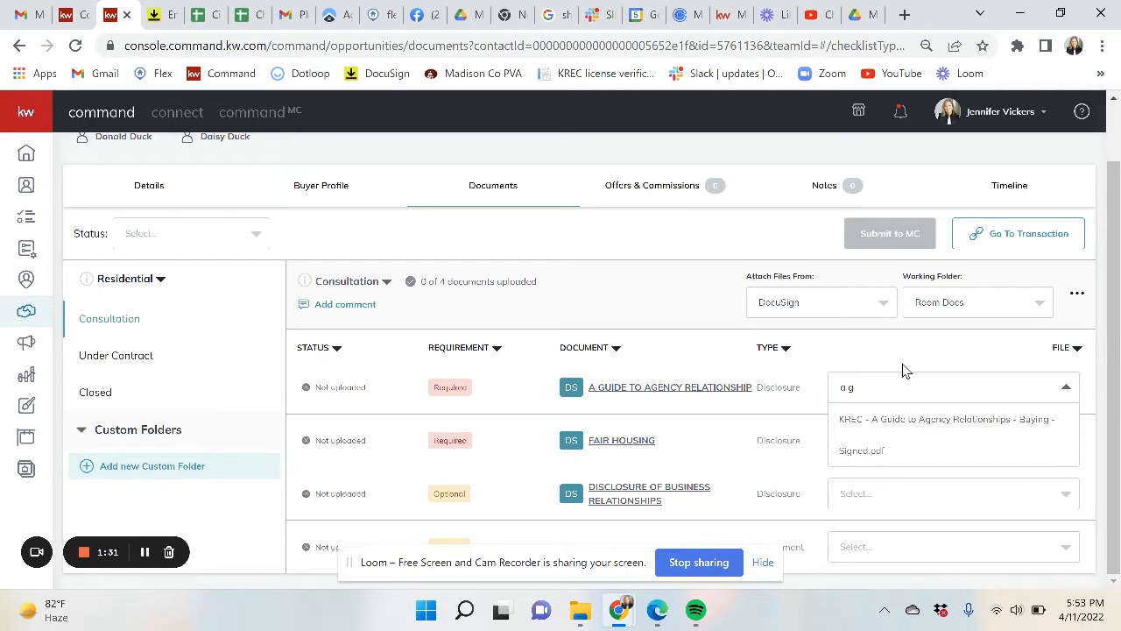
{"action": "left_click", "coordinate": [887, 422]}
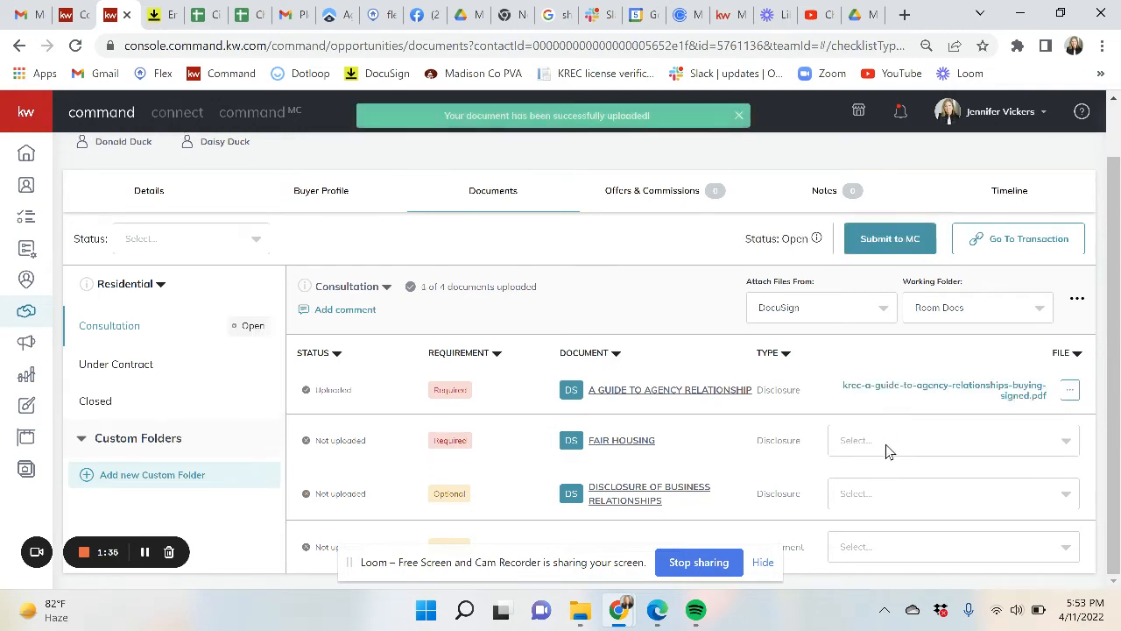
- Attach the signed Fair Housing brochure and the signed business relationships disclosure
{"action": "left_click", "coordinate": [885, 444]}
{"action": "type", "text": "fair"}
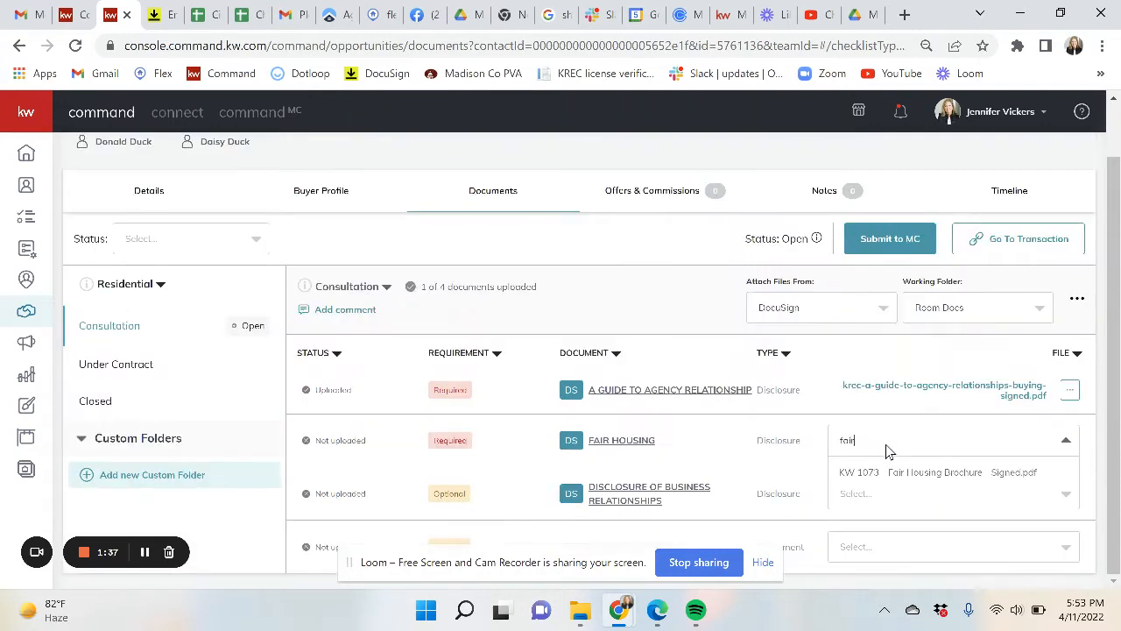
{"action": "left_click", "coordinate": [900, 473]}
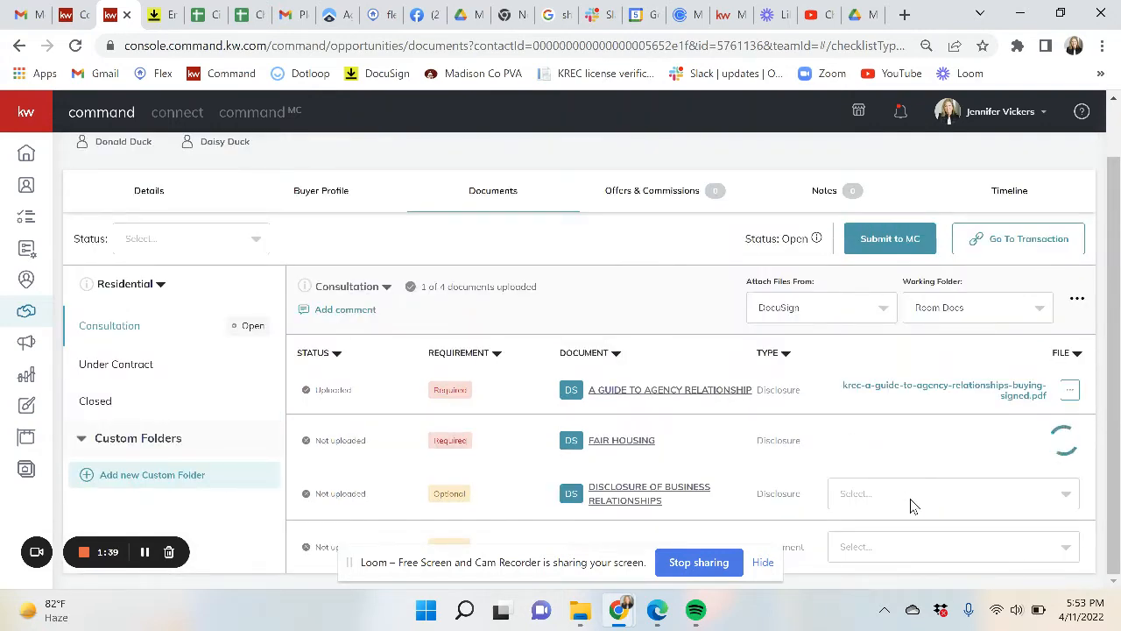
{"action": "left_click", "coordinate": [911, 498]}
{"action": "type", "text": "dis"}
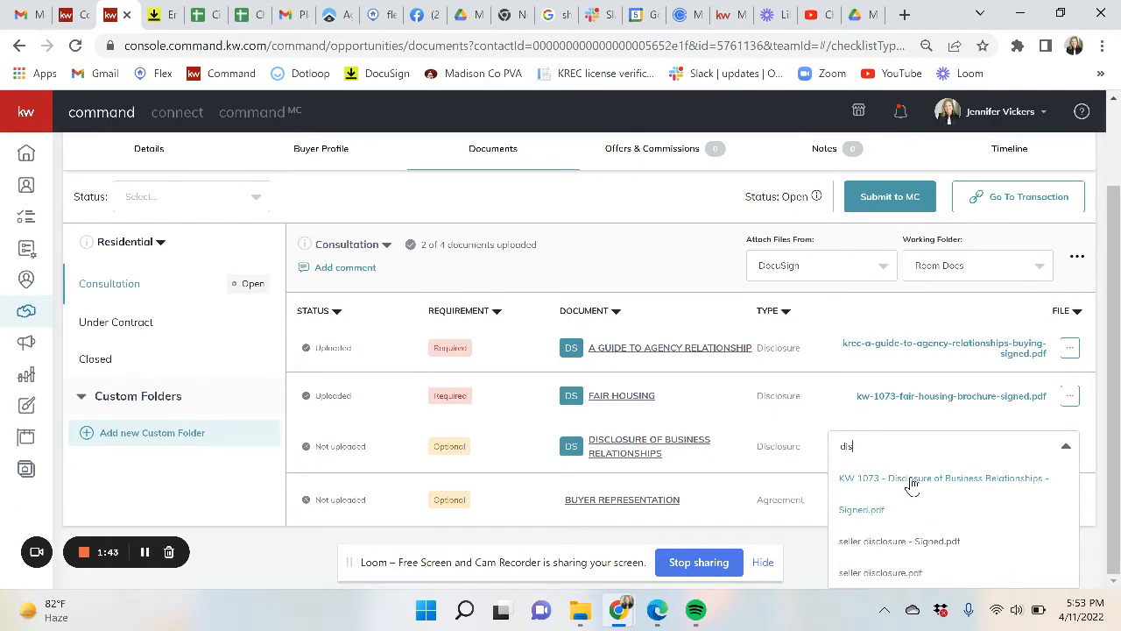
{"action": "left_click", "coordinate": [911, 484]}
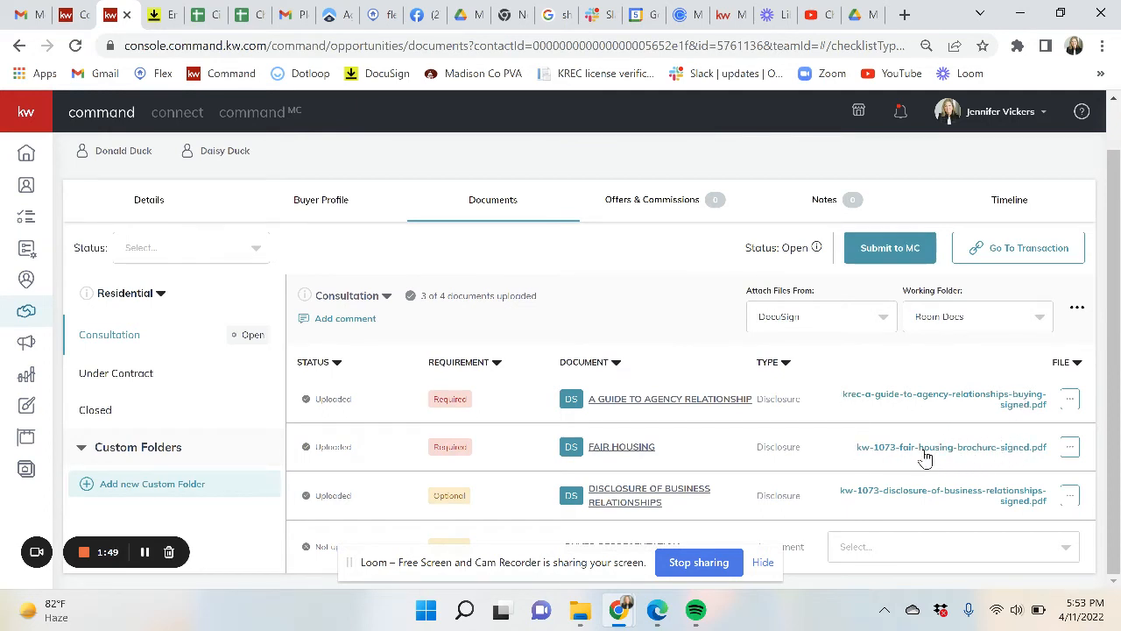
{"action": "left_click", "coordinate": [930, 399]}
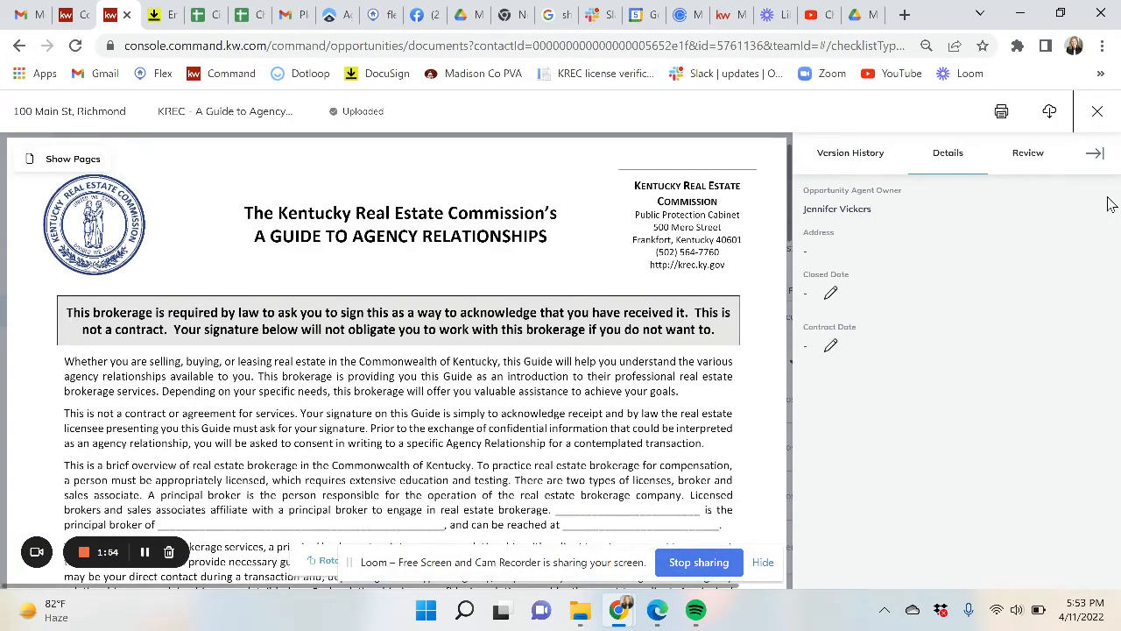
{"action": "left_click", "coordinate": [1096, 113]}
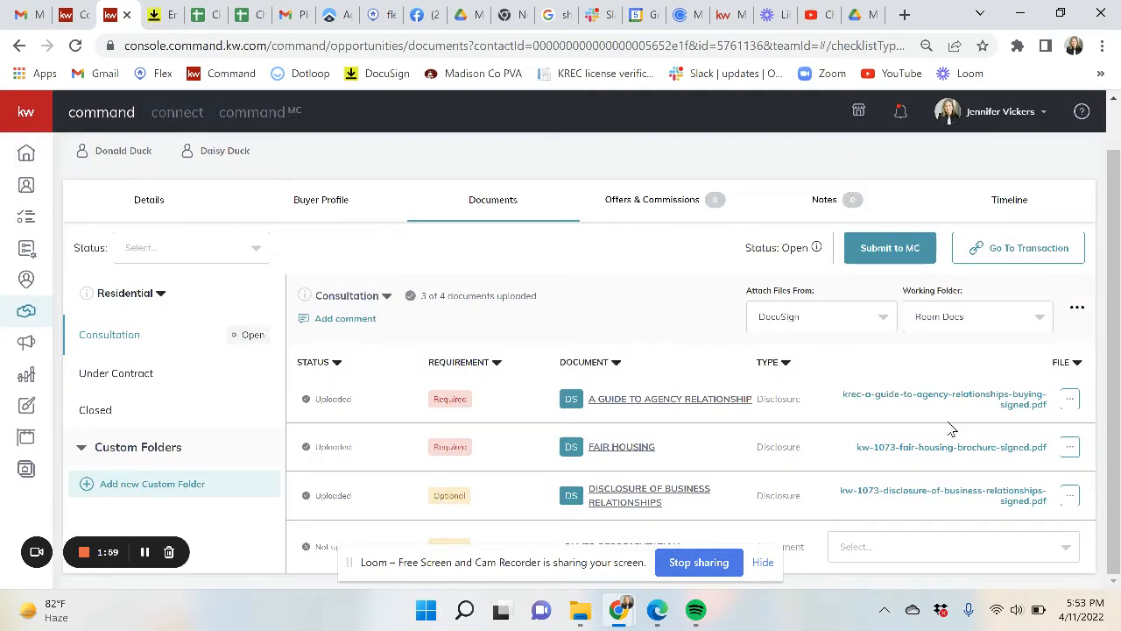
{"action": "left_click", "coordinate": [1072, 403]}
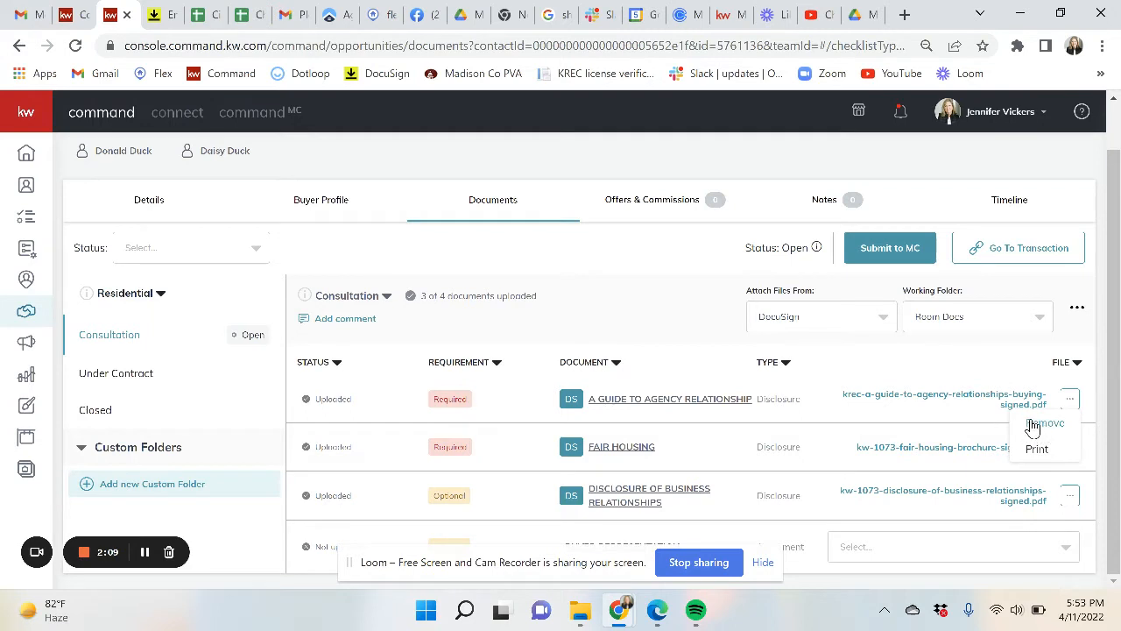
{"action": "left_click", "coordinate": [962, 383]}
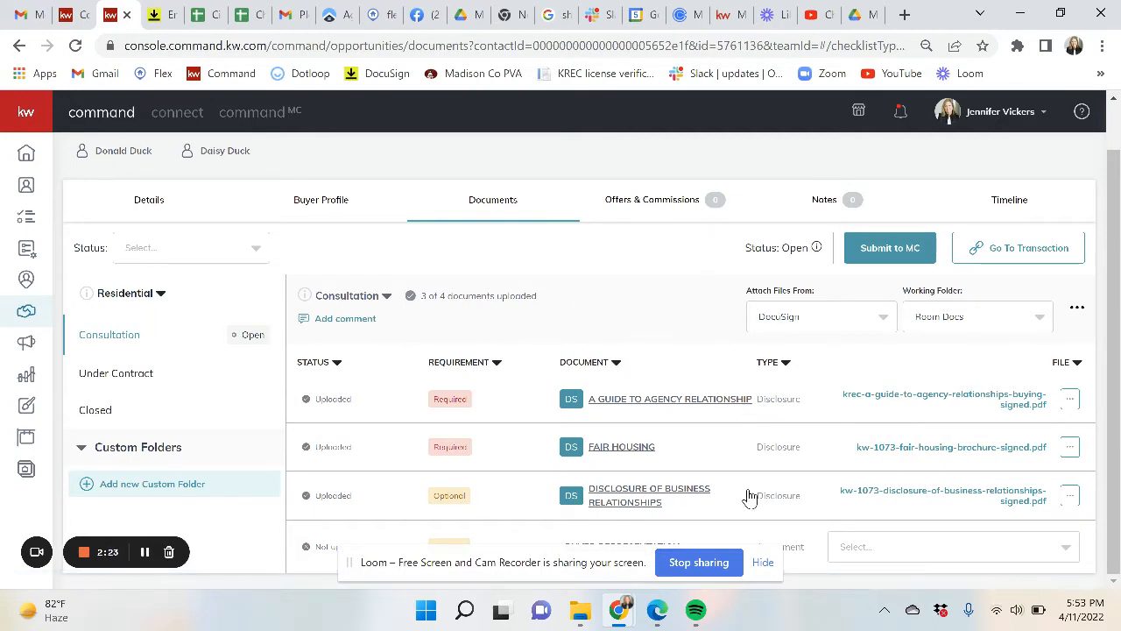
- Submit the Consultation documents for MC review and switch to the Under Contract checklist
{"action": "left_click", "coordinate": [890, 250]}
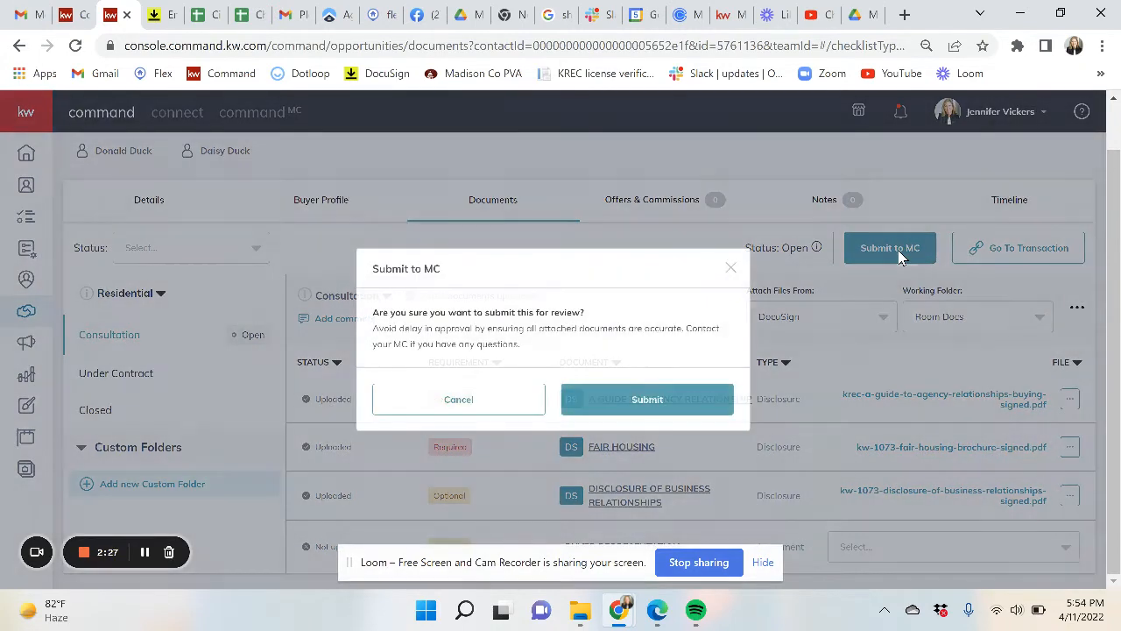
{"action": "left_click", "coordinate": [642, 404]}
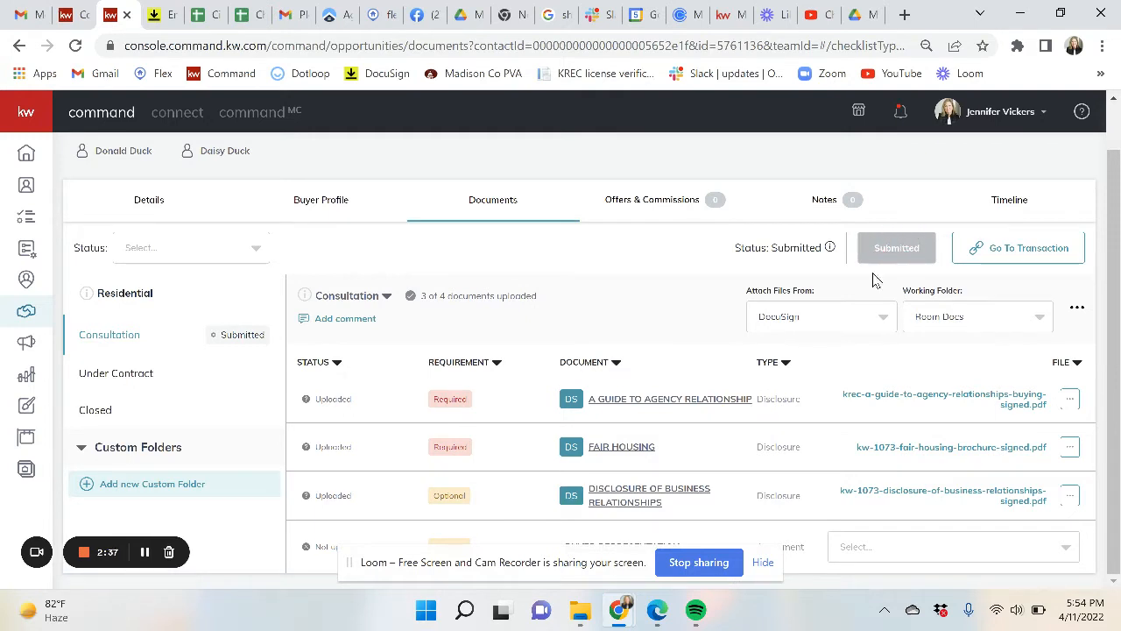
{"action": "left_click", "coordinate": [127, 377]}
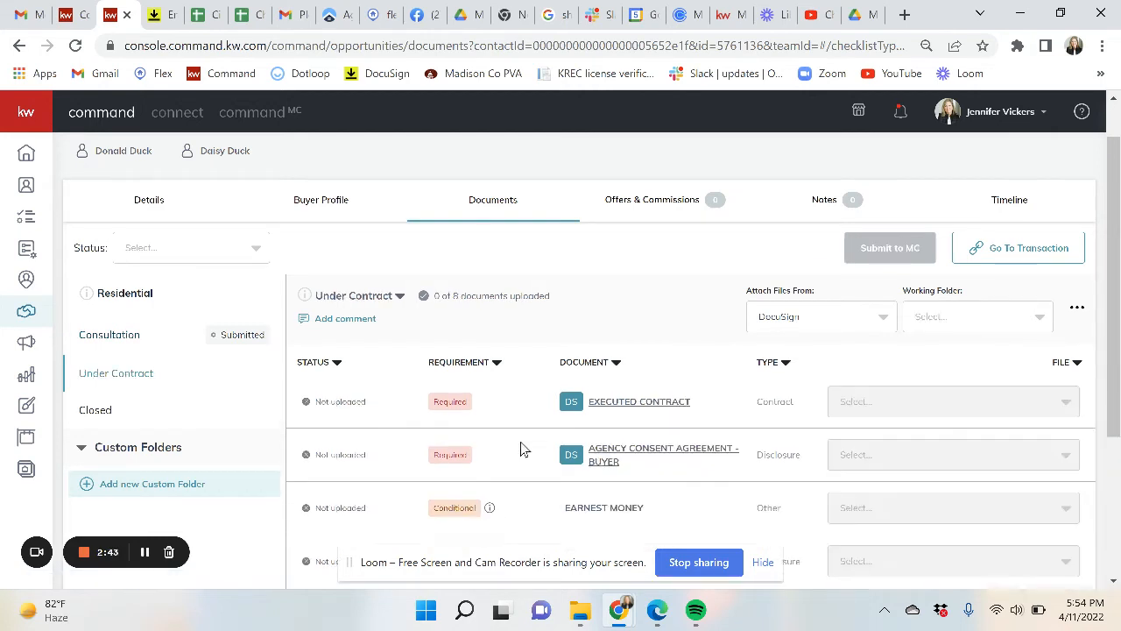
{"action": "scroll", "coordinate": [522, 447], "scroll_direction": "down", "scroll_amount": 1}
{"action": "scroll", "coordinate": [520, 449], "scroll_direction": "down", "scroll_amount": 1}
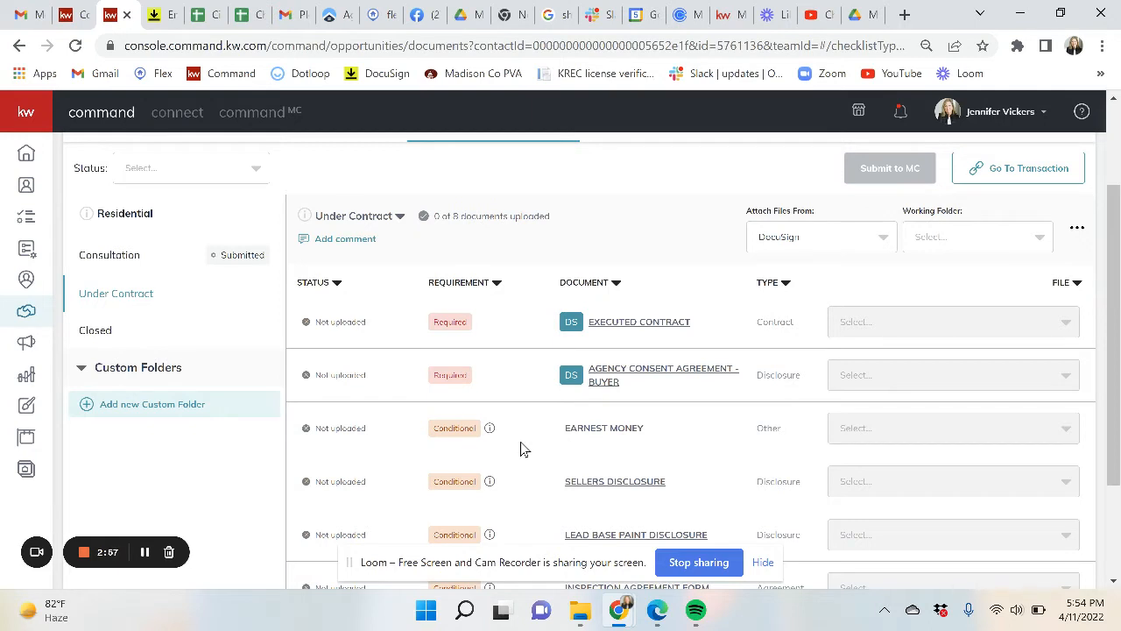
- Split & Attach Multiple Documents (30).pdf, uploaded from the computer's Downloads folder
{"action": "left_click", "coordinate": [1078, 235]}
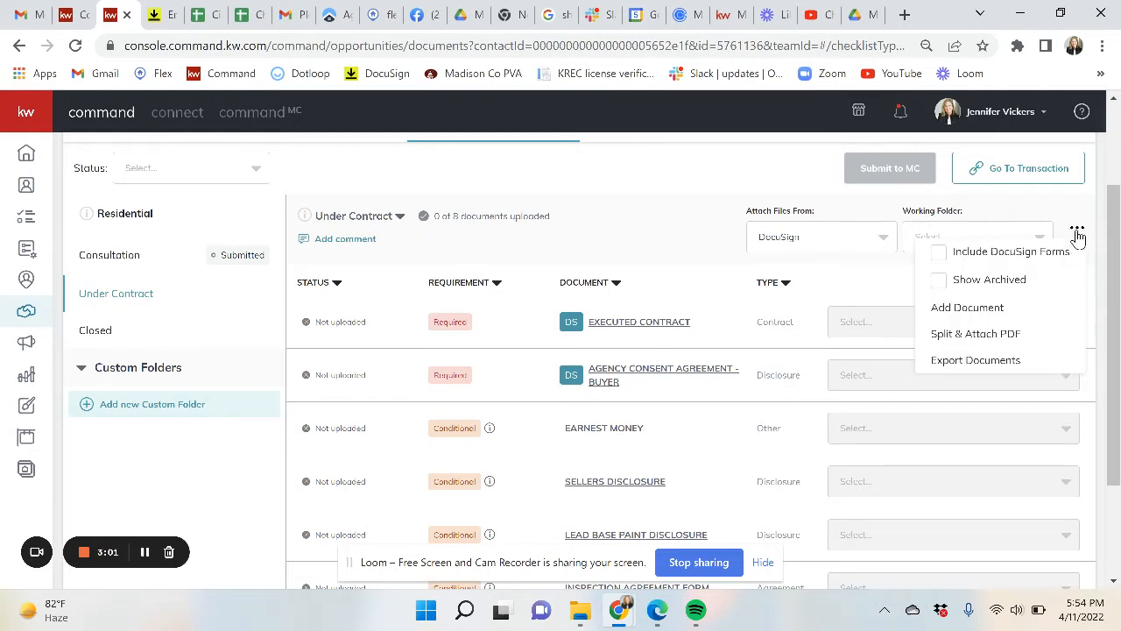
{"action": "left_click", "coordinate": [973, 338]}
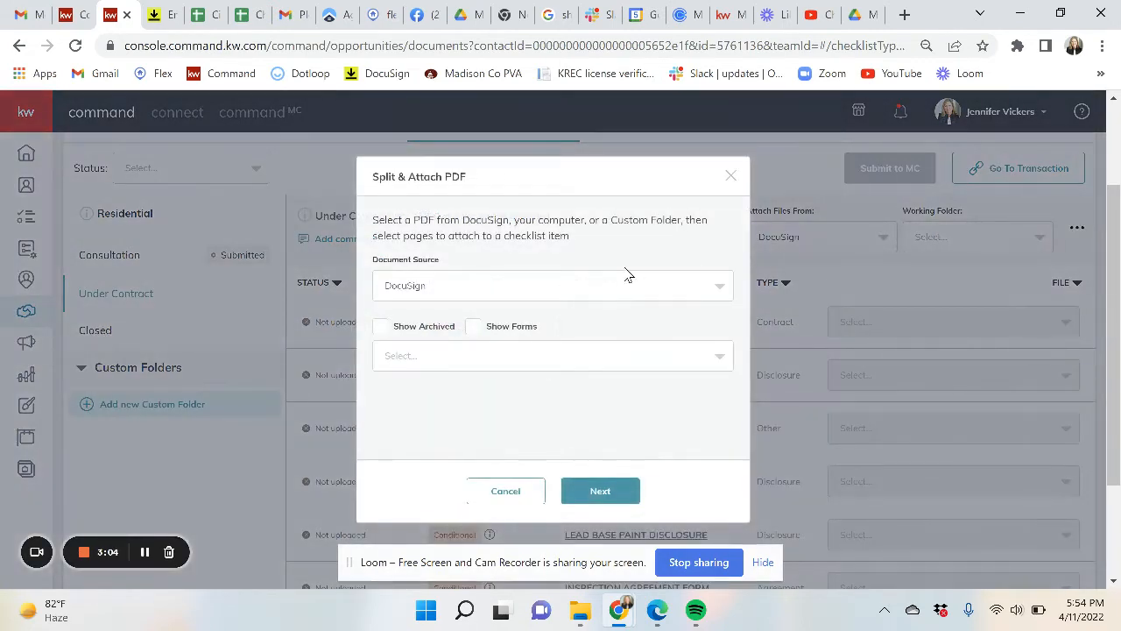
{"action": "left_click", "coordinate": [490, 288]}
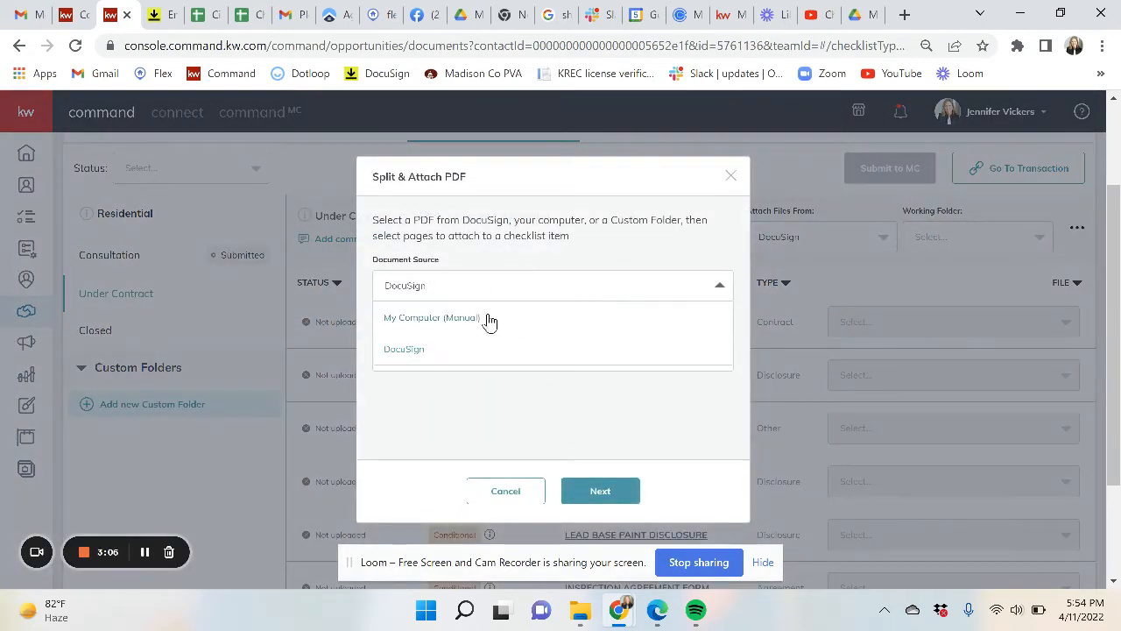
{"action": "left_click", "coordinate": [441, 322]}
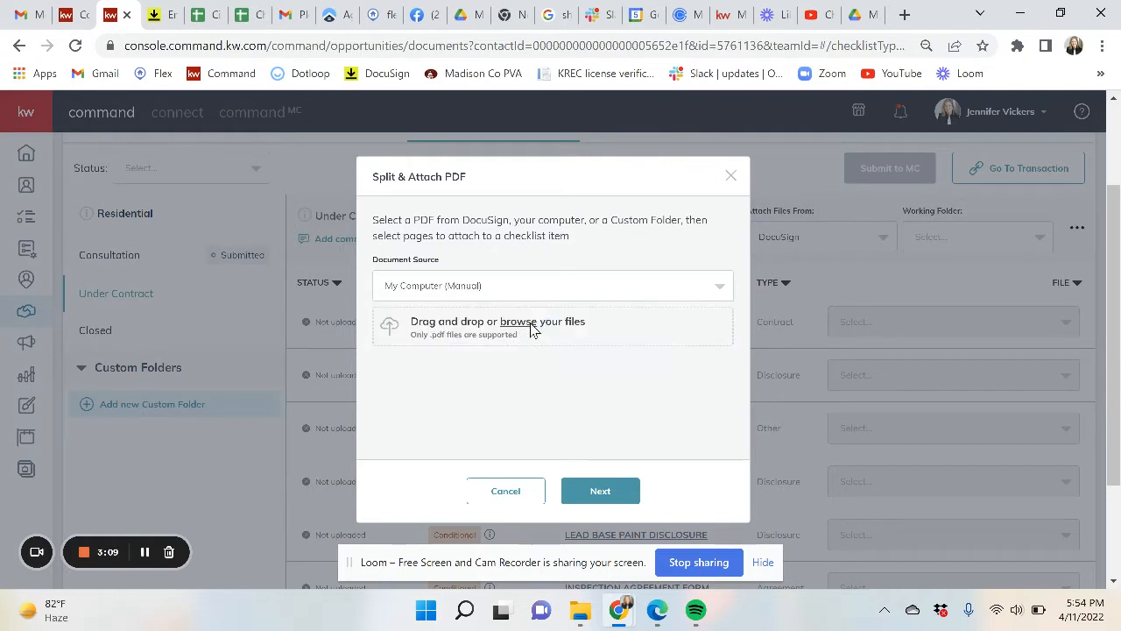
{"action": "left_click", "coordinate": [530, 322]}
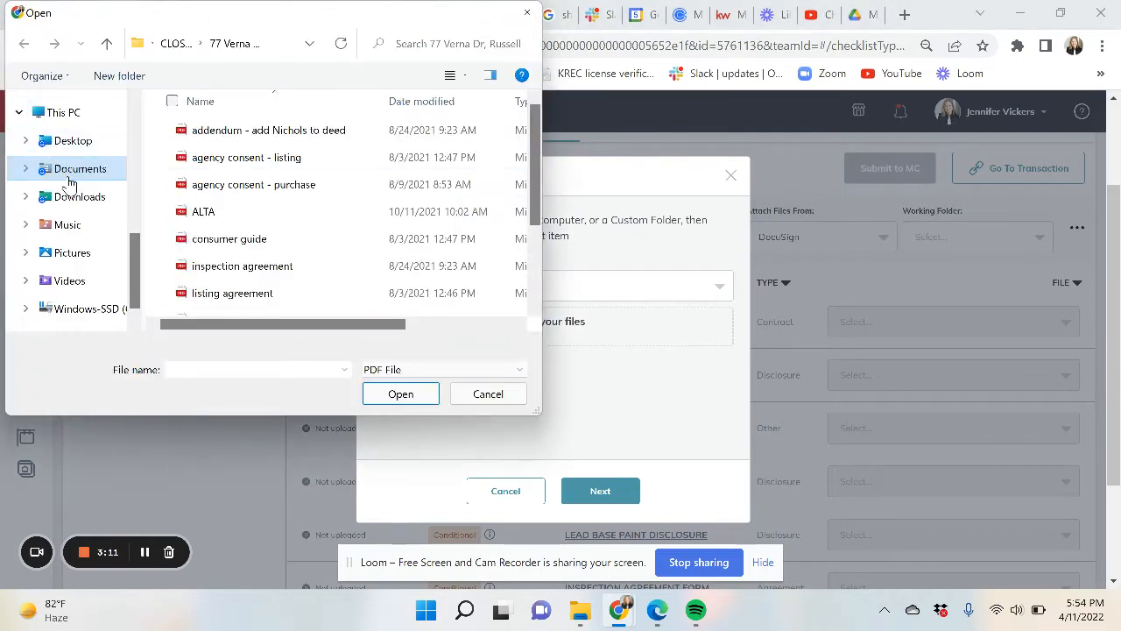
{"action": "left_click", "coordinate": [76, 199]}
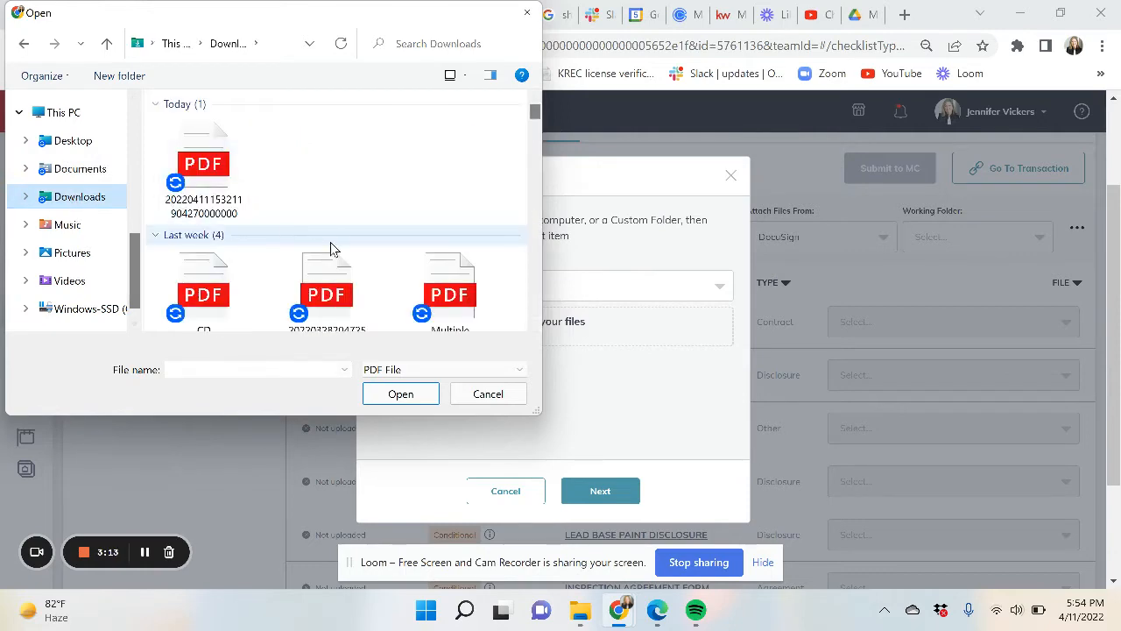
{"action": "scroll", "coordinate": [331, 249], "scroll_direction": "down", "scroll_amount": 2}
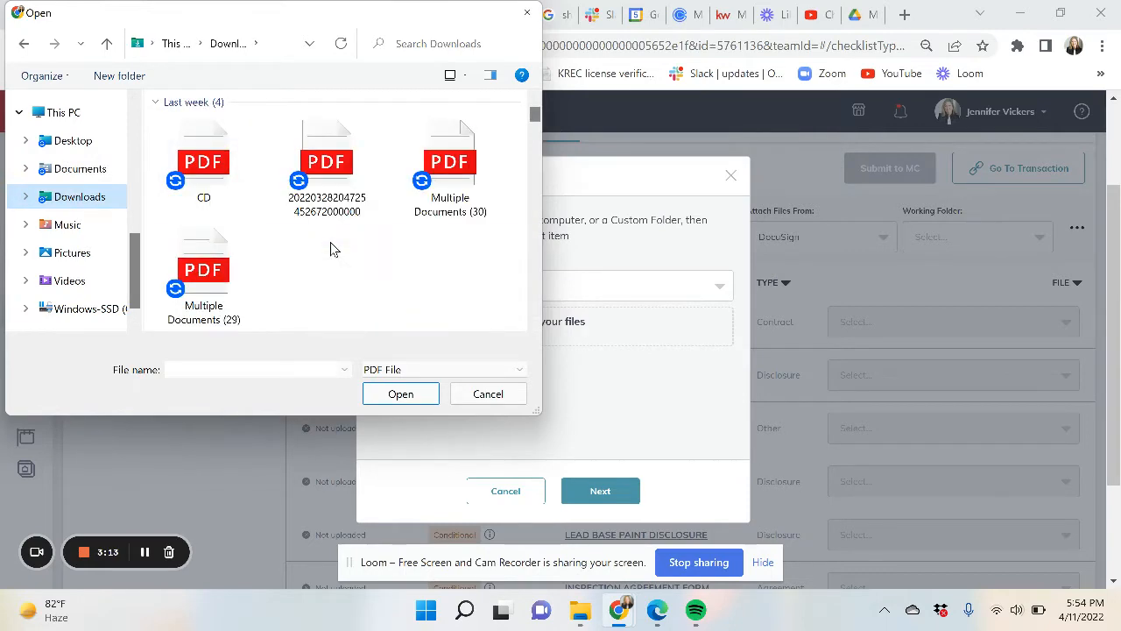
{"action": "double_click", "coordinate": [449, 169]}
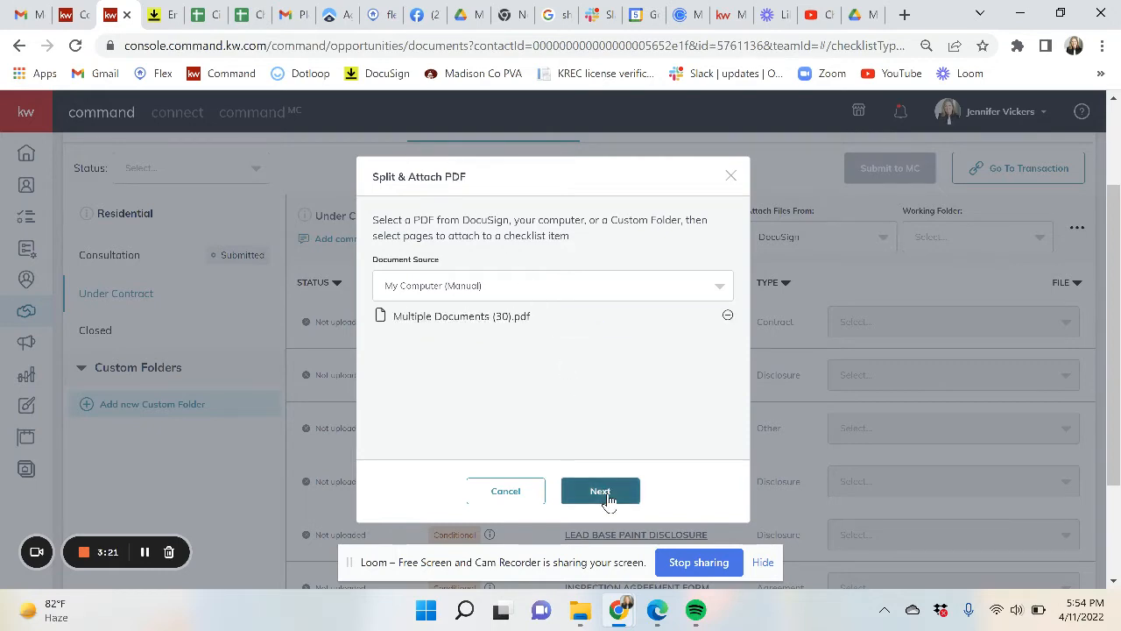
{"action": "left_click", "coordinate": [601, 491]}
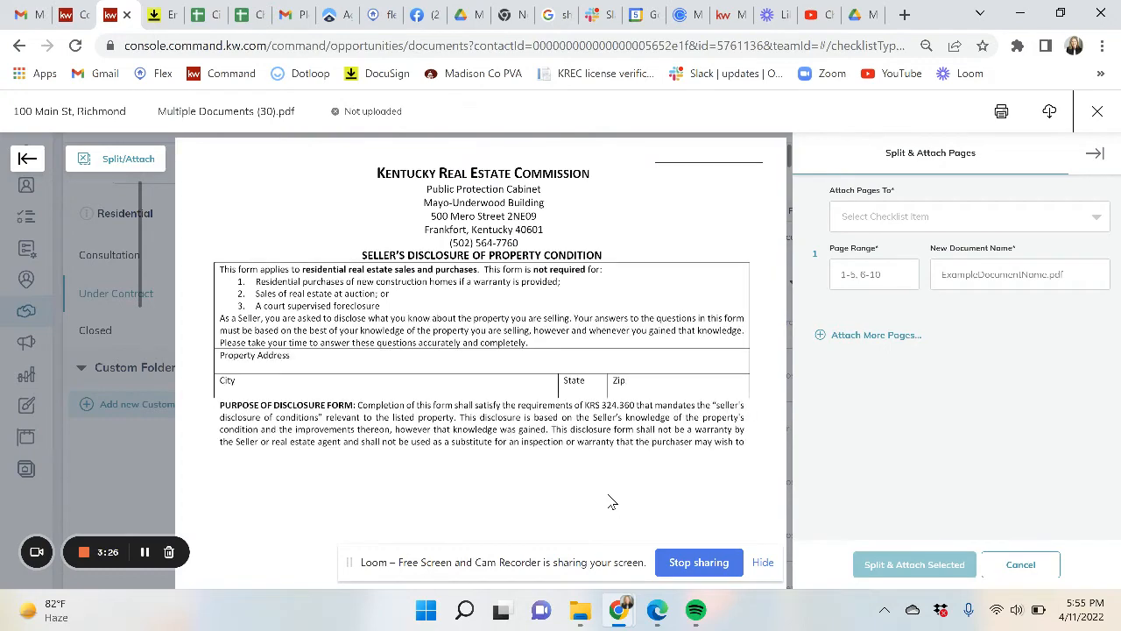
- Map pages 1-5 to the Seller's Disclosure item, named SD
{"action": "scroll", "coordinate": [538, 445], "scroll_direction": "down", "scroll_amount": 2}
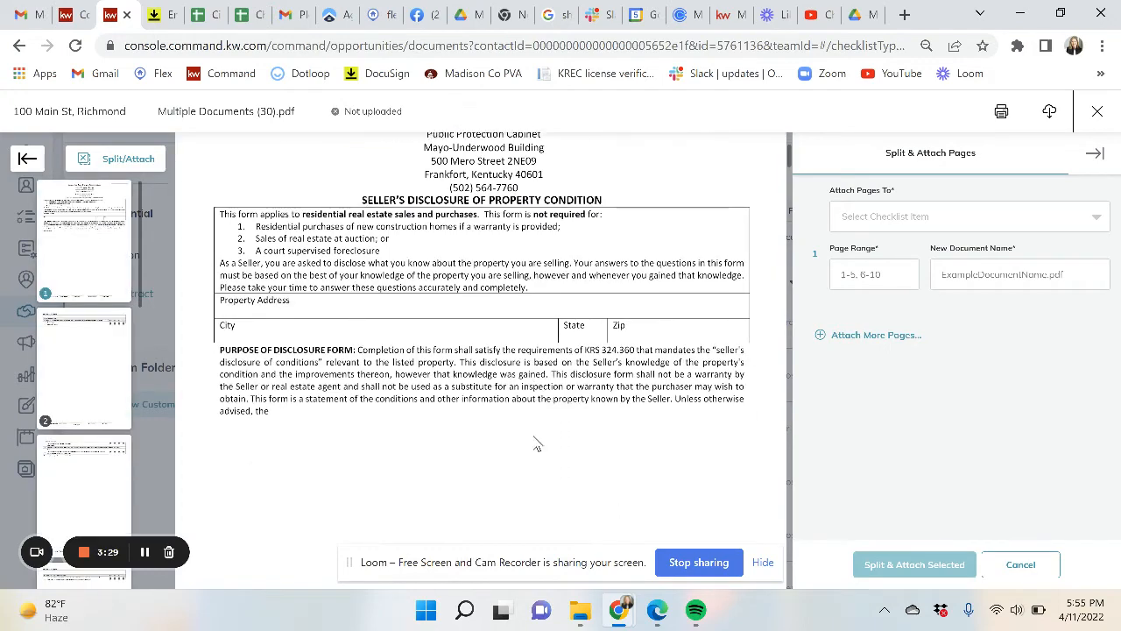
{"action": "scroll", "coordinate": [538, 445], "scroll_direction": "up", "scroll_amount": 1}
{"action": "scroll", "coordinate": [538, 445], "scroll_direction": "down", "scroll_amount": 1}
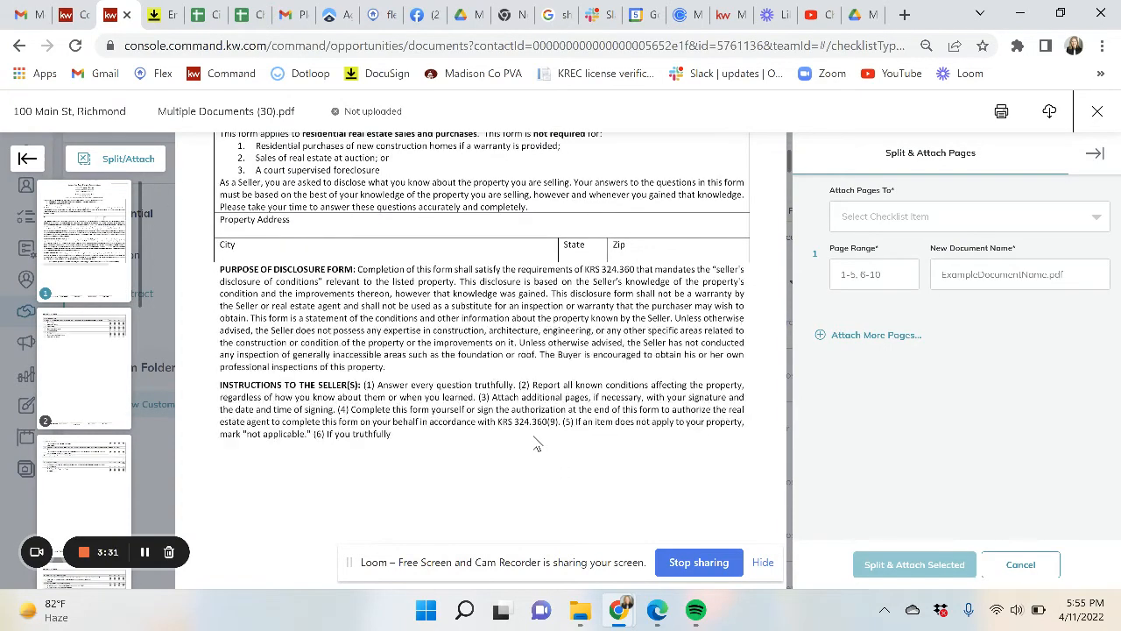
{"action": "scroll", "coordinate": [631, 363], "scroll_direction": "down", "scroll_amount": 1}
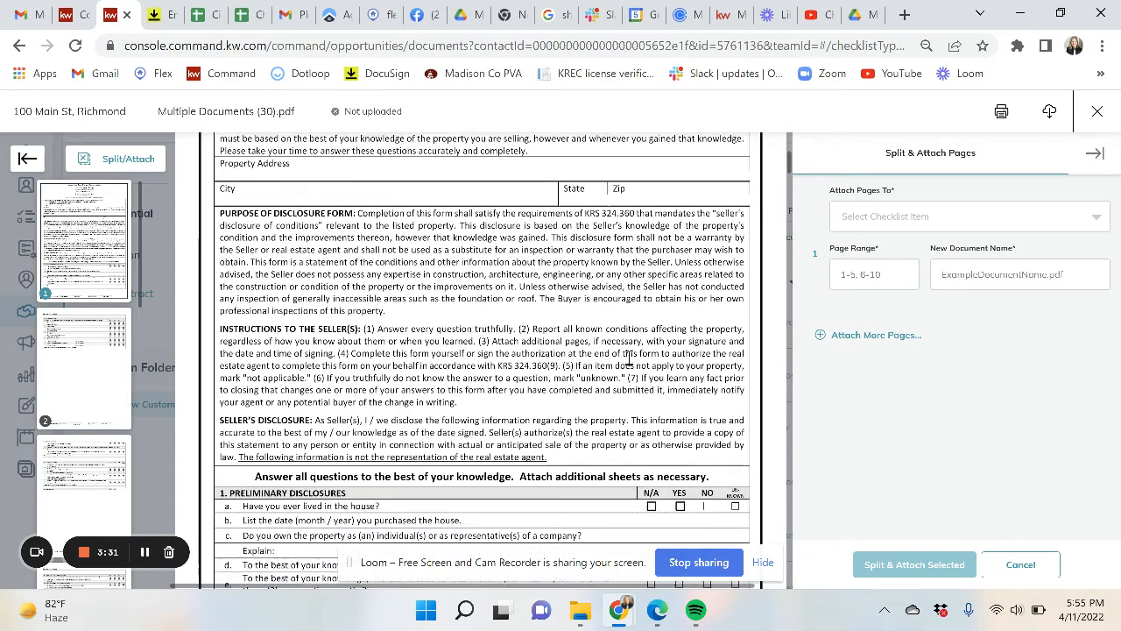
{"action": "scroll", "coordinate": [631, 361], "scroll_direction": "up", "scroll_amount": 1}
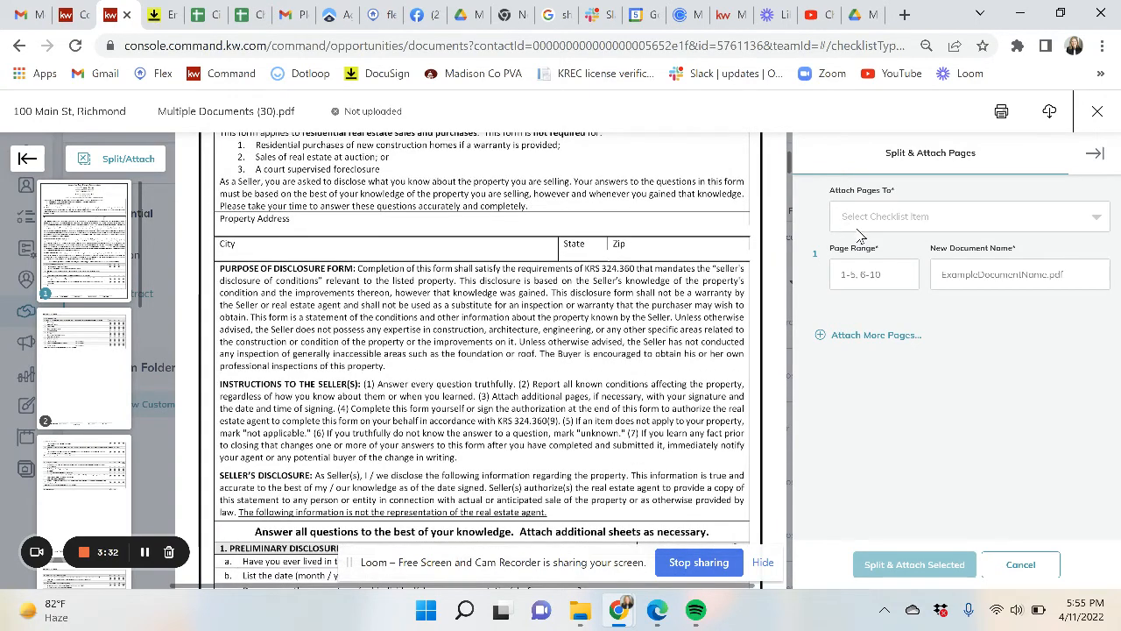
{"action": "left_click", "coordinate": [860, 226]}
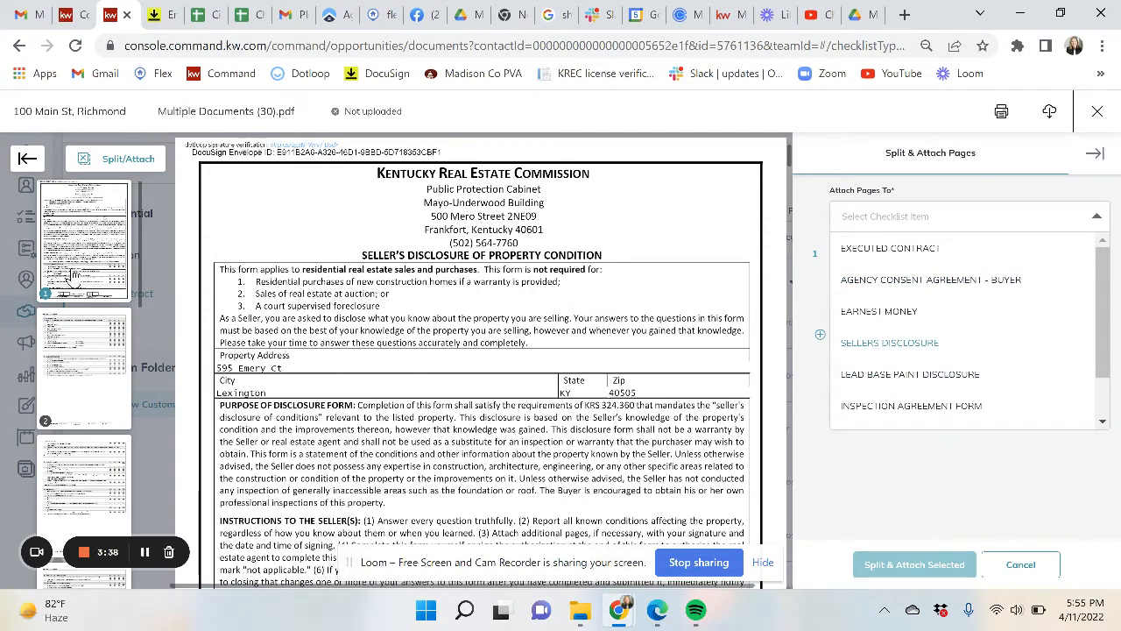
{"action": "left_click", "coordinate": [79, 373]}
{"action": "scroll", "coordinate": [79, 372], "scroll_direction": "down", "scroll_amount": 2}
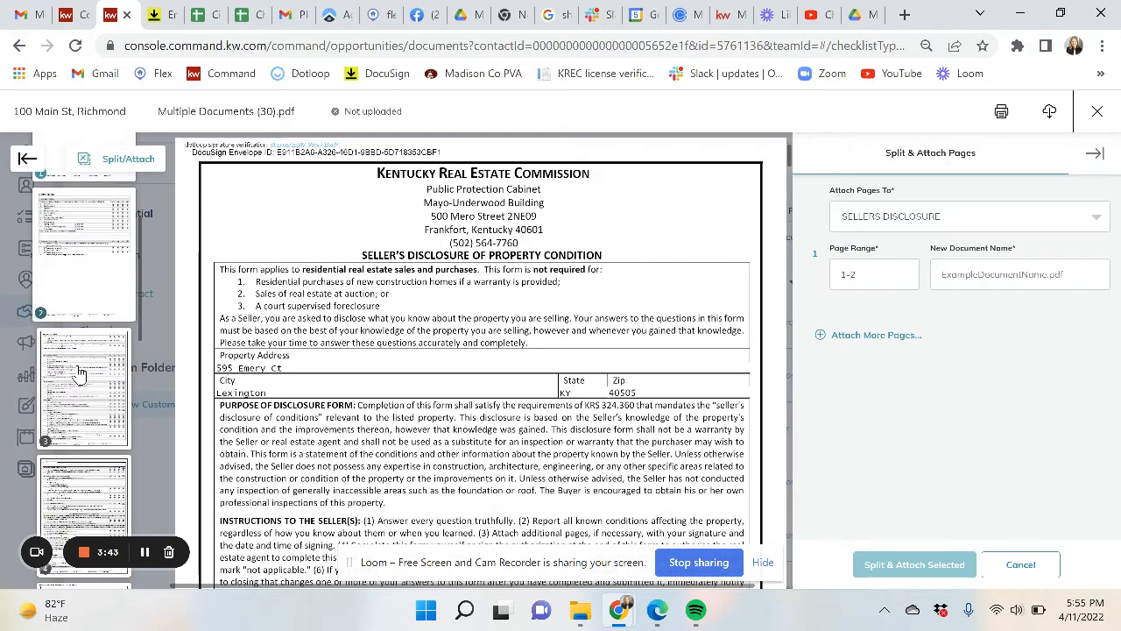
{"action": "left_click", "coordinate": [79, 373]}
{"action": "scroll", "coordinate": [79, 373], "scroll_direction": "down", "scroll_amount": 2}
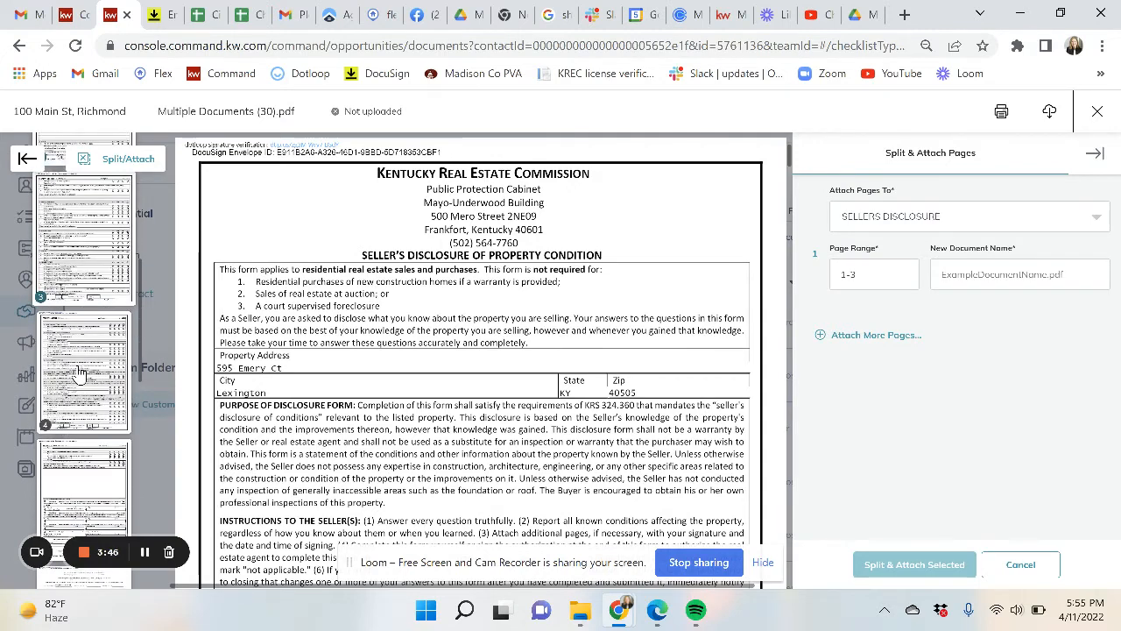
{"action": "left_click", "coordinate": [79, 372]}
{"action": "scroll", "coordinate": [78, 373], "scroll_direction": "down", "scroll_amount": 2}
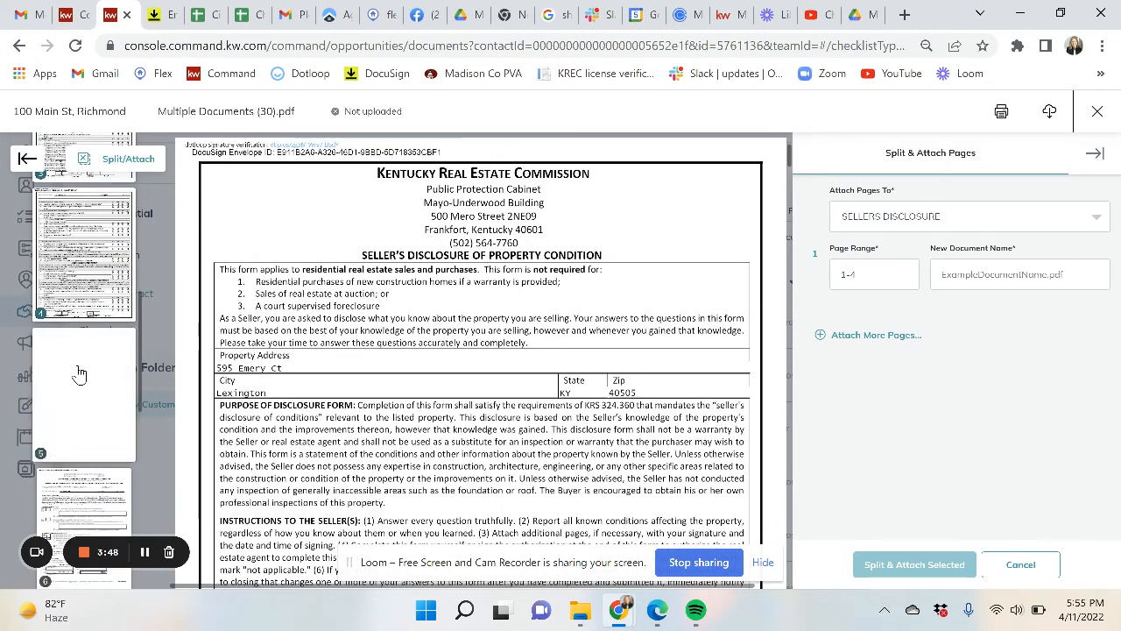
{"action": "left_click", "coordinate": [79, 374]}
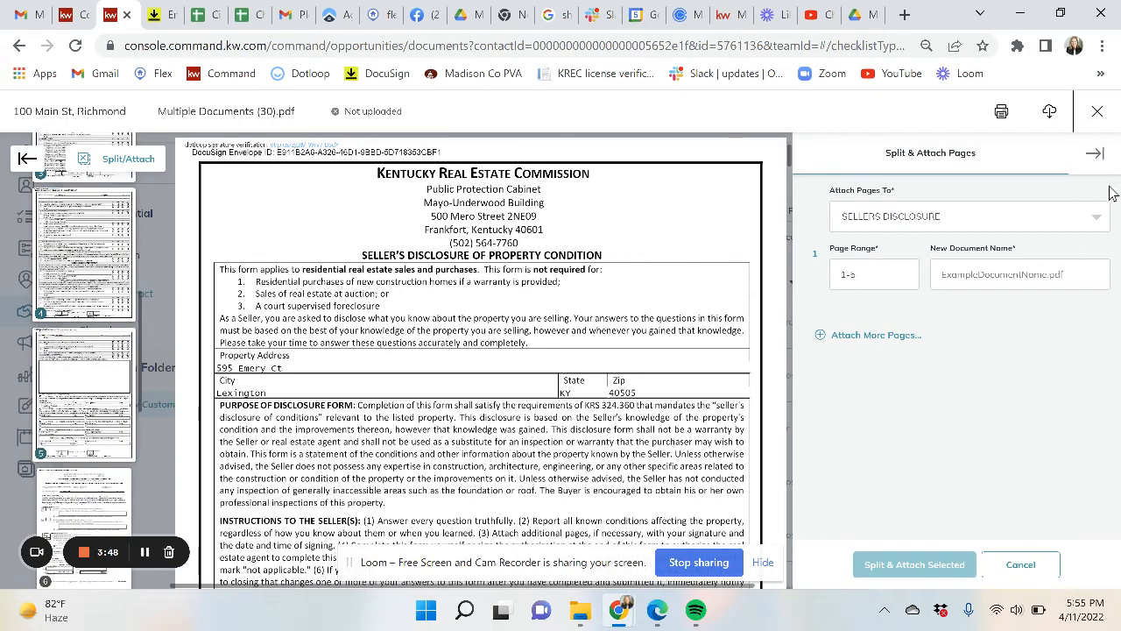
{"action": "left_click", "coordinate": [1022, 278]}
{"action": "type", "text": "SD"}
{"action": "scroll", "coordinate": [596, 372], "scroll_direction": "down", "scroll_amount": 20}
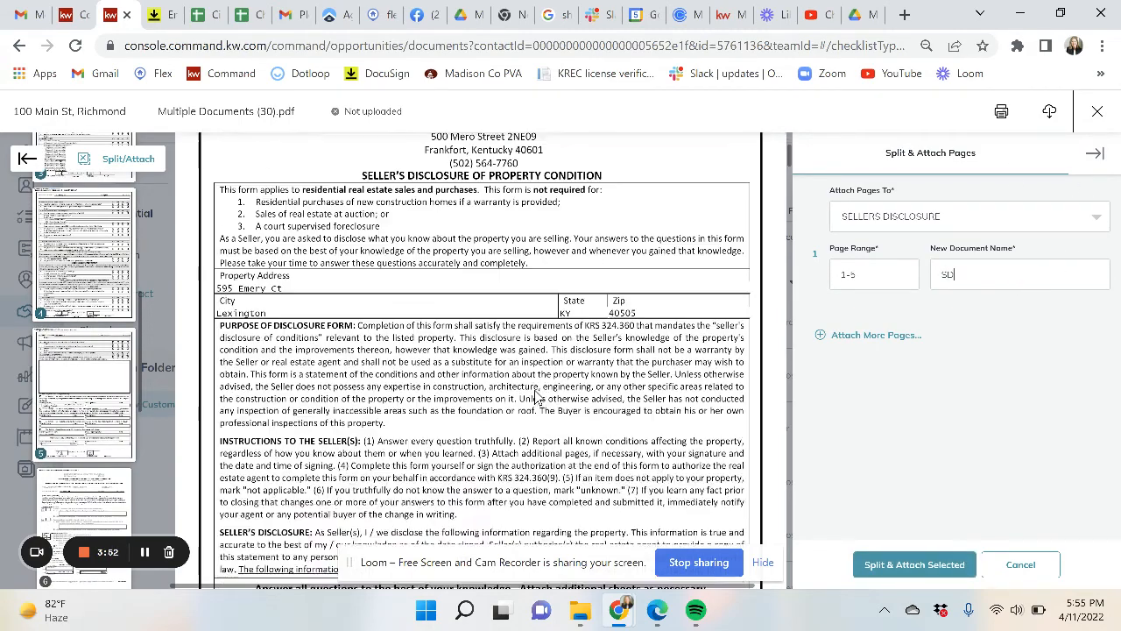
{"action": "scroll", "coordinate": [536, 390], "scroll_direction": "down", "scroll_amount": 15}
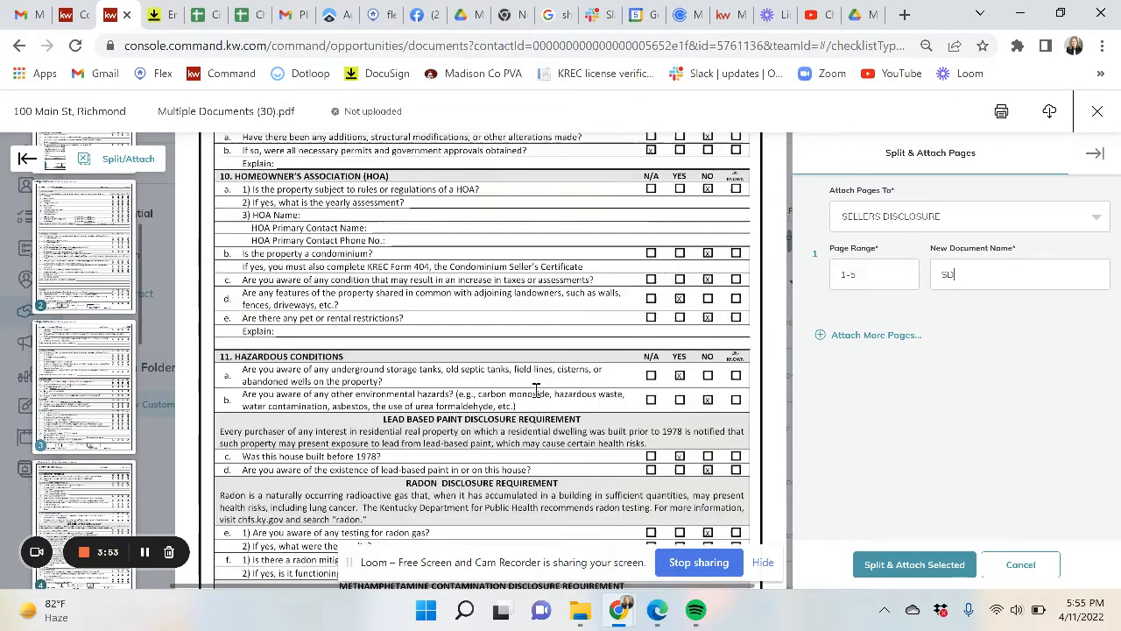
{"action": "scroll", "coordinate": [536, 390], "scroll_direction": "down", "scroll_amount": 5}
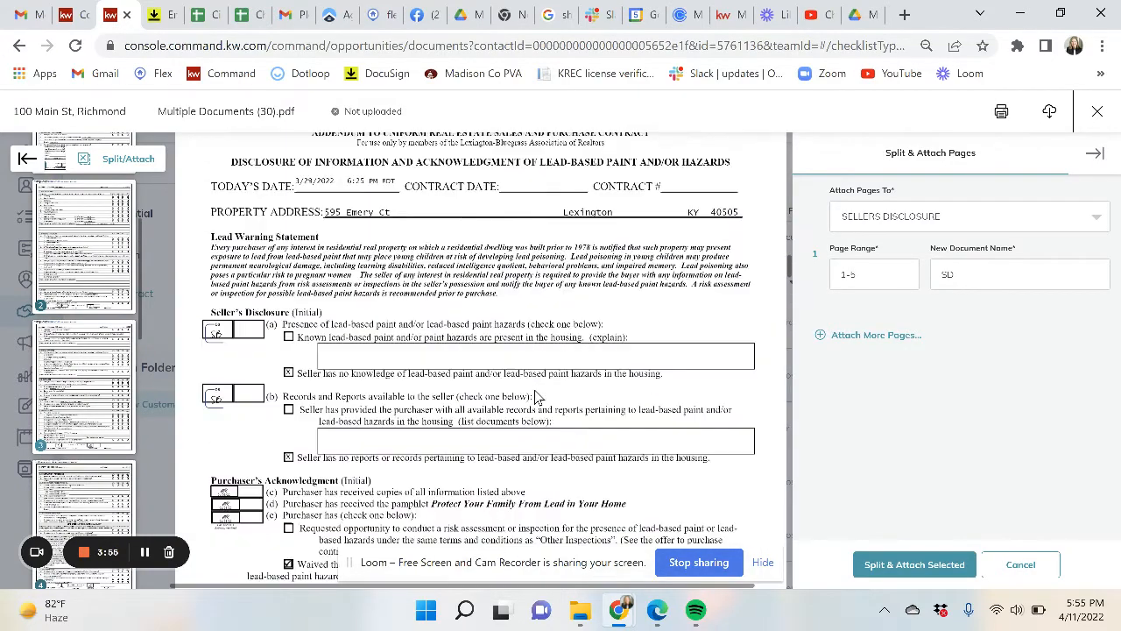
- Add a second set mapping page 6 to LEAD BASE PAINT DISCLOSURE, named LBP
{"action": "left_click", "coordinate": [873, 342]}
{"action": "left_click", "coordinate": [876, 356]}
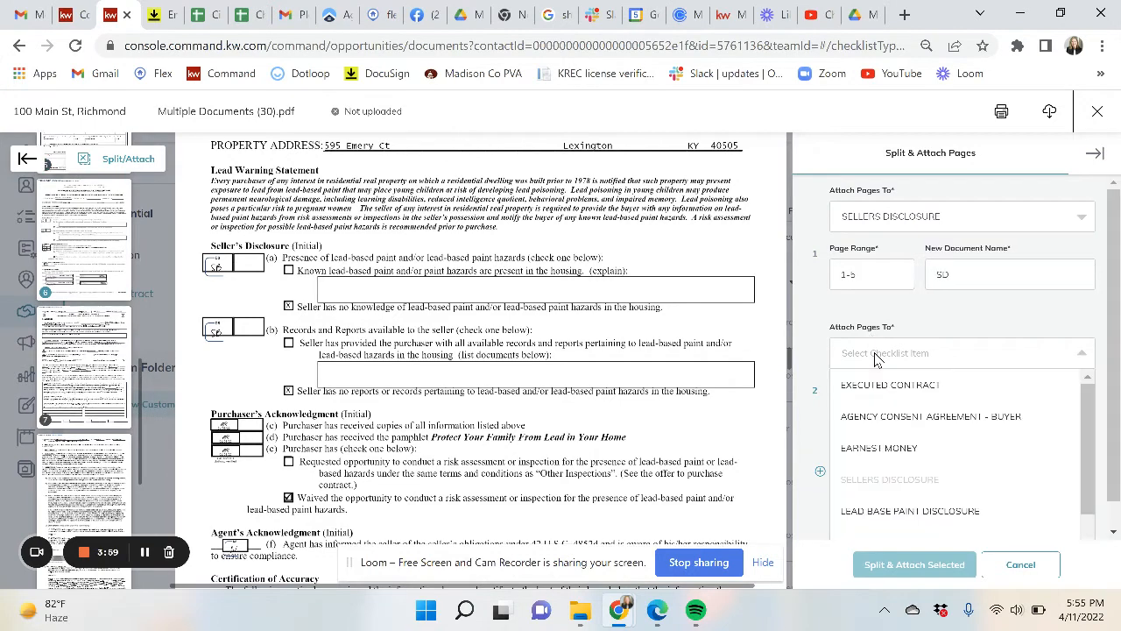
{"action": "left_click", "coordinate": [885, 513]}
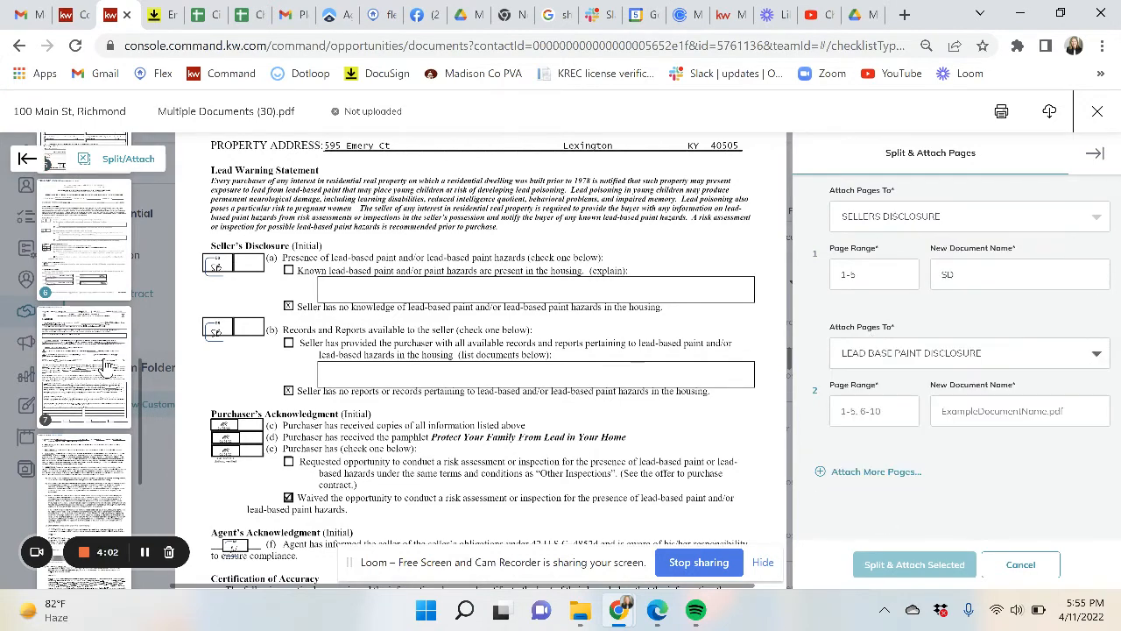
{"action": "left_click", "coordinate": [83, 237]}
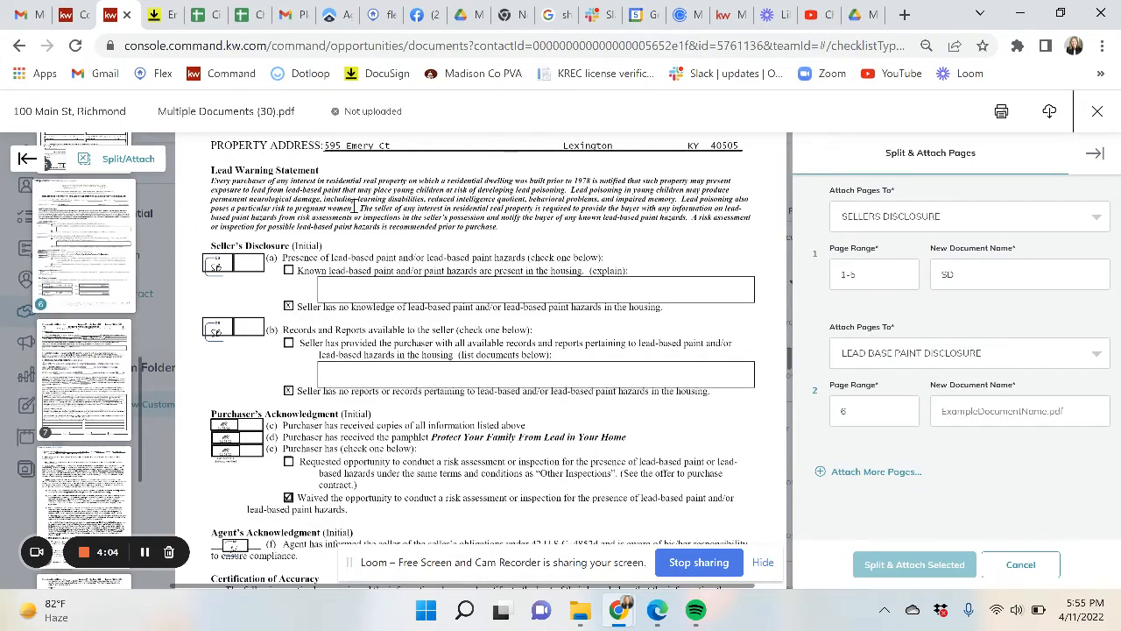
{"action": "type", "text": "LBP"}
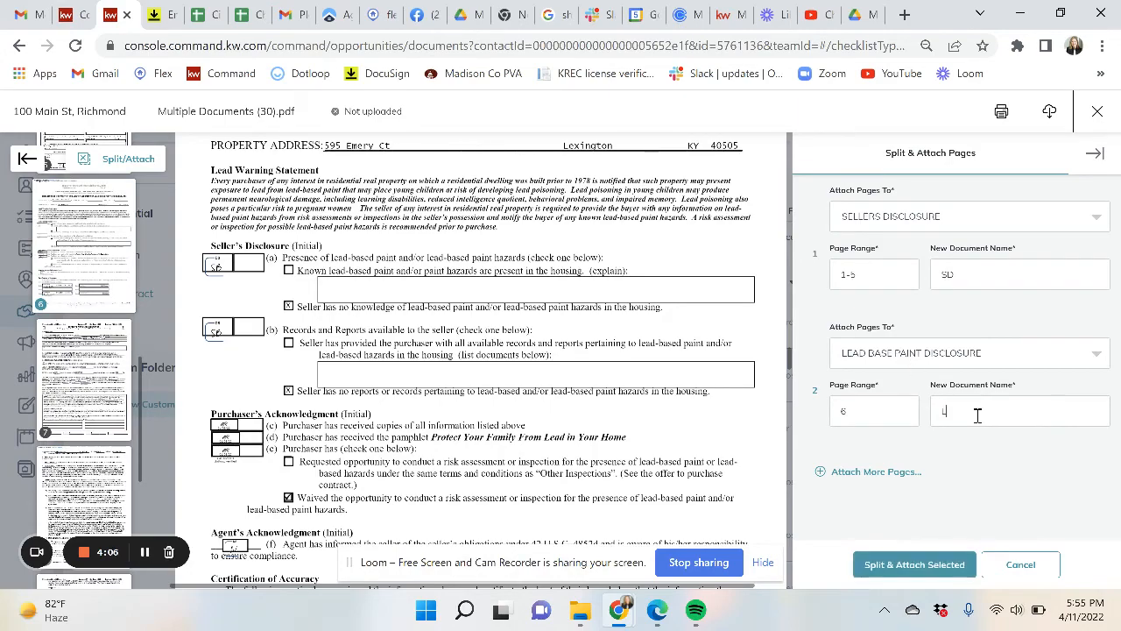
- Map pages 7-11 to EXECUTED CONTRACT as the purchase contract, then split and attach
{"action": "left_click", "coordinate": [860, 473]}
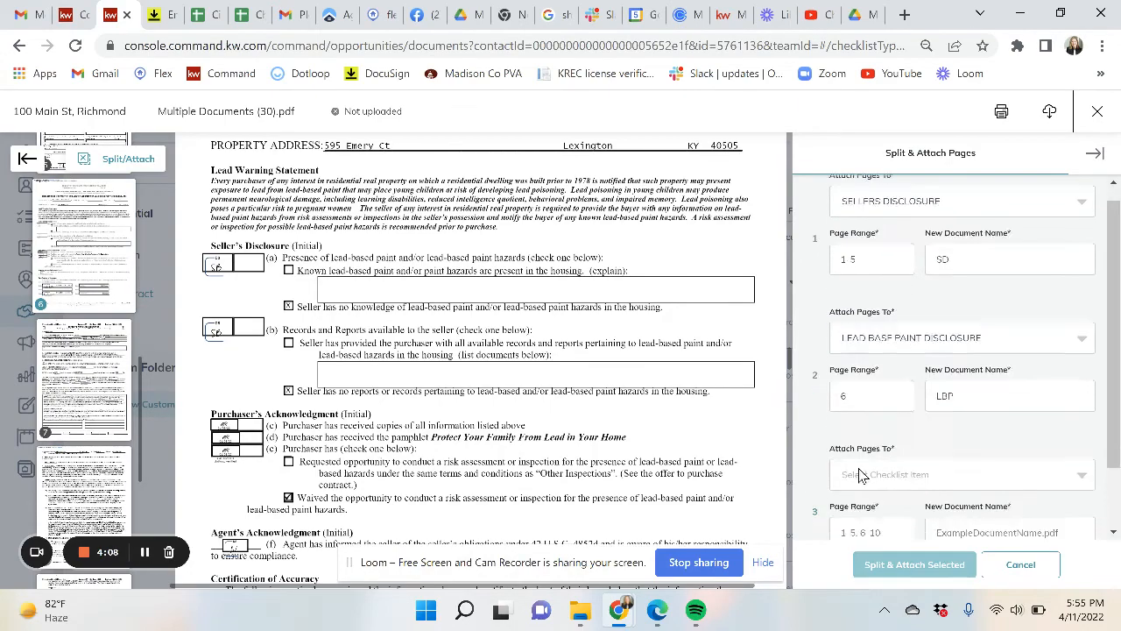
{"action": "scroll", "coordinate": [581, 394], "scroll_direction": "down", "scroll_amount": 15}
{"action": "scroll", "coordinate": [578, 401], "scroll_direction": "up", "scroll_amount": 5}
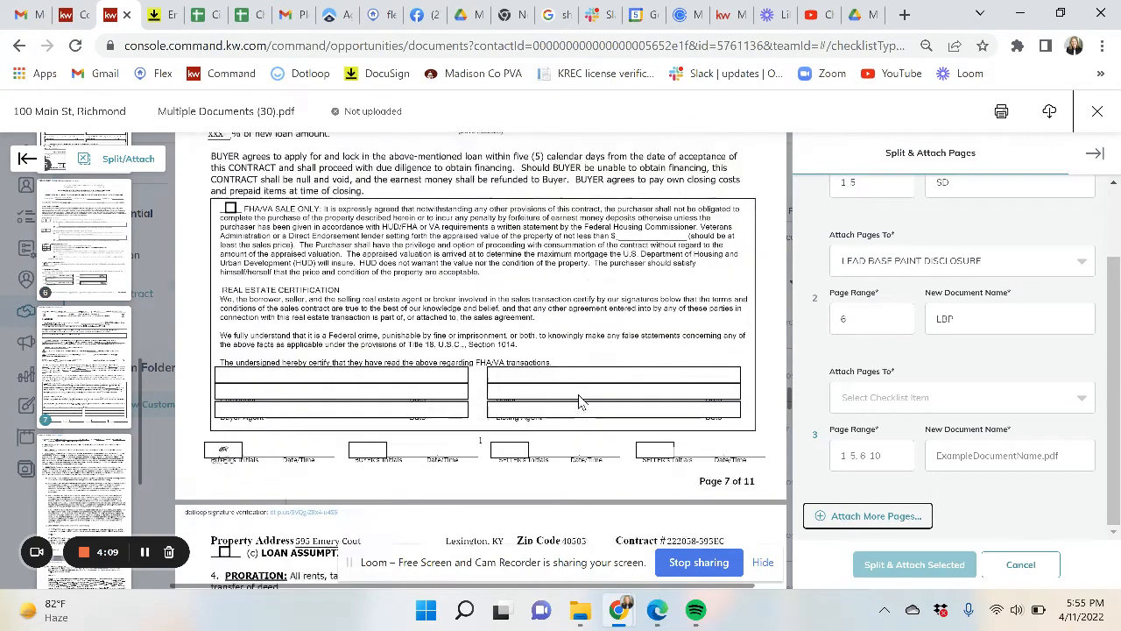
{"action": "left_click", "coordinate": [893, 394]}
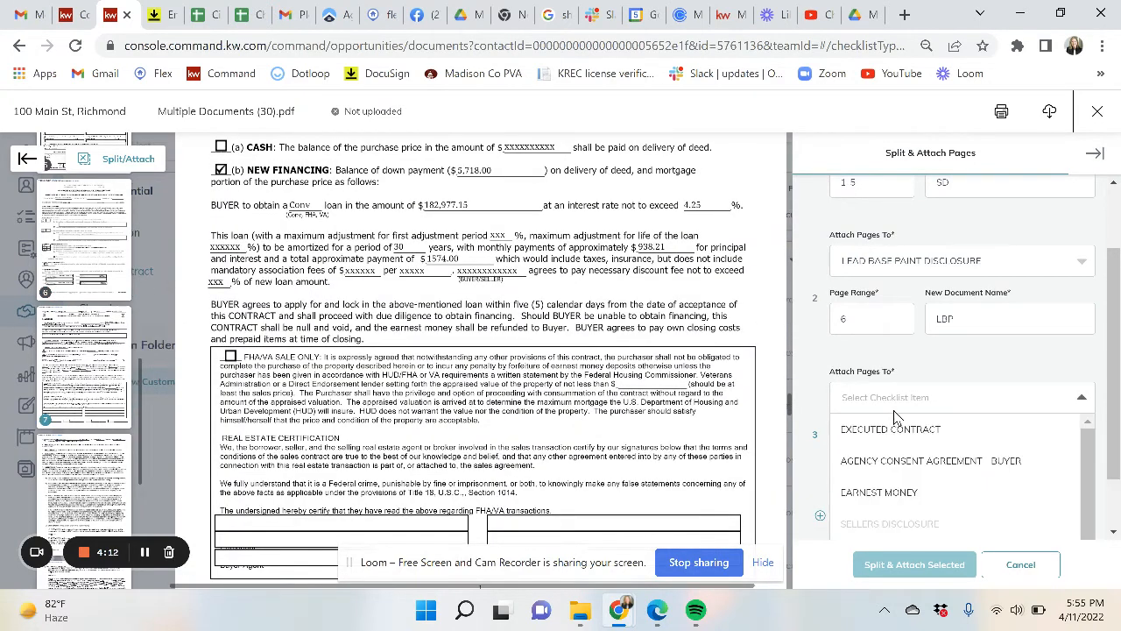
{"action": "left_click", "coordinate": [893, 429]}
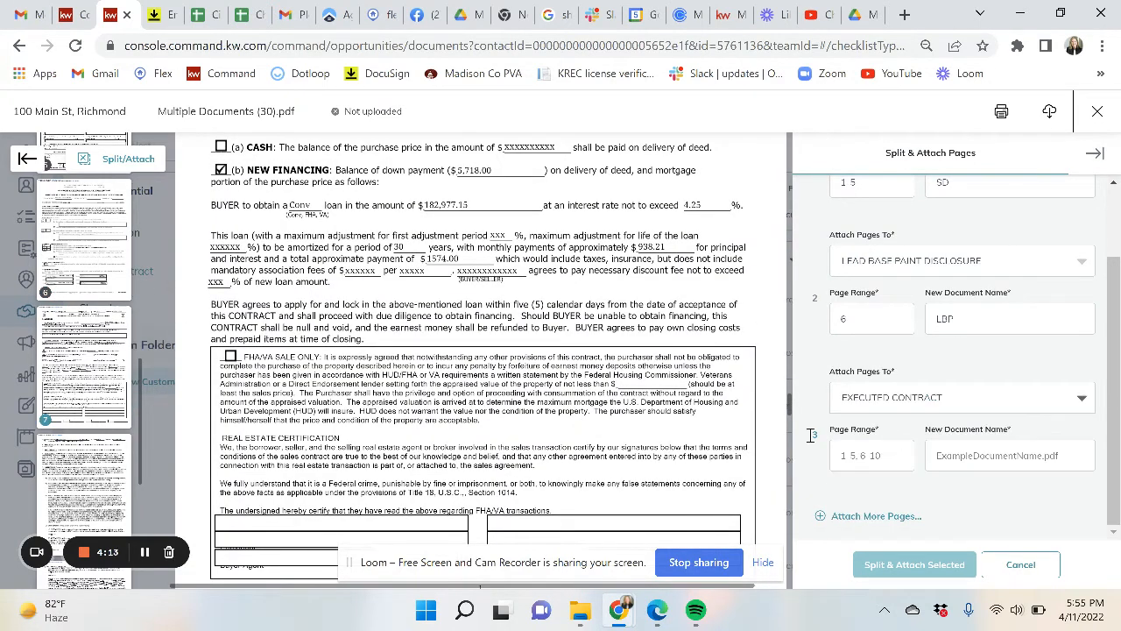
{"action": "left_click", "coordinate": [97, 398]}
{"action": "left_click", "coordinate": [96, 460]}
{"action": "scroll", "coordinate": [95, 438], "scroll_direction": "down", "scroll_amount": 3}
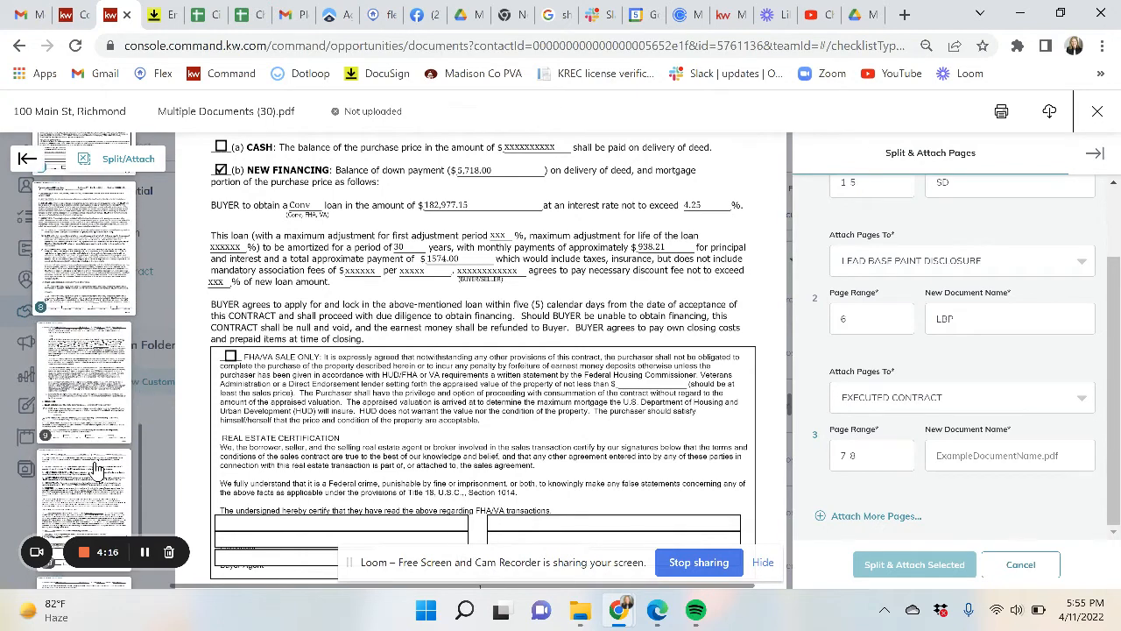
{"action": "left_click", "coordinate": [88, 388]}
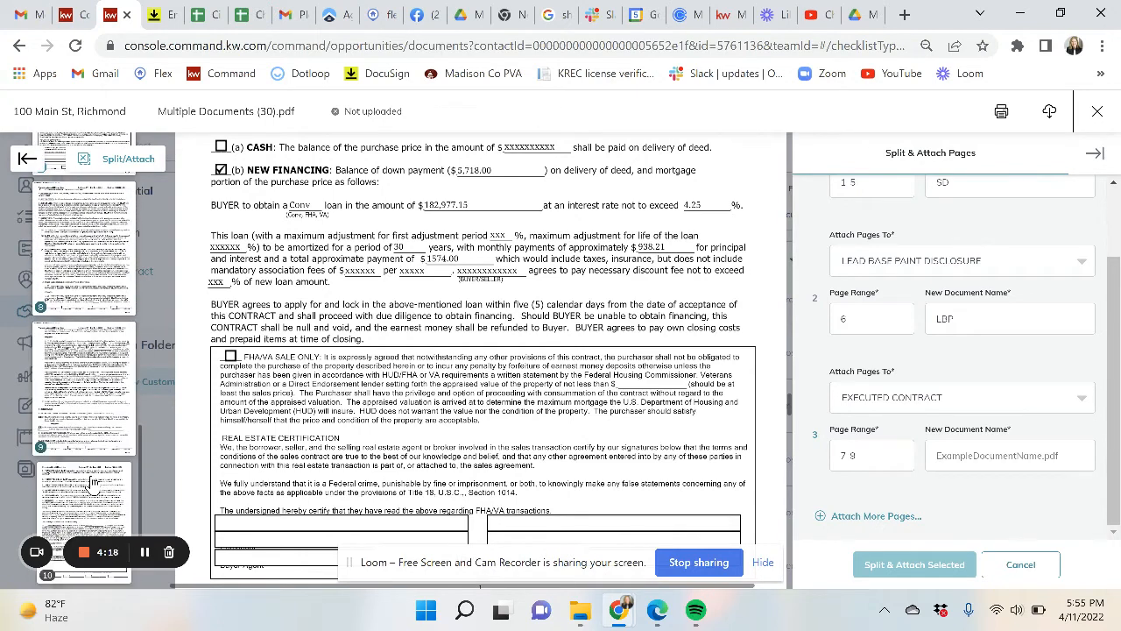
{"action": "left_click", "coordinate": [92, 482]}
{"action": "scroll", "coordinate": [92, 482], "scroll_direction": "down", "scroll_amount": 1}
{"action": "left_click", "coordinate": [92, 480]}
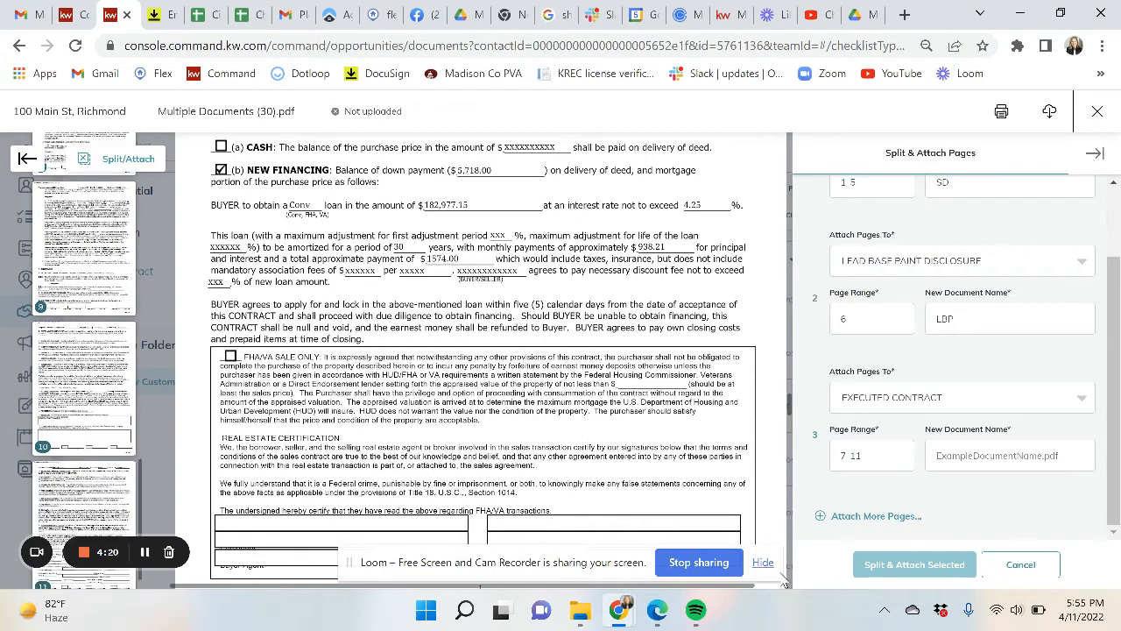
{"action": "left_click", "coordinate": [945, 462]}
{"action": "type", "text": "P"}
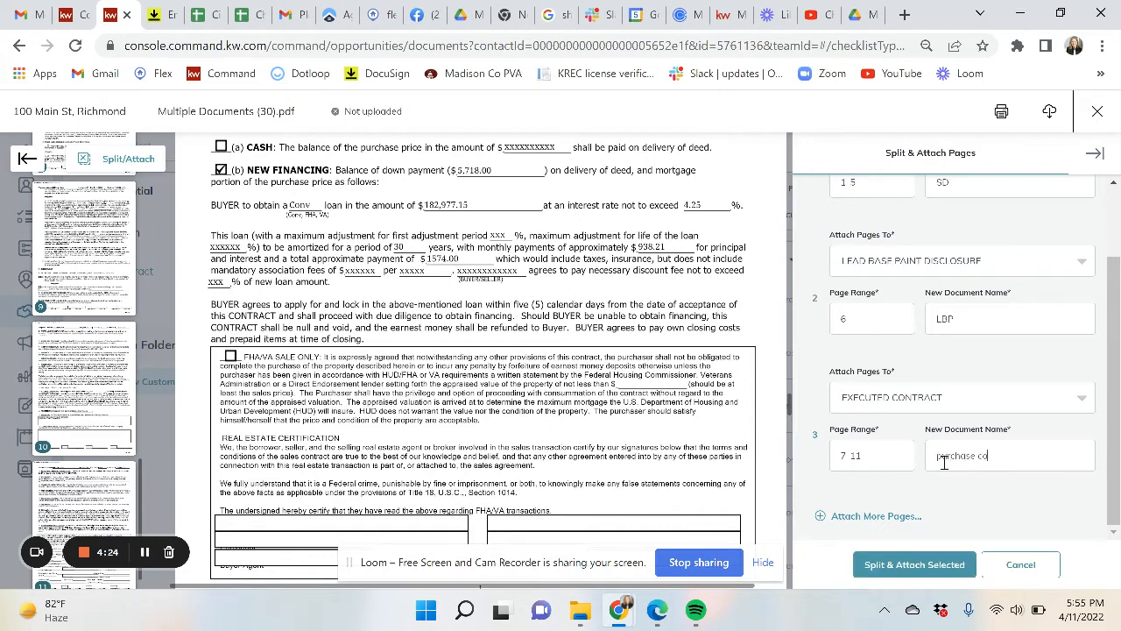
{"action": "left_click", "coordinate": [907, 568]}
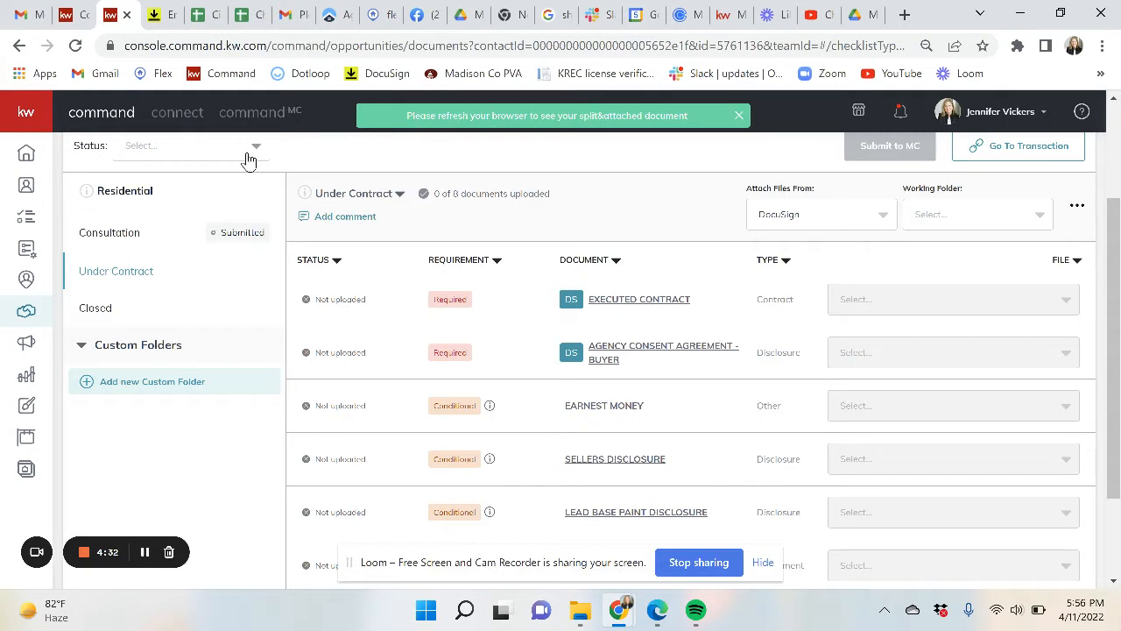
- Reload and check that sd.pdf, lbp.pdf and purchase-contract.pdf are attached to their items
{"action": "left_click", "coordinate": [76, 45]}
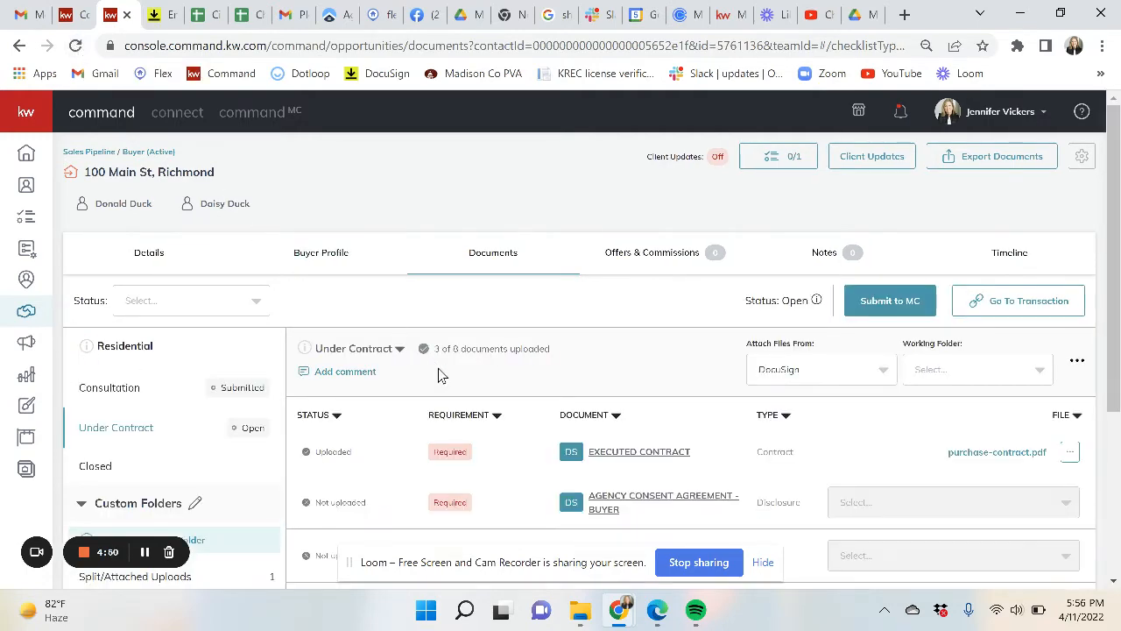
{"action": "scroll", "coordinate": [686, 491], "scroll_direction": "down", "scroll_amount": 3}
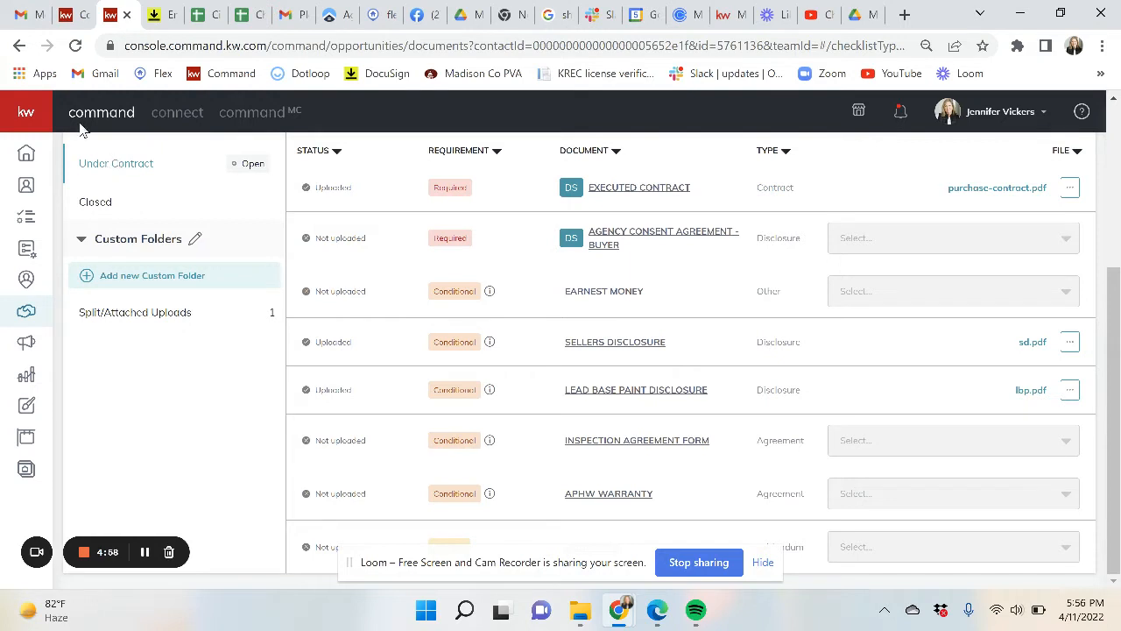
{"action": "scroll", "coordinate": [391, 285], "scroll_direction": "up", "scroll_amount": 1}
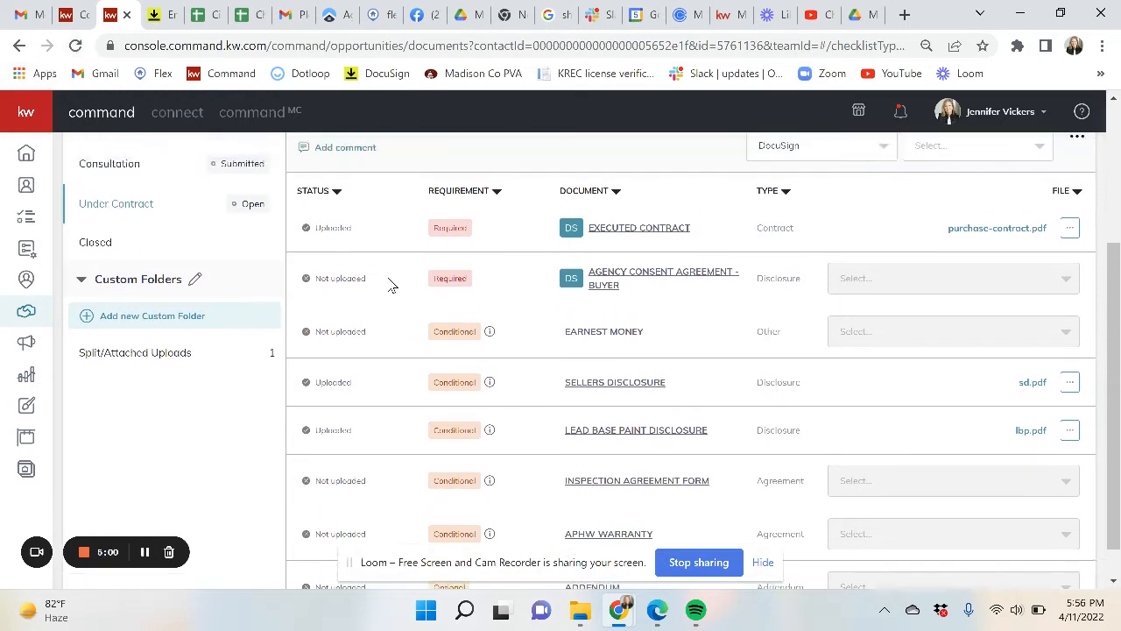
{"action": "scroll", "coordinate": [391, 284], "scroll_direction": "down", "scroll_amount": 1}
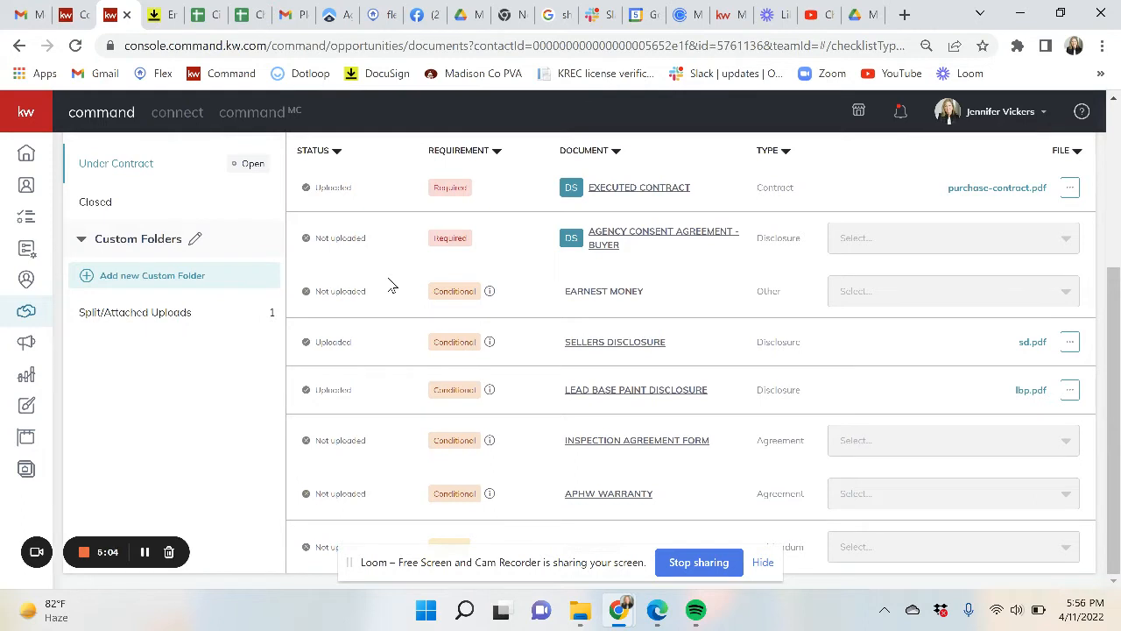
{"action": "scroll", "coordinate": [458, 318], "scroll_direction": "up", "scroll_amount": 3}
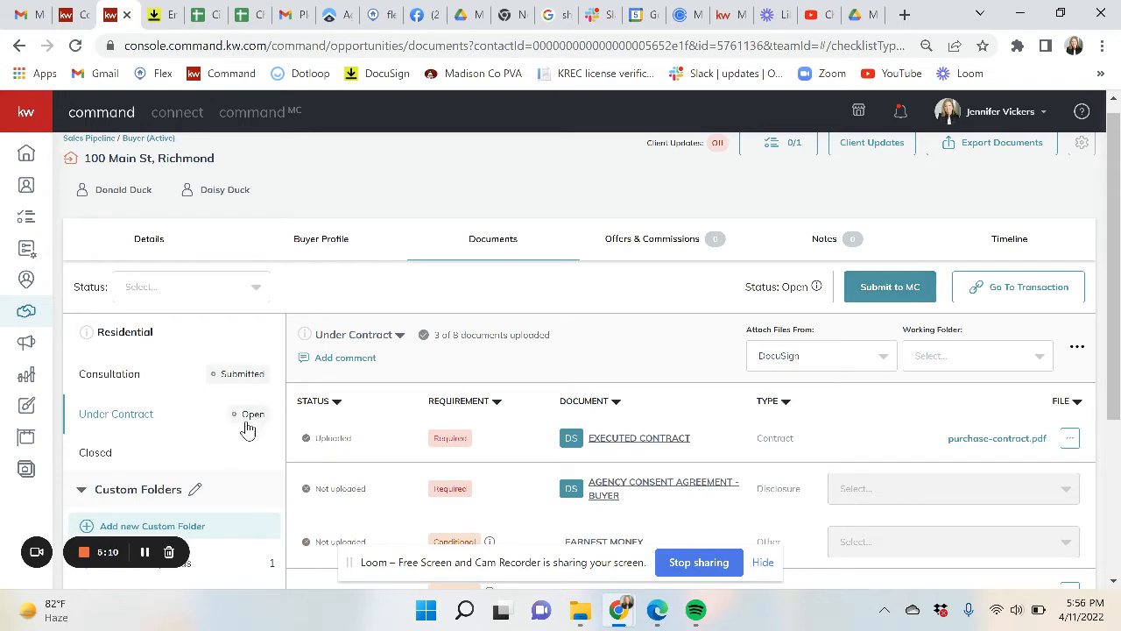
{"action": "scroll", "coordinate": [613, 459], "scroll_direction": "down", "scroll_amount": 1}
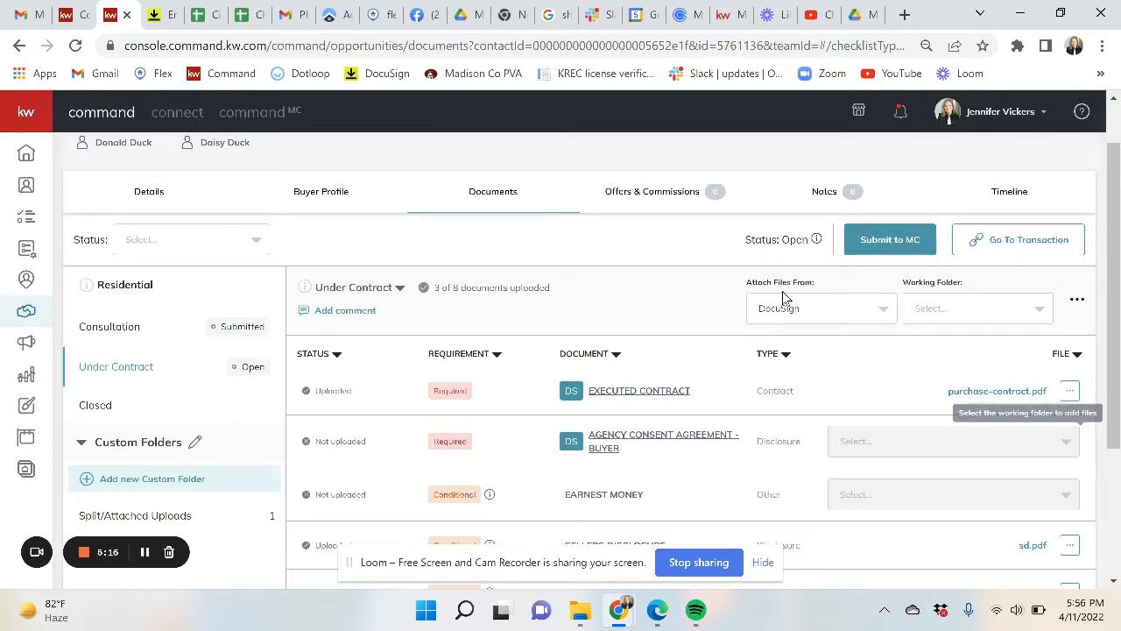
- From Room Docs, attach the signed agency consent agreement and addendum-purchase-price-signed.pdf
{"action": "left_click", "coordinate": [967, 315]}
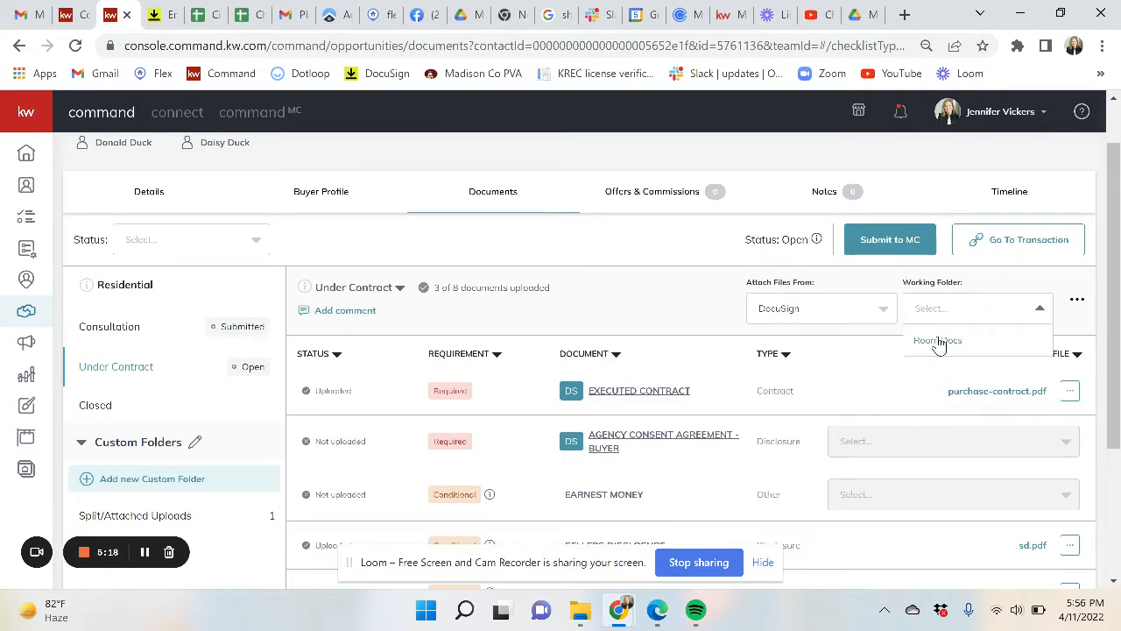
{"action": "left_click", "coordinate": [938, 342]}
{"action": "left_click", "coordinate": [895, 452]}
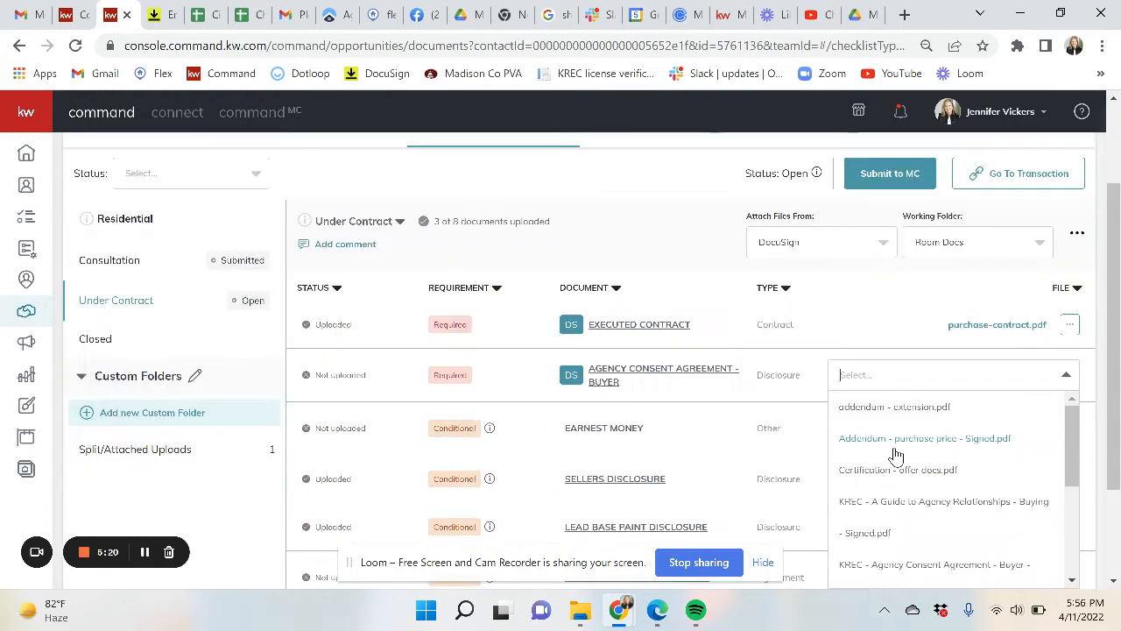
{"action": "left_click", "coordinate": [971, 569]}
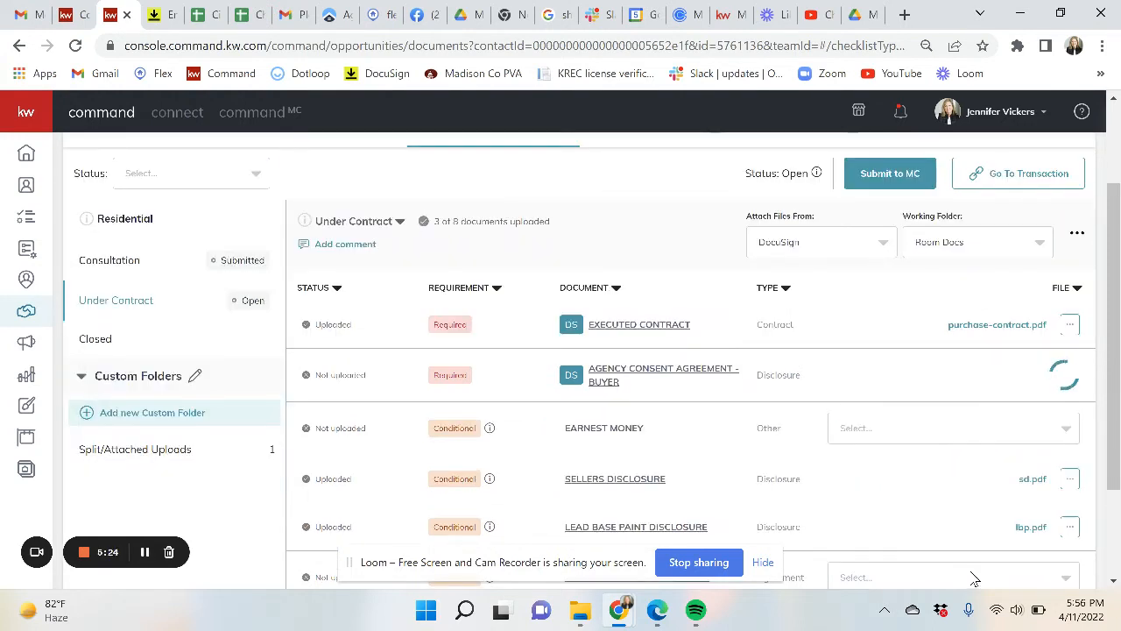
{"action": "scroll", "coordinate": [692, 489], "scroll_direction": "down", "scroll_amount": 2}
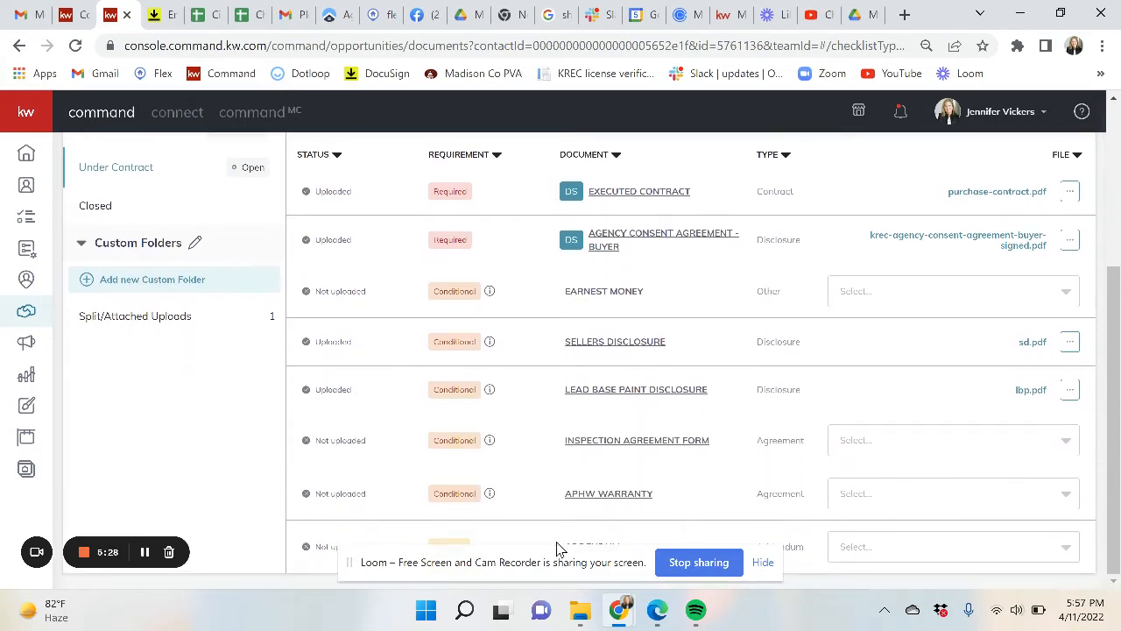
{"action": "left_click", "coordinate": [764, 564]}
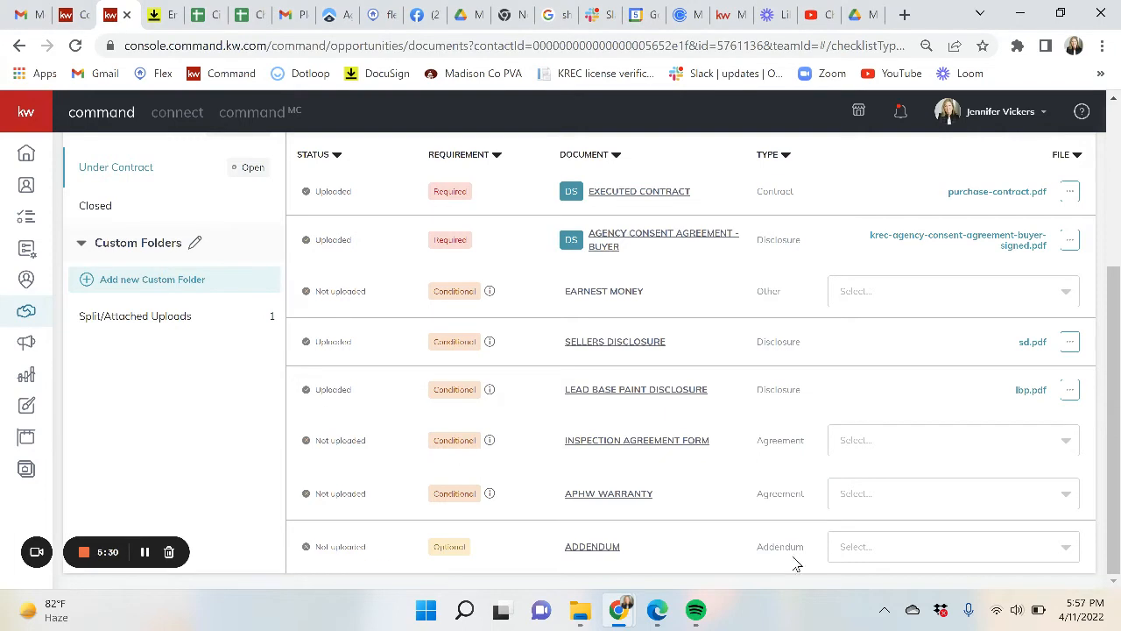
{"action": "left_click", "coordinate": [909, 546]}
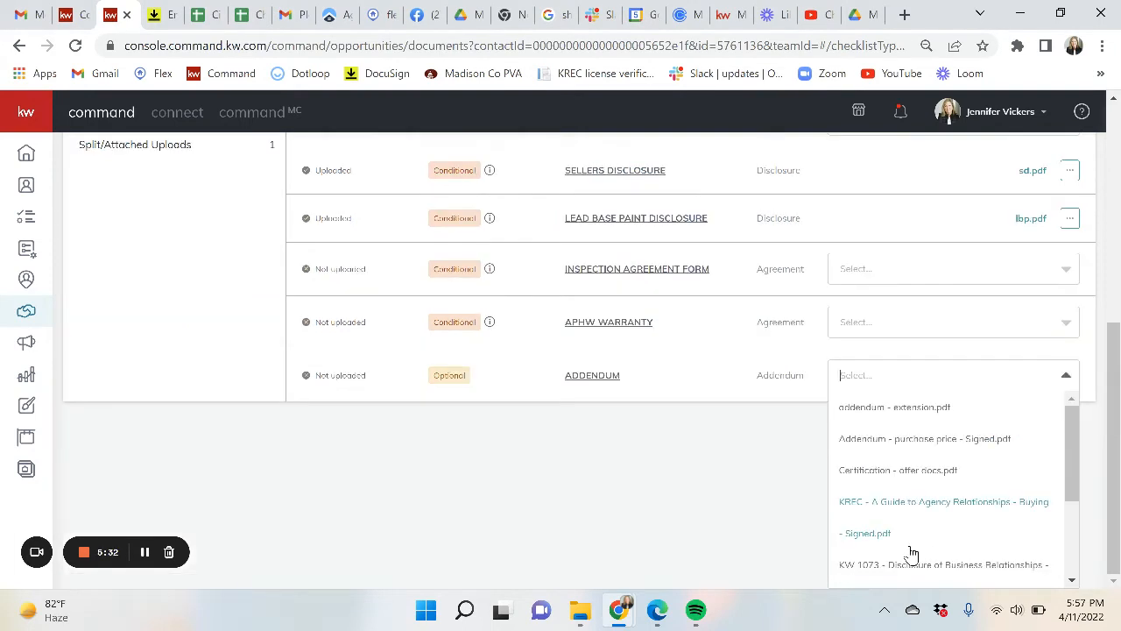
{"action": "left_click", "coordinate": [871, 440]}
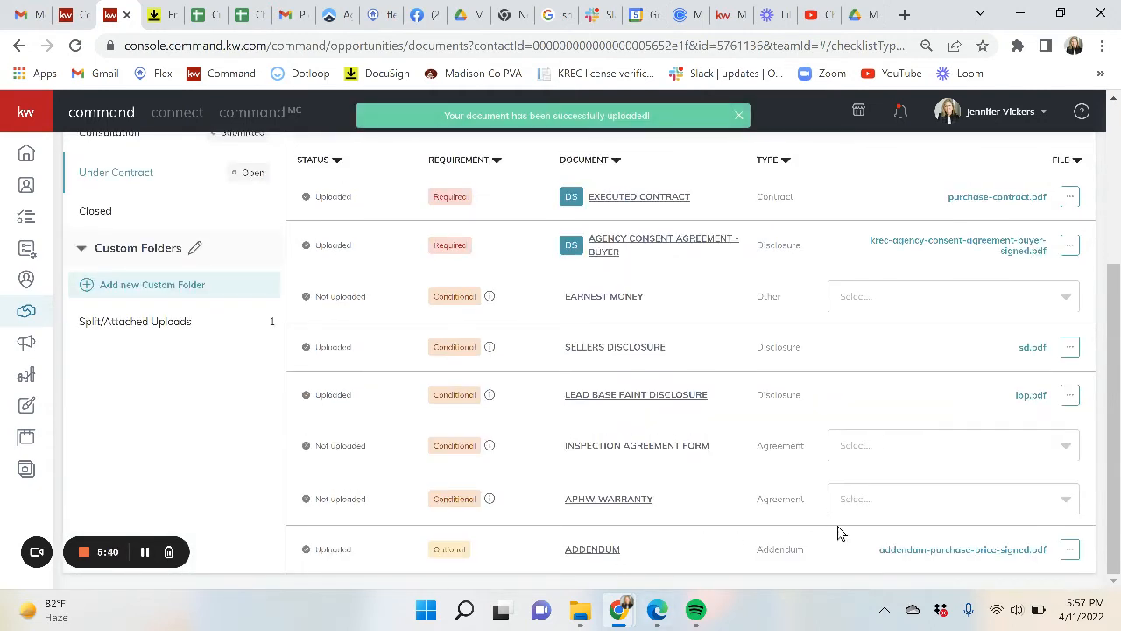
{"action": "scroll", "coordinate": [920, 324], "scroll_direction": "up", "scroll_amount": 1}
{"action": "scroll", "coordinate": [919, 325], "scroll_direction": "up", "scroll_amount": 2}
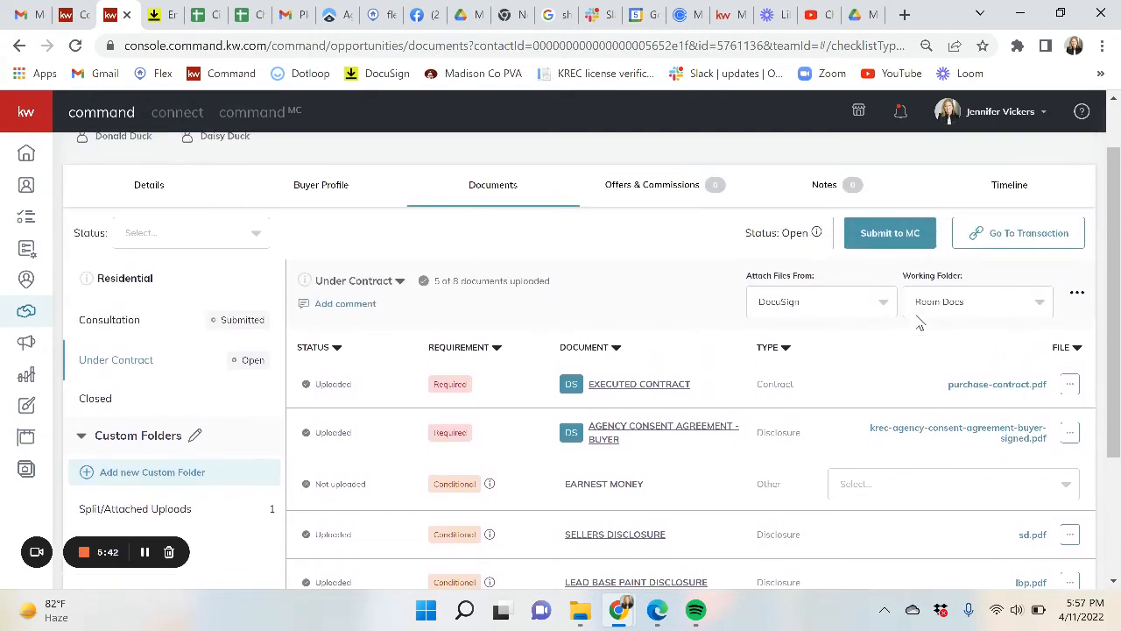
- Add an Addendum-type item named 'addendum - extension' holding addendum - extension.pdf
{"action": "left_click", "coordinate": [1079, 302]}
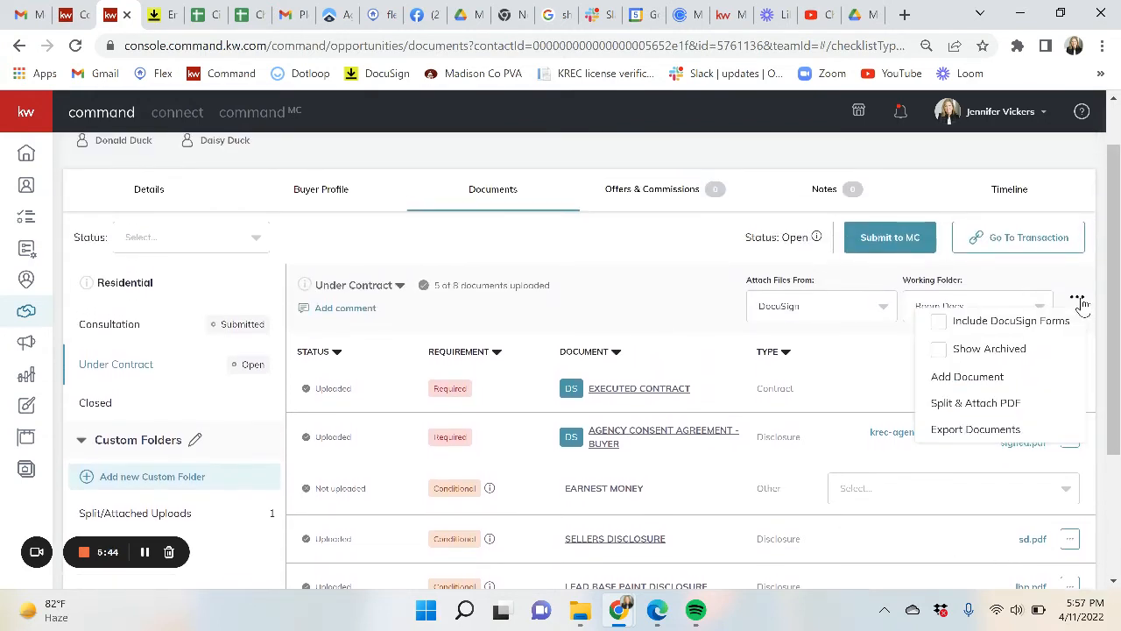
{"action": "left_click", "coordinate": [968, 379]}
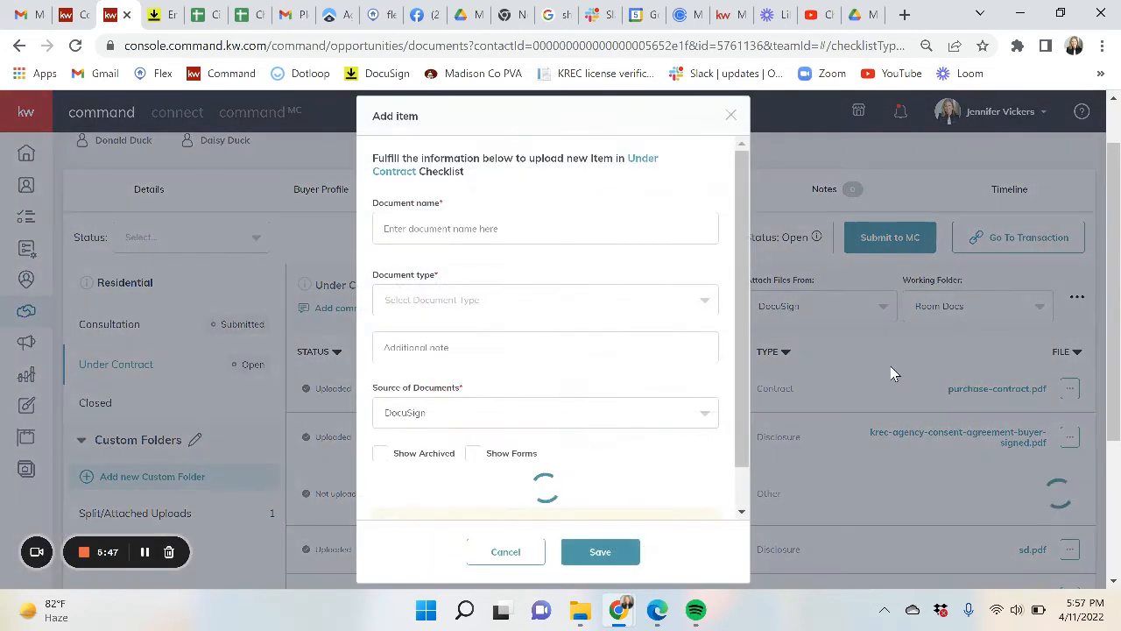
{"action": "left_click", "coordinate": [480, 226]}
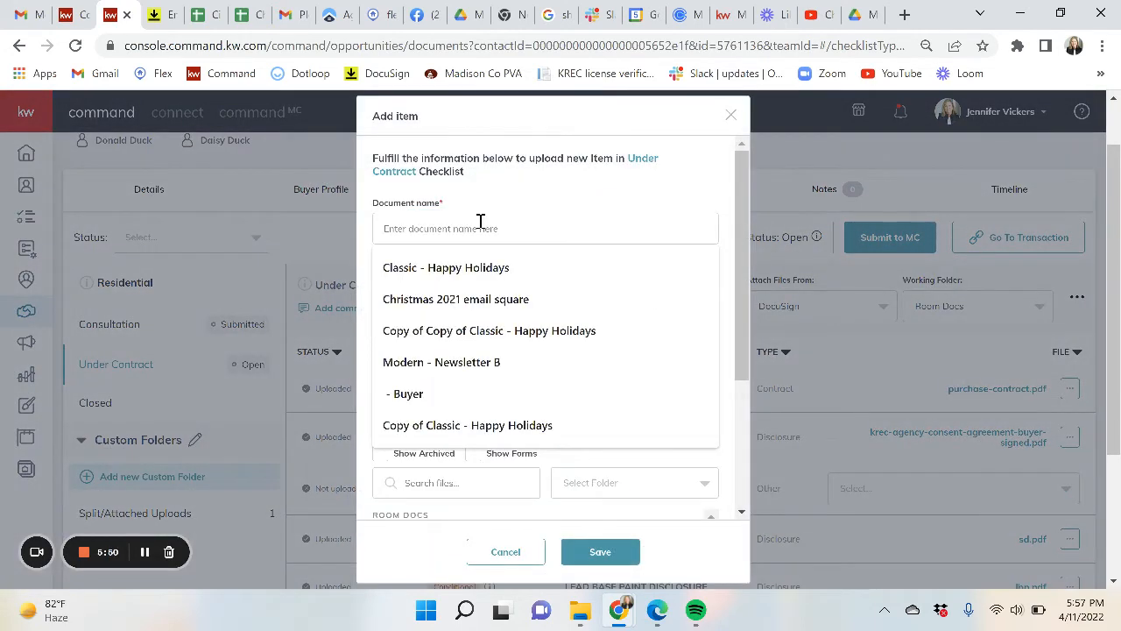
{"action": "type", "text": "addendum  extension"}
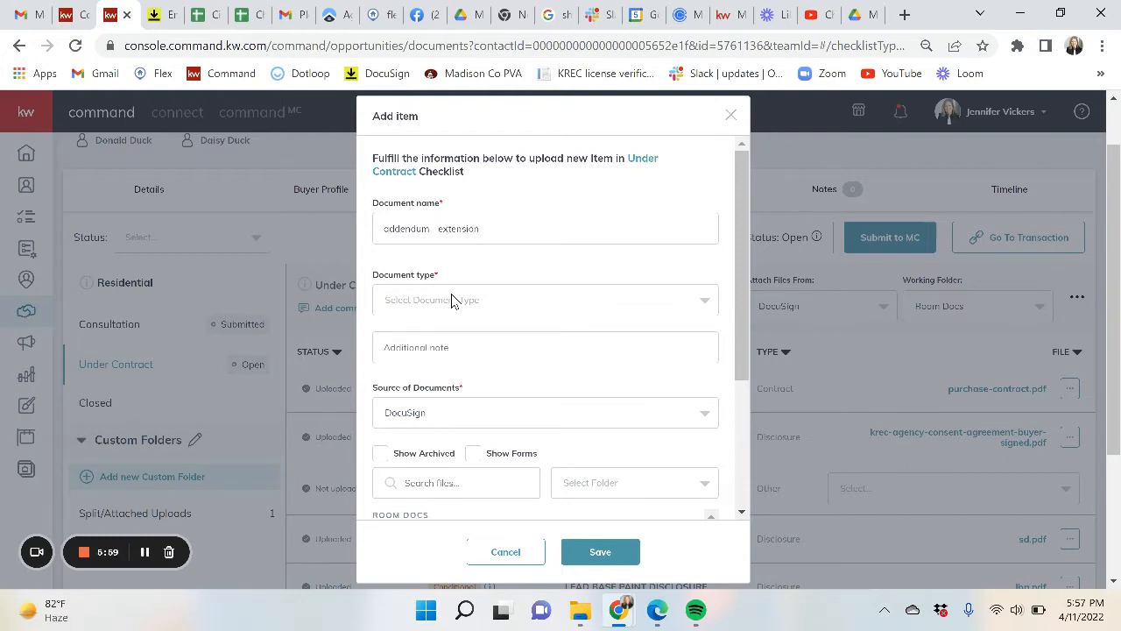
{"action": "left_click", "coordinate": [453, 299]}
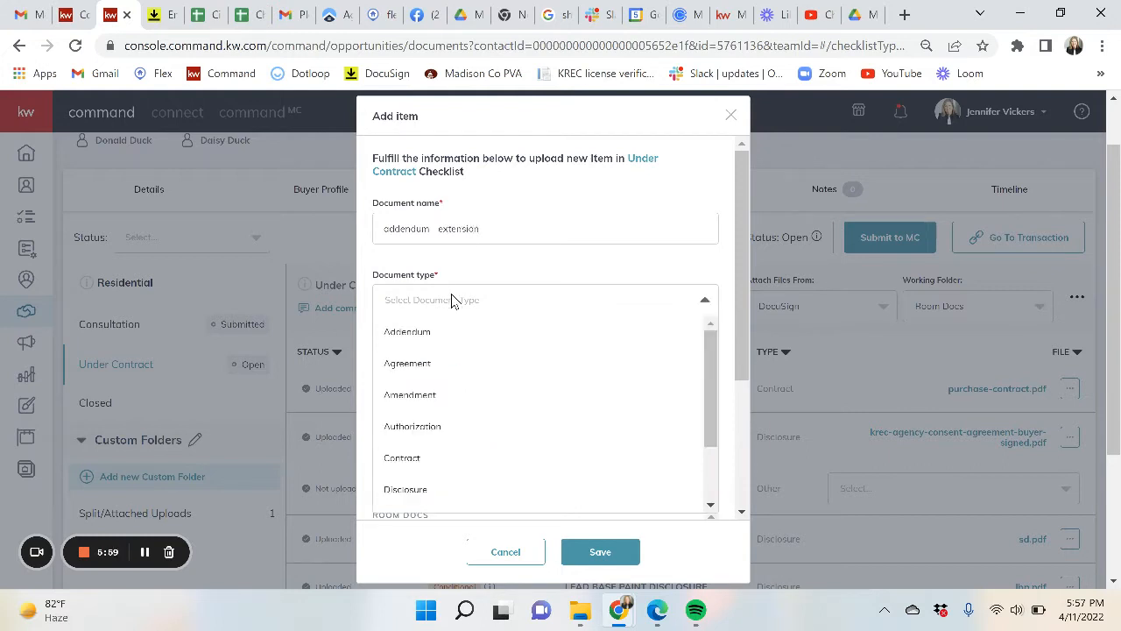
{"action": "left_click", "coordinate": [417, 332]}
{"action": "scroll", "coordinate": [419, 337], "scroll_direction": "down", "scroll_amount": 2}
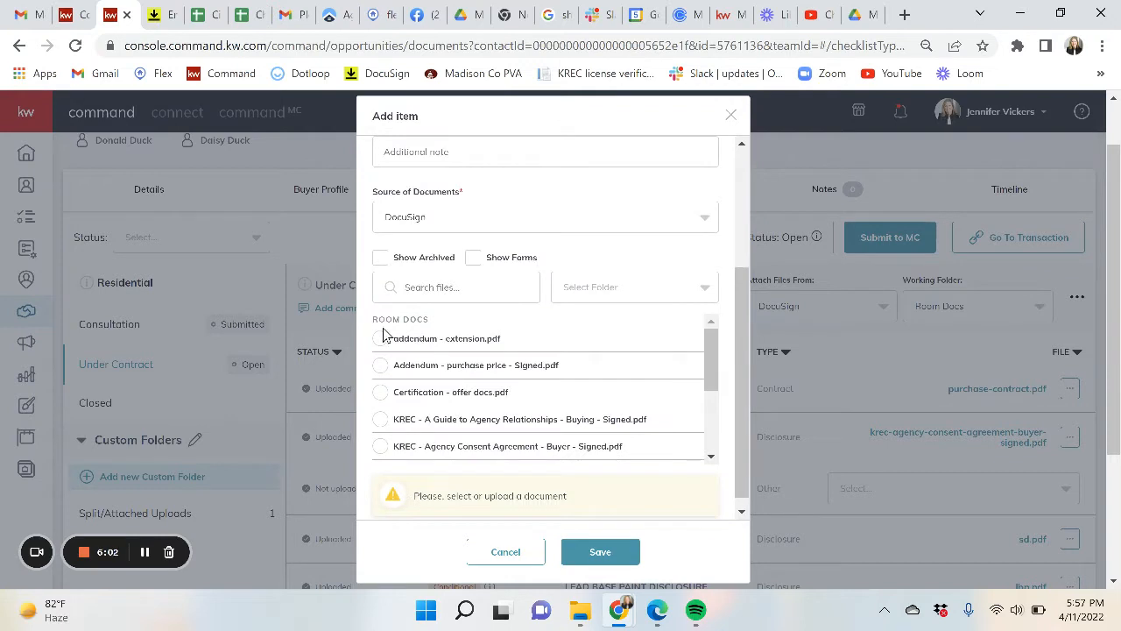
{"action": "left_click", "coordinate": [379, 339]}
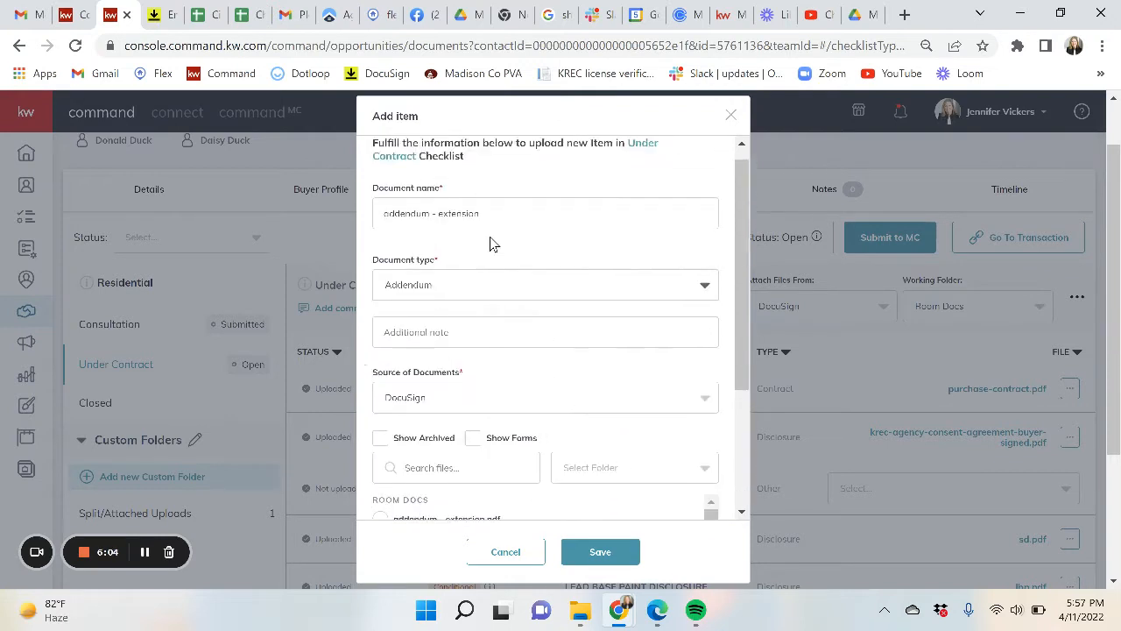
{"action": "scroll", "coordinate": [478, 263], "scroll_direction": "down", "scroll_amount": 2}
{"action": "left_click", "coordinate": [380, 389]}
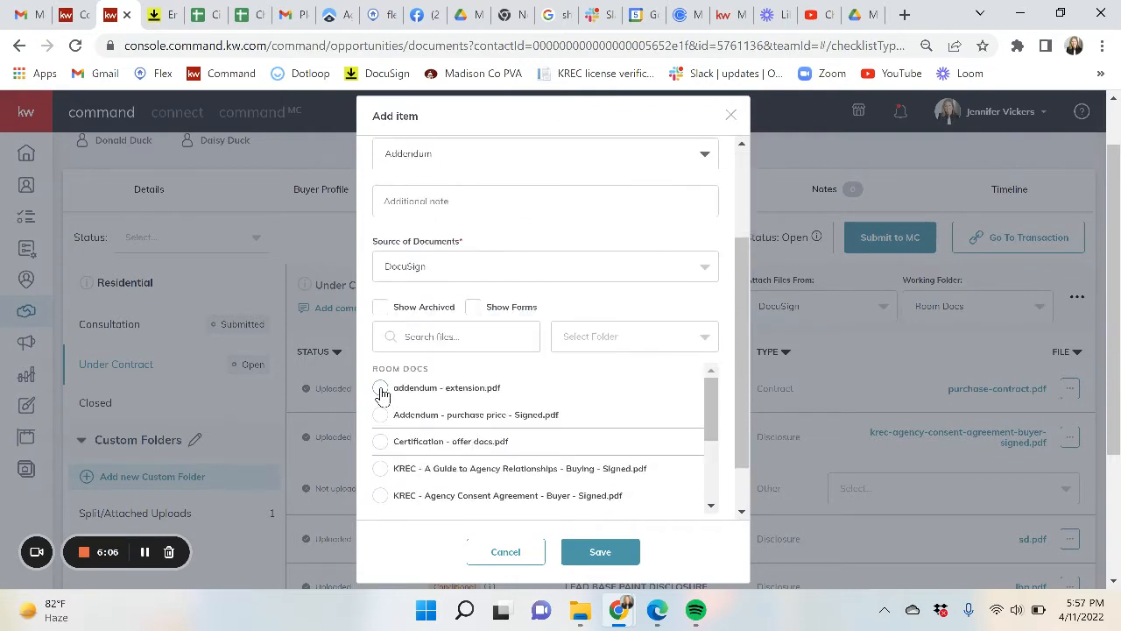
{"action": "left_click", "coordinate": [605, 553]}
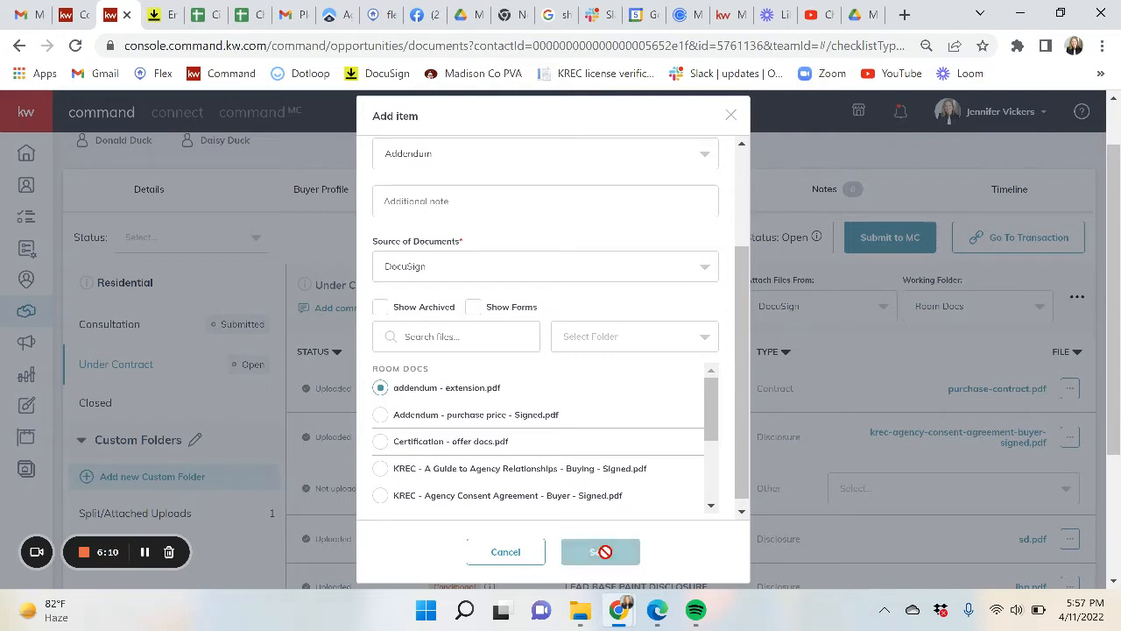
{"action": "scroll", "coordinate": [606, 552], "scroll_direction": "down", "scroll_amount": 3}
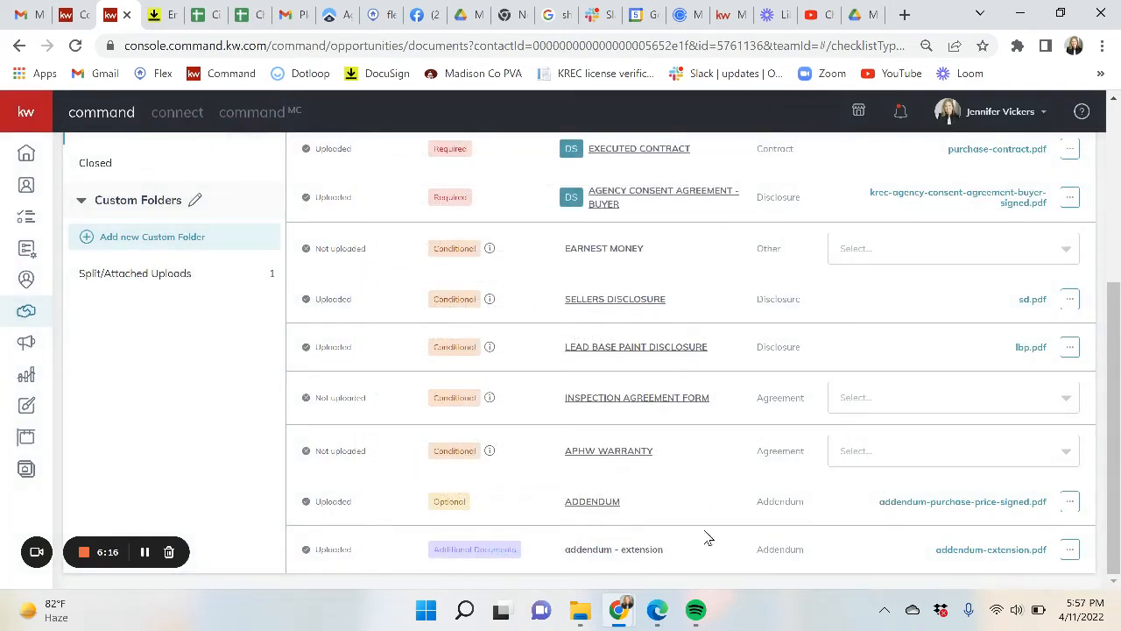
- Manually upload cd.pdf to the Closed checklist's CLOSING DOCS / ALTA item, then view Offers & Commissions
{"action": "scroll", "coordinate": [655, 333], "scroll_direction": "up", "scroll_amount": 5}
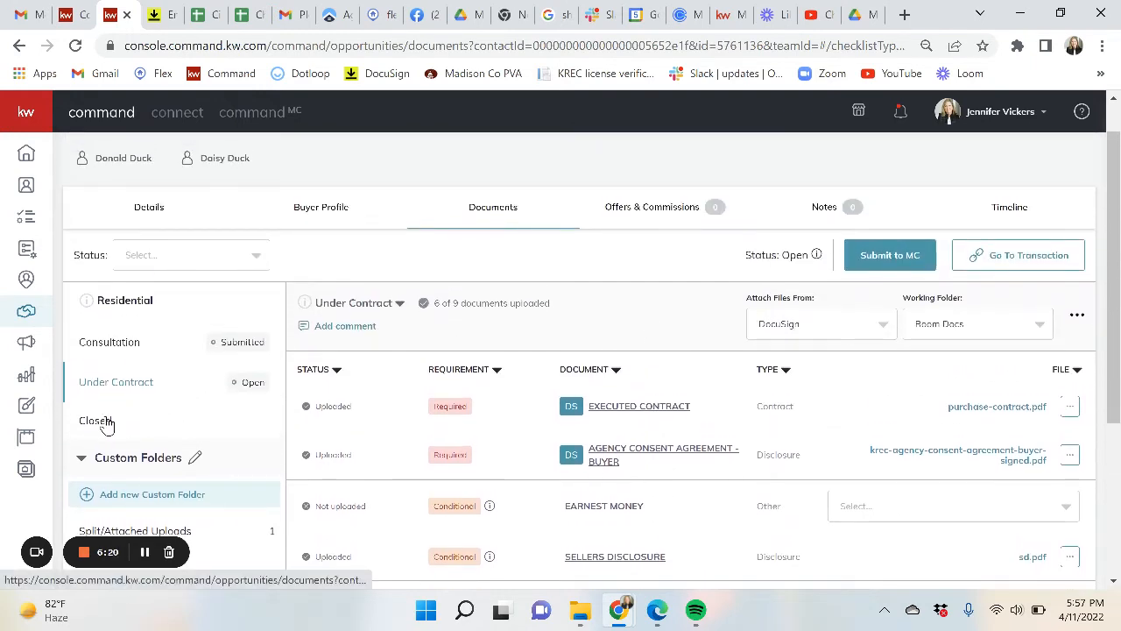
{"action": "left_click", "coordinate": [96, 421]}
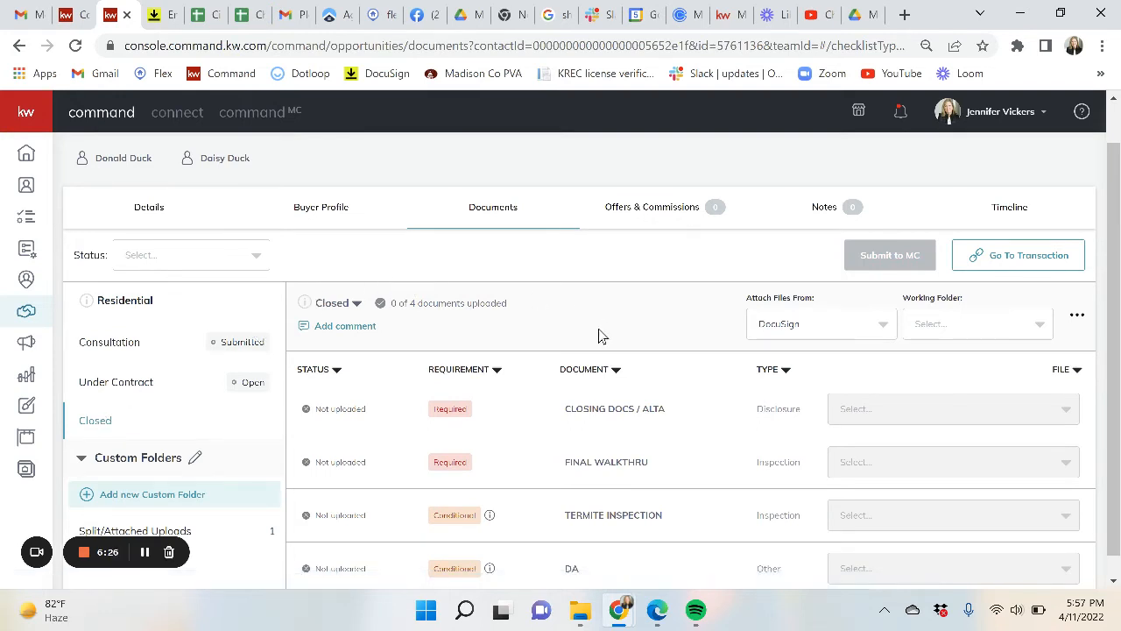
{"action": "left_click", "coordinate": [782, 326]}
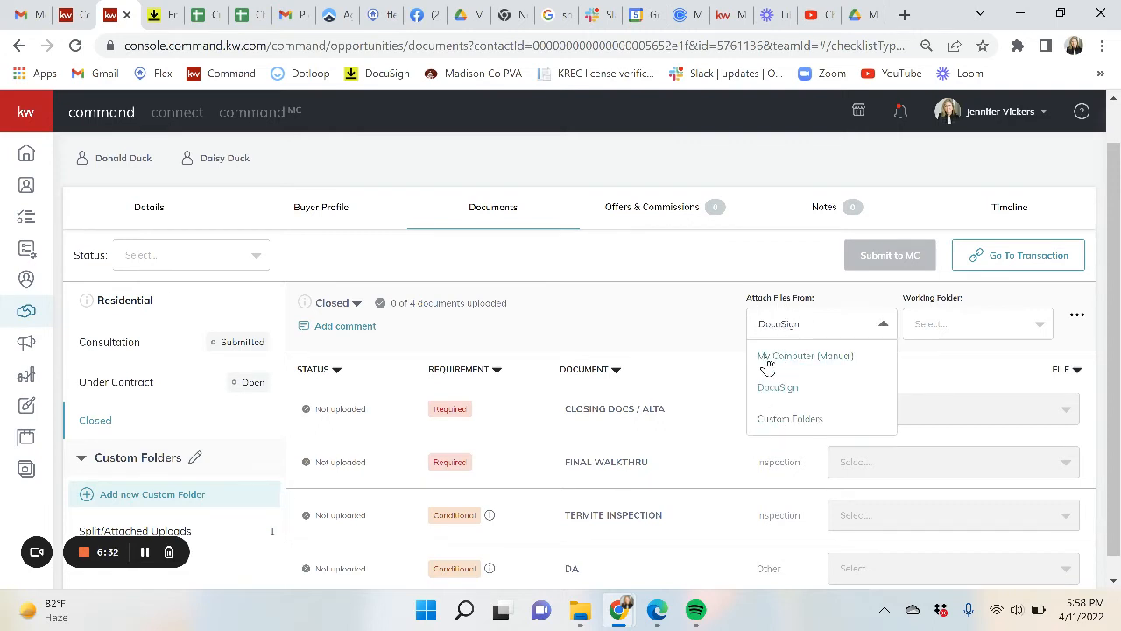
{"action": "left_click", "coordinate": [795, 356]}
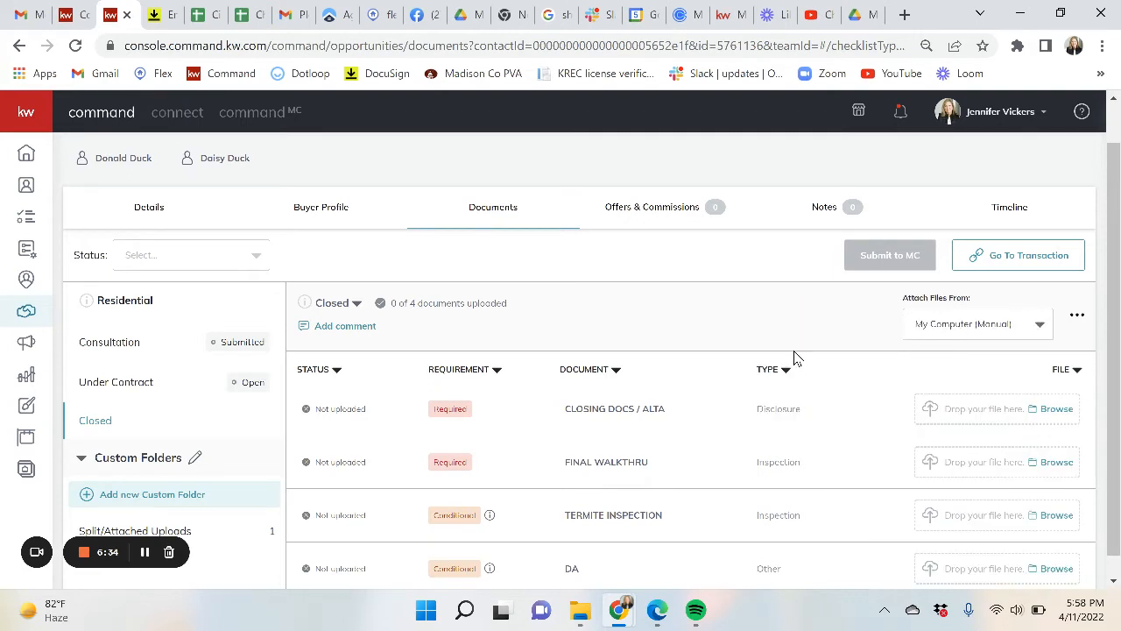
{"action": "left_click", "coordinate": [1013, 415]}
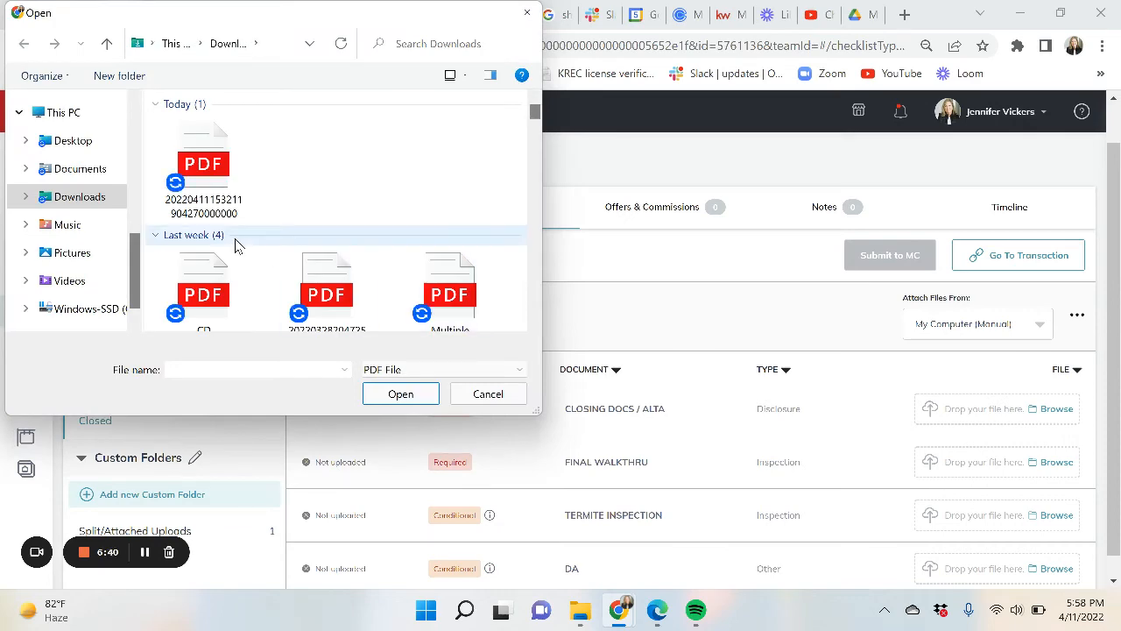
{"action": "scroll", "coordinate": [237, 243], "scroll_direction": "down", "scroll_amount": 2}
{"action": "left_click", "coordinate": [194, 158]}
{"action": "double_click", "coordinate": [195, 158]}
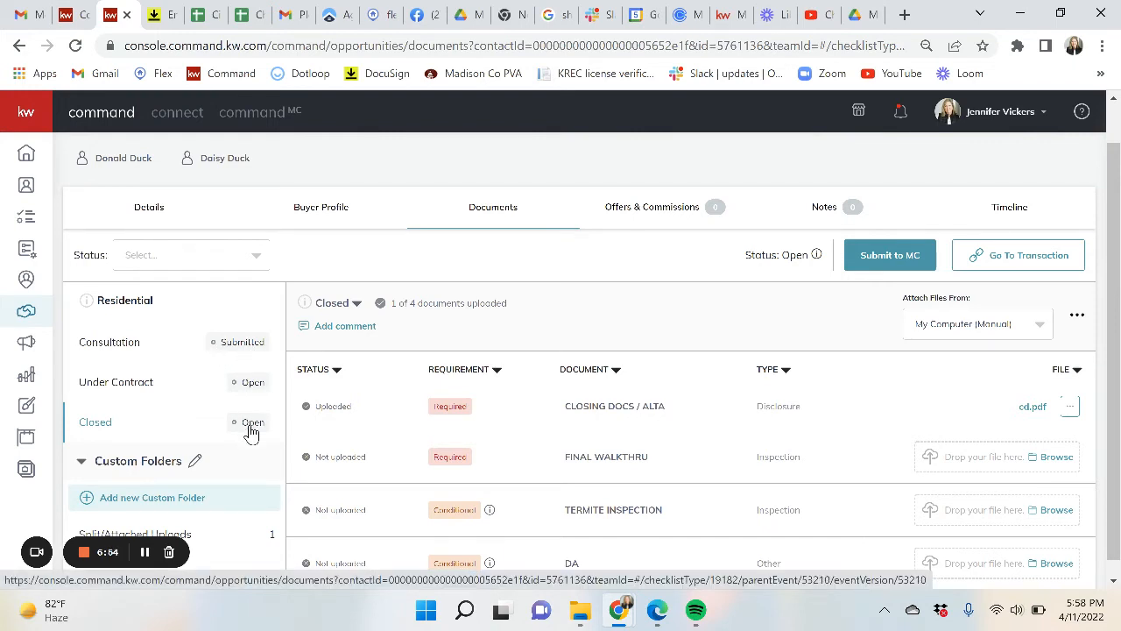
{"action": "scroll", "coordinate": [543, 258], "scroll_direction": "up", "scroll_amount": 1}
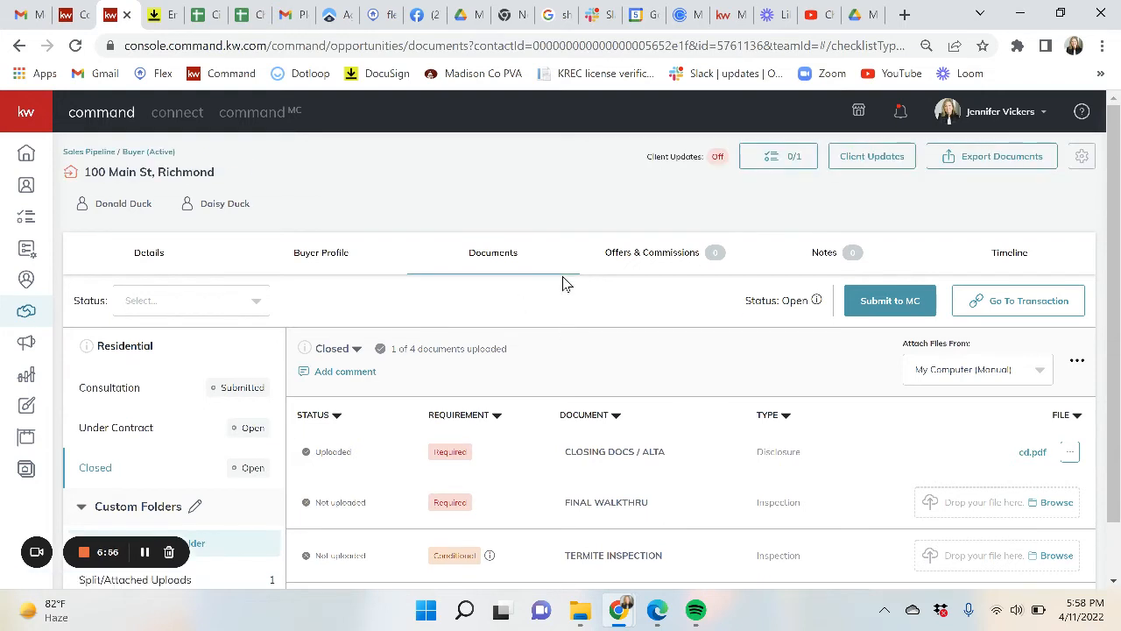
{"action": "left_click", "coordinate": [663, 256]}
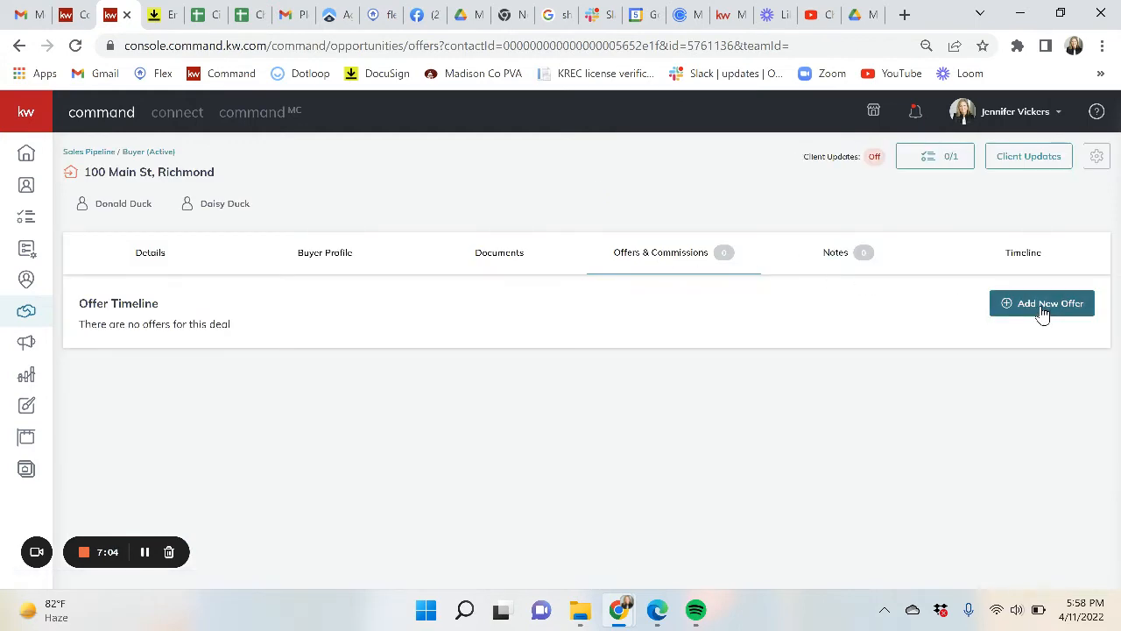
- Add a new offer version for 100 Main St named Initial Offer
{"action": "left_click", "coordinate": [1043, 306]}
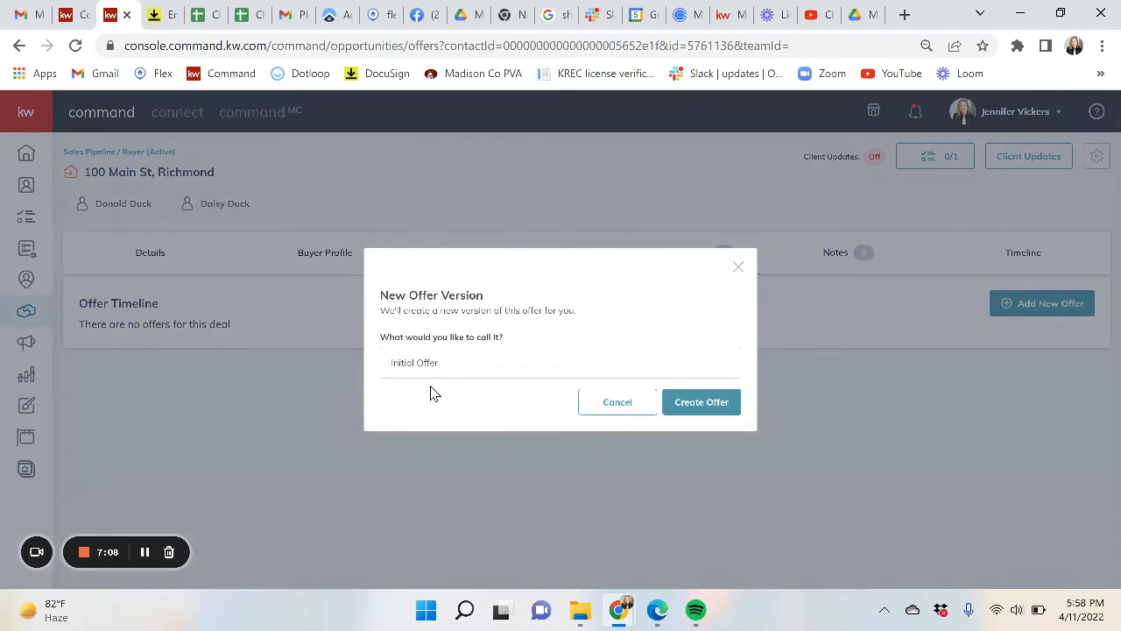
{"action": "left_click", "coordinate": [710, 411]}
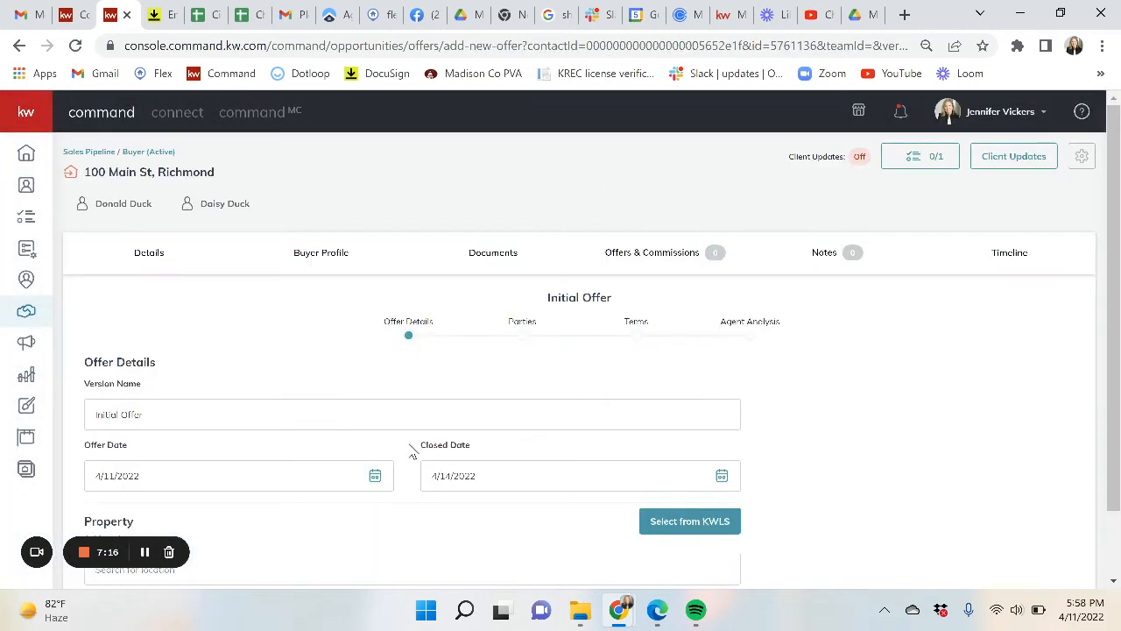
- Set the Initial Offer's closed date to May 27, 2022, then open the KWLS listing search
{"action": "scroll", "coordinate": [257, 456], "scroll_direction": "down", "scroll_amount": 1}
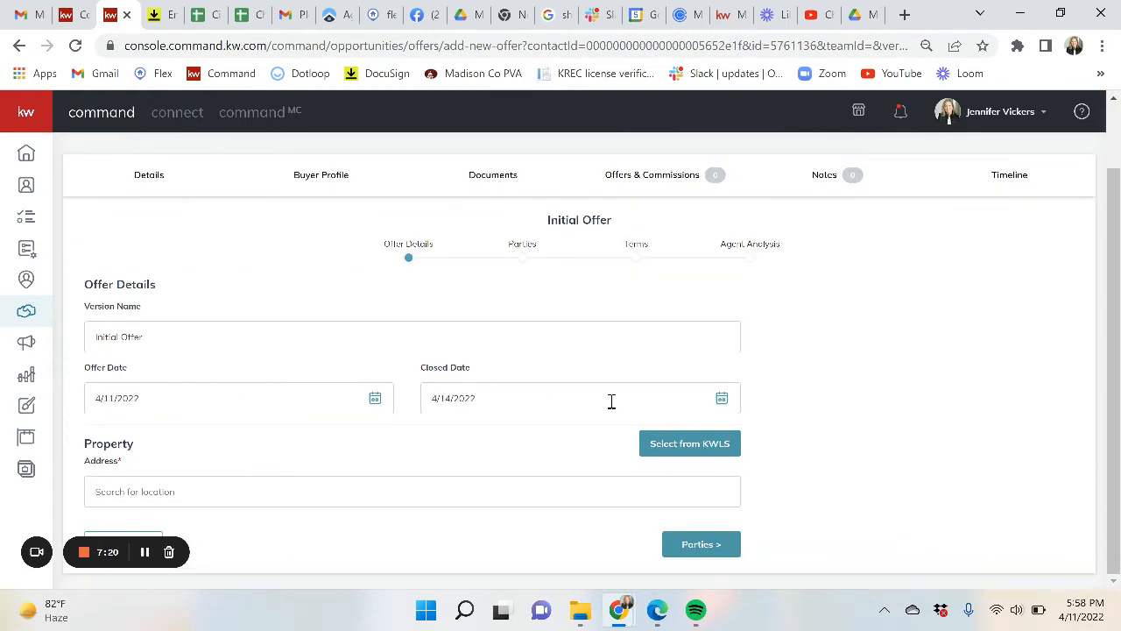
{"action": "left_click", "coordinate": [534, 409]}
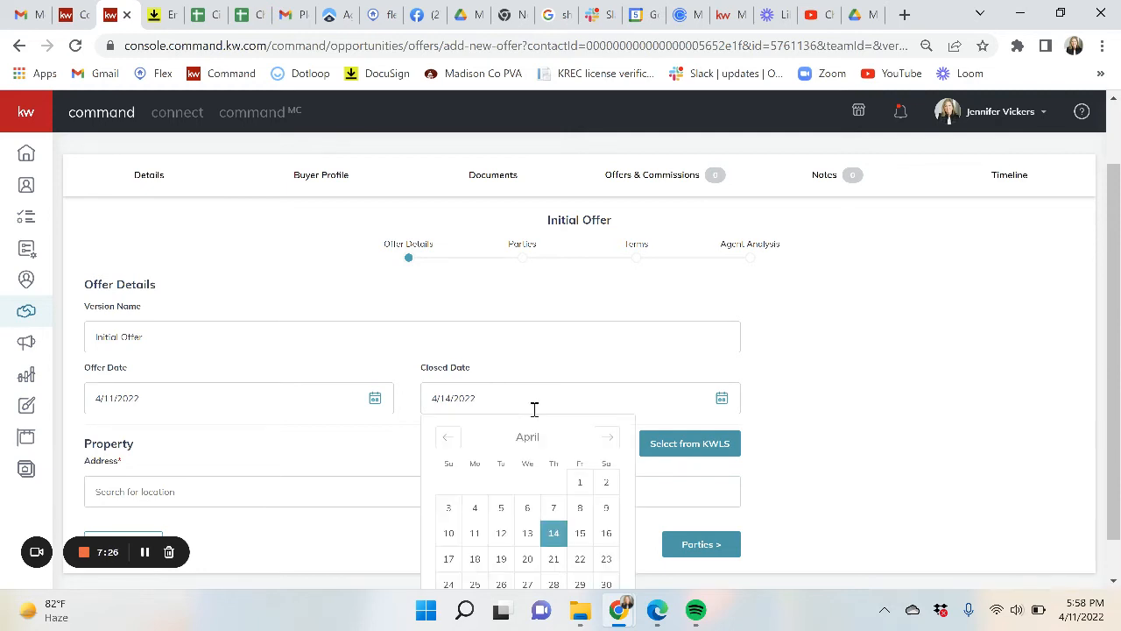
{"action": "left_click", "coordinate": [606, 436]}
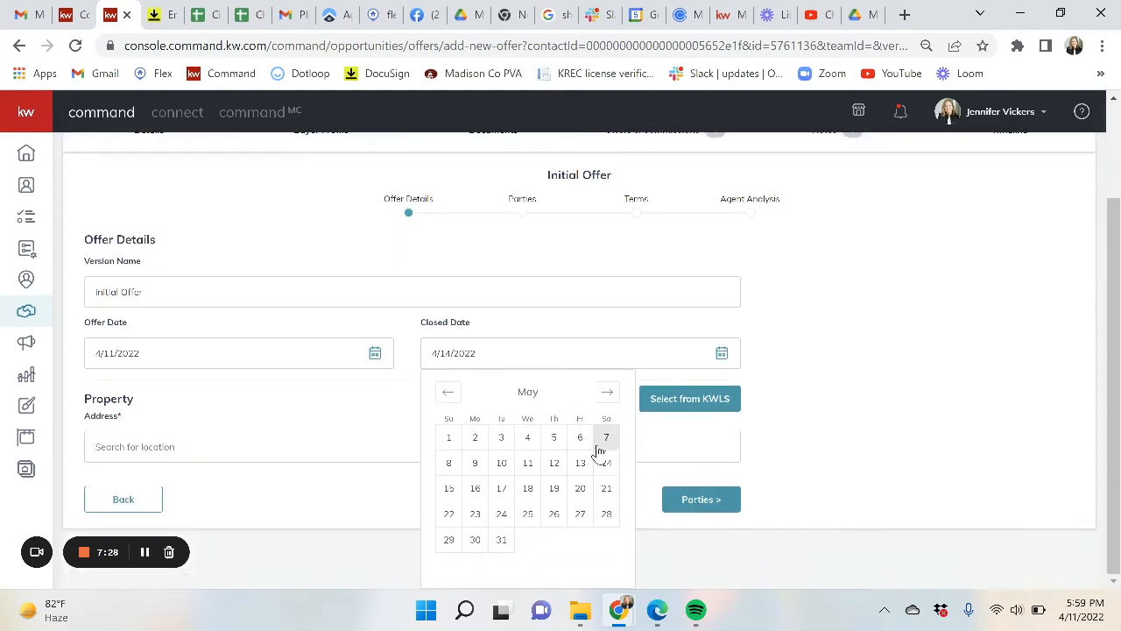
{"action": "left_click", "coordinate": [578, 513]}
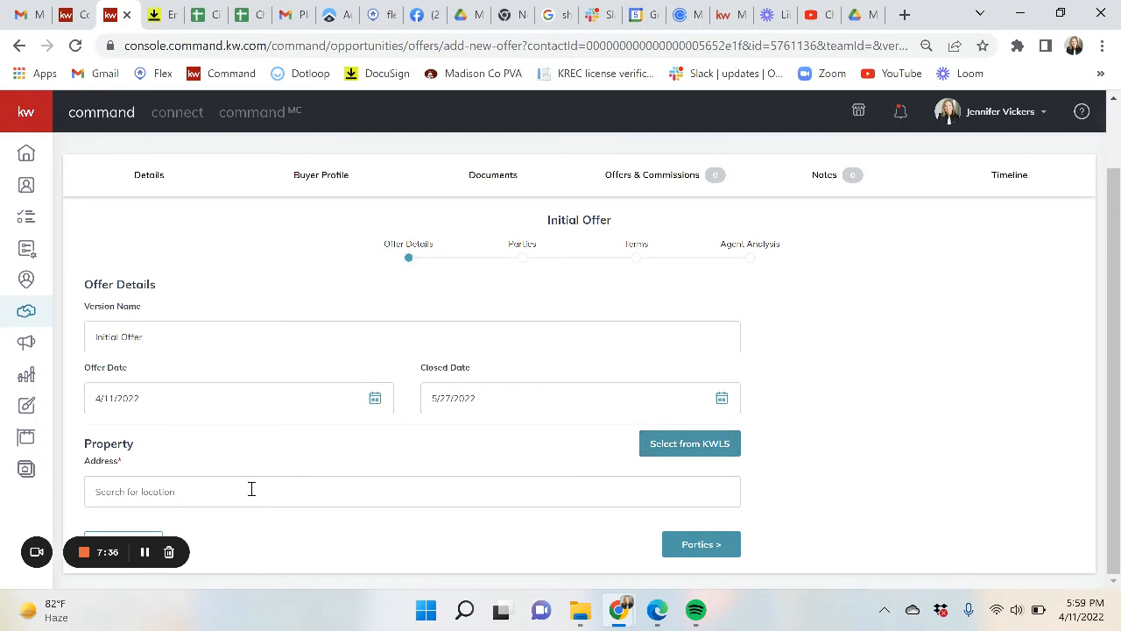
{"action": "left_click", "coordinate": [705, 450]}
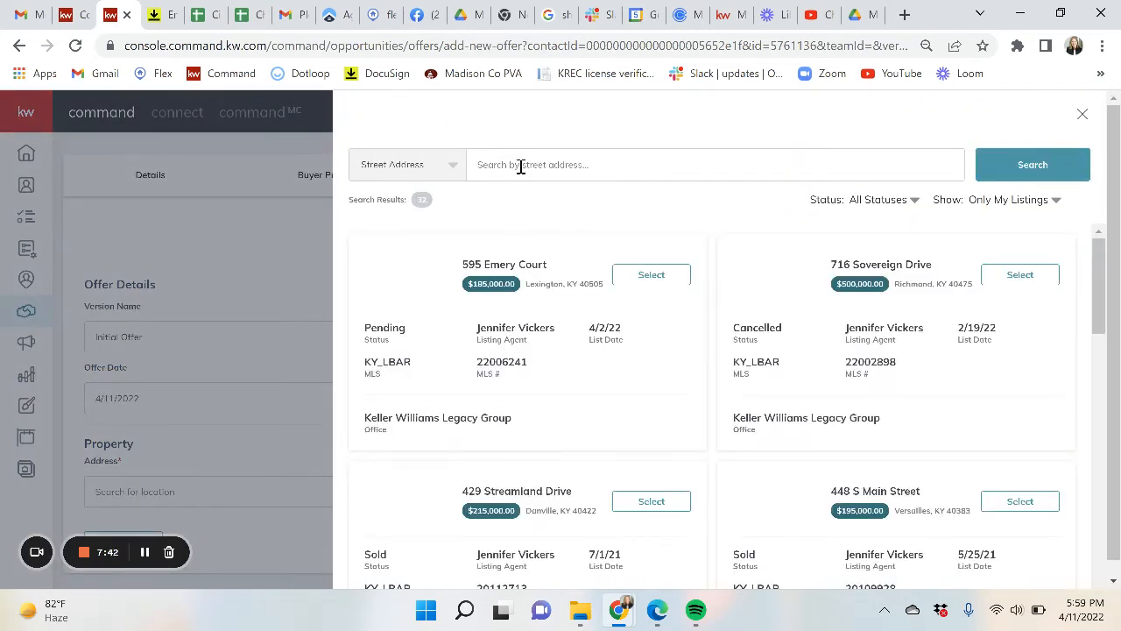
{"action": "left_click", "coordinate": [520, 167]}
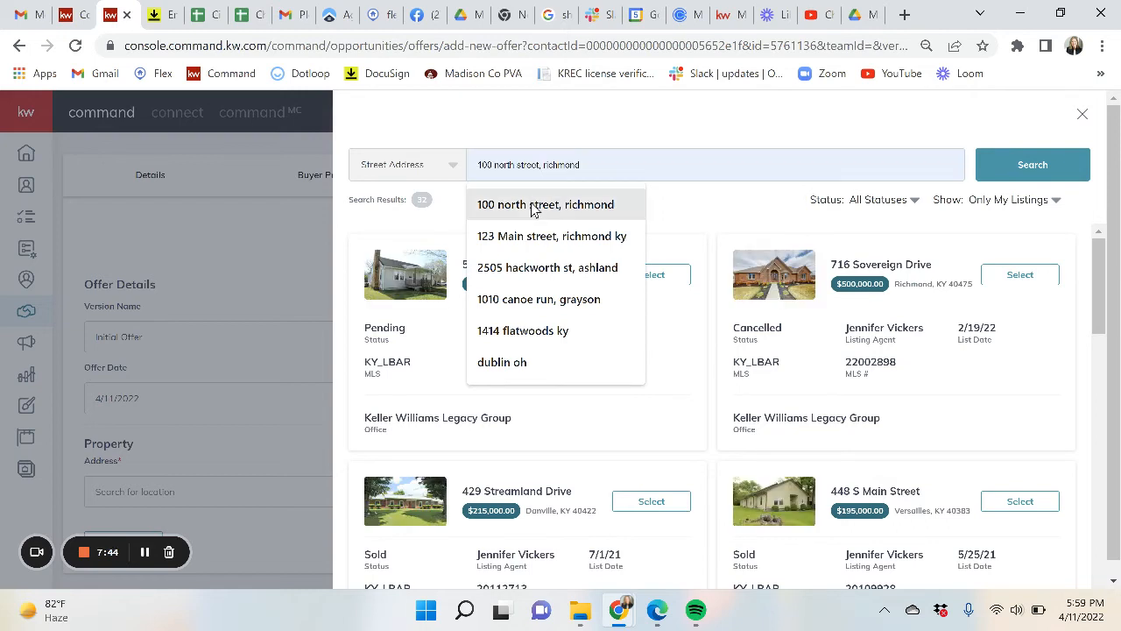
{"action": "left_click", "coordinate": [536, 206]}
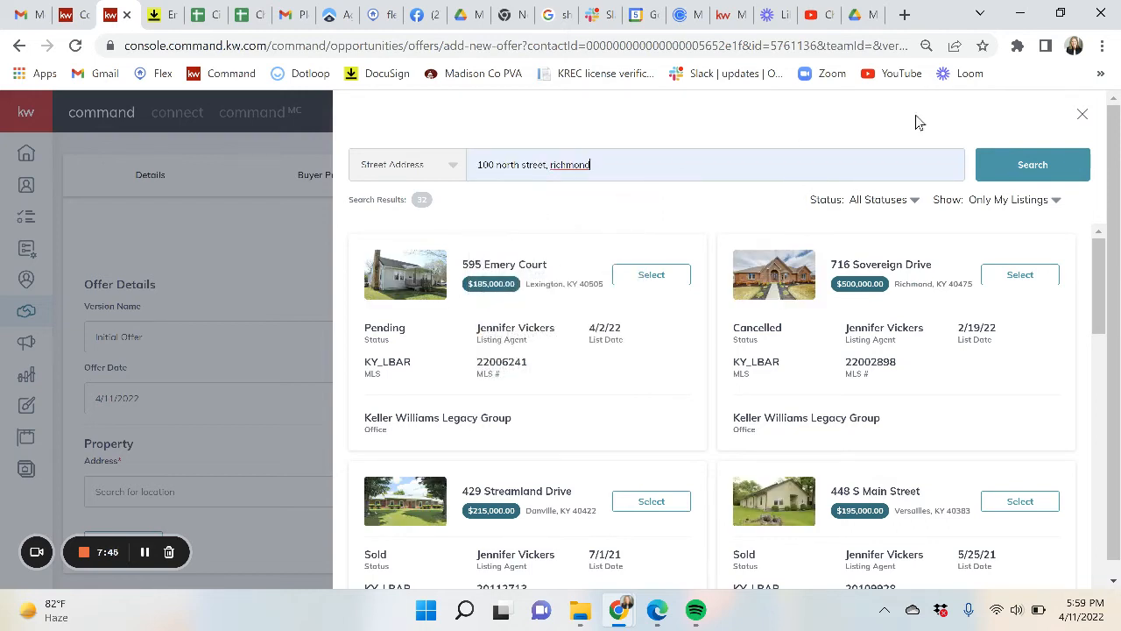
{"action": "left_click", "coordinate": [1011, 203]}
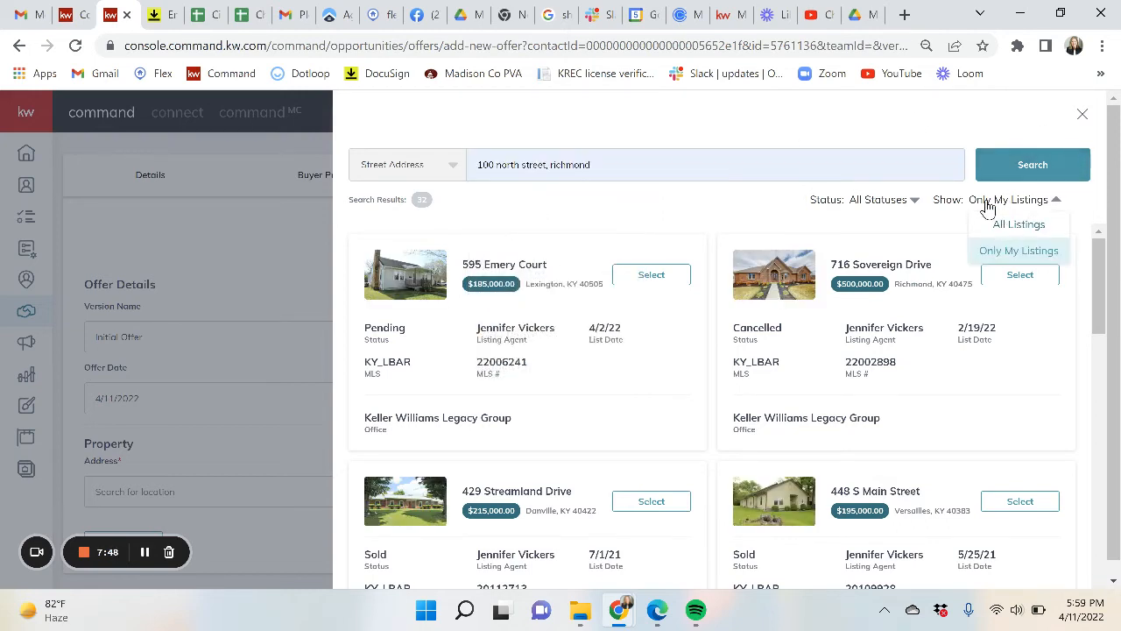
{"action": "left_click", "coordinate": [1022, 226]}
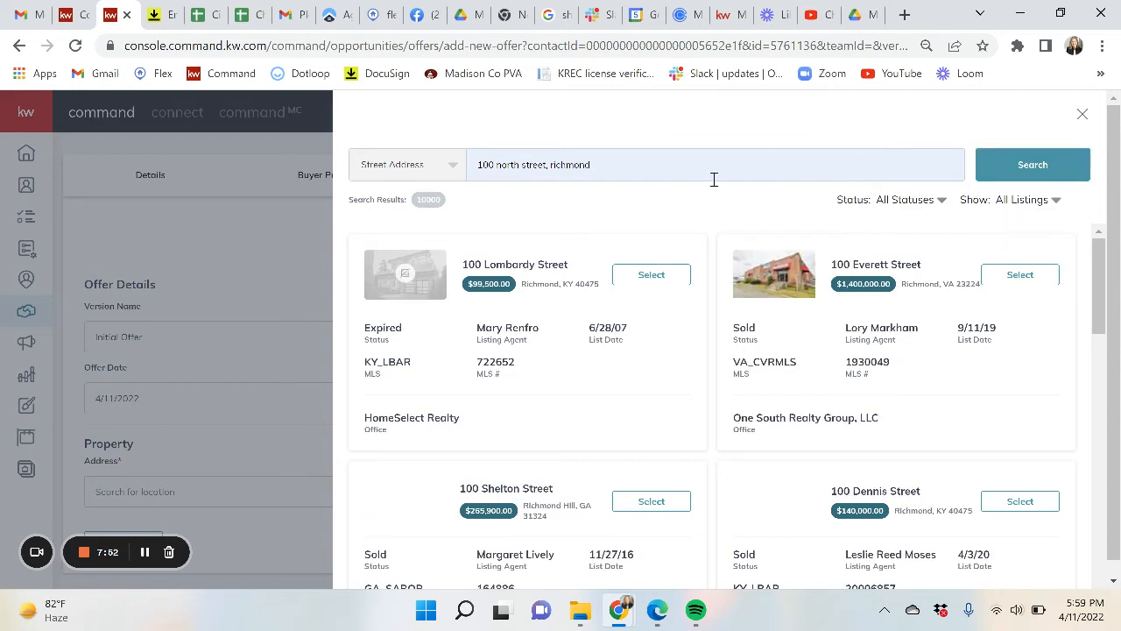
{"action": "left_click", "coordinate": [1027, 166]}
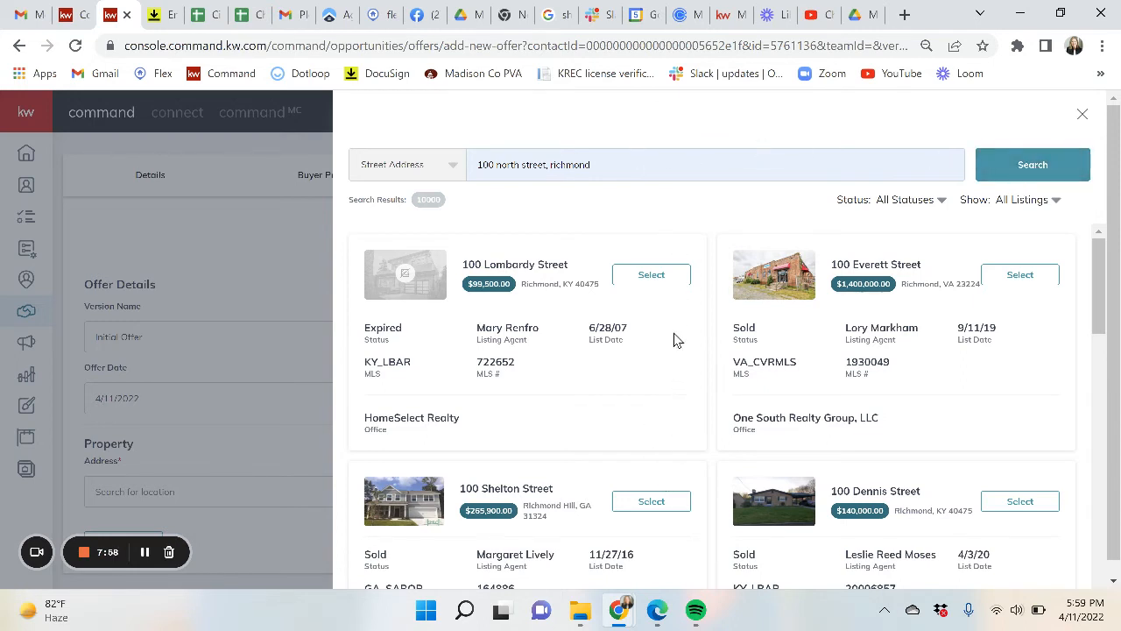
{"action": "left_click", "coordinate": [651, 502]}
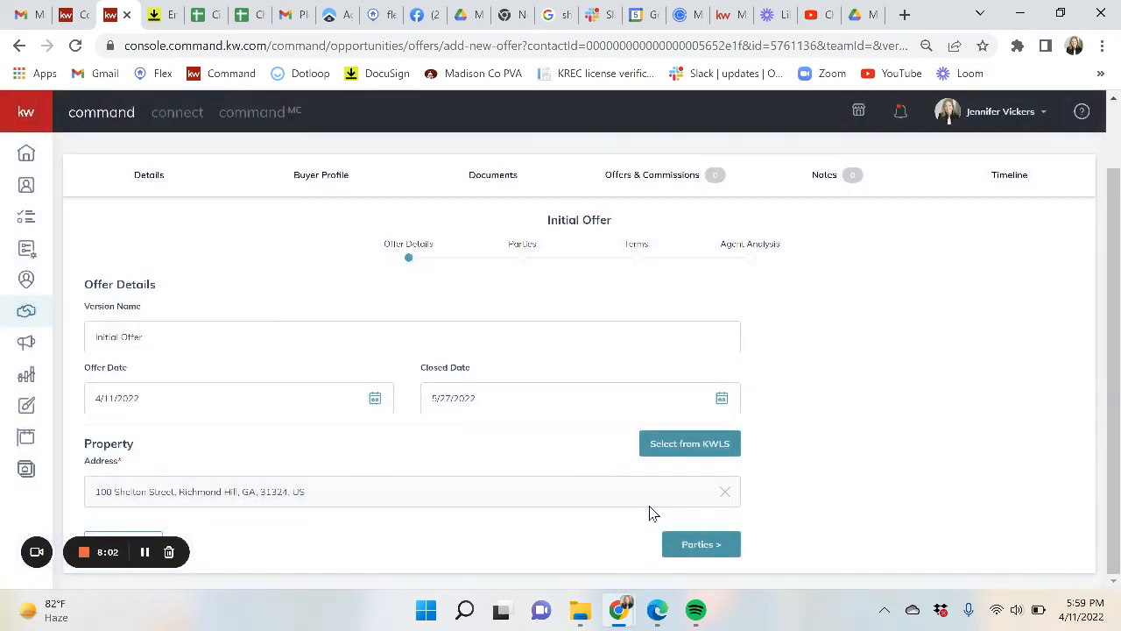
- Enter the seller's name on the Parties step and continue to the Terms step
{"action": "left_click", "coordinate": [700, 545]}
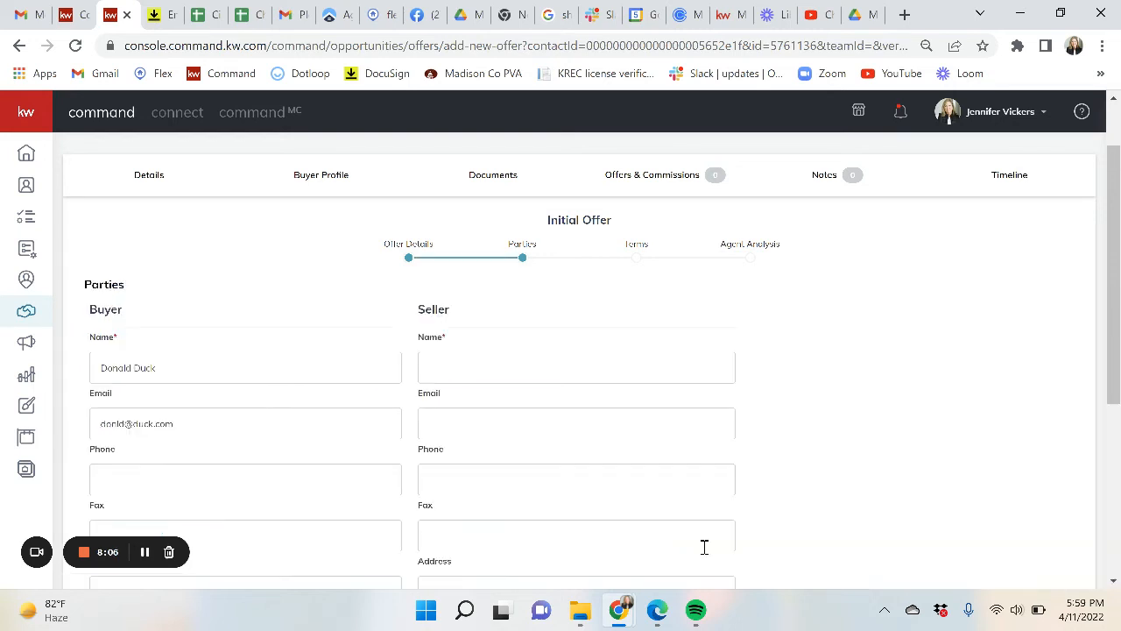
{"action": "left_click", "coordinate": [508, 365]}
{"action": "type", "text": "Mickey Mouse"}
{"action": "scroll", "coordinate": [508, 365], "scroll_direction": "down", "scroll_amount": 4}
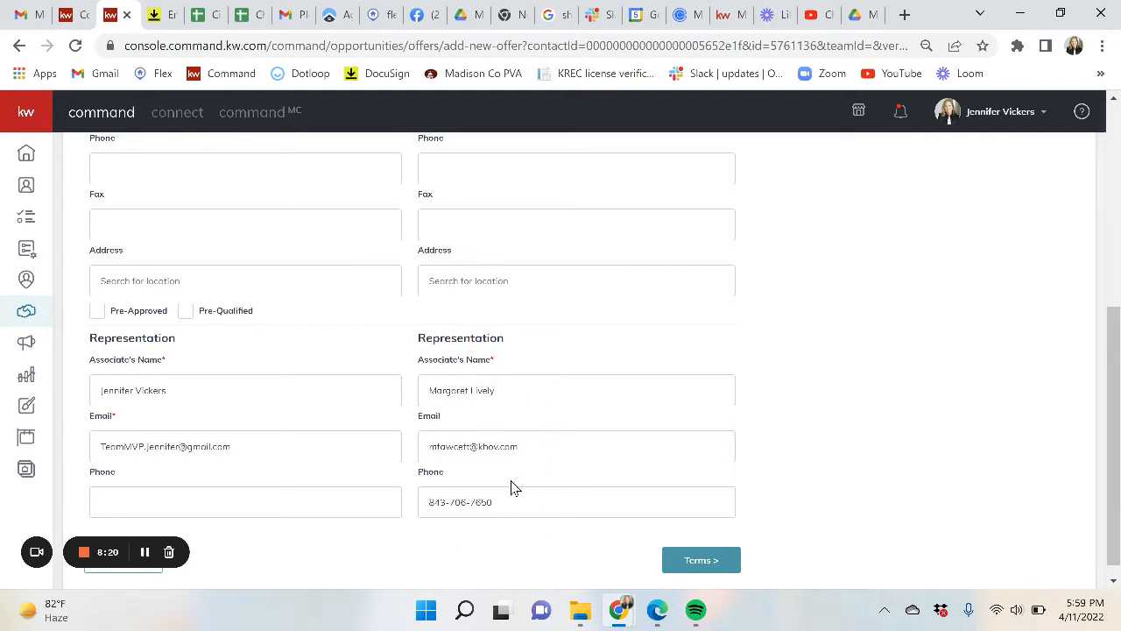
{"action": "scroll", "coordinate": [493, 351], "scroll_direction": "up", "scroll_amount": 3}
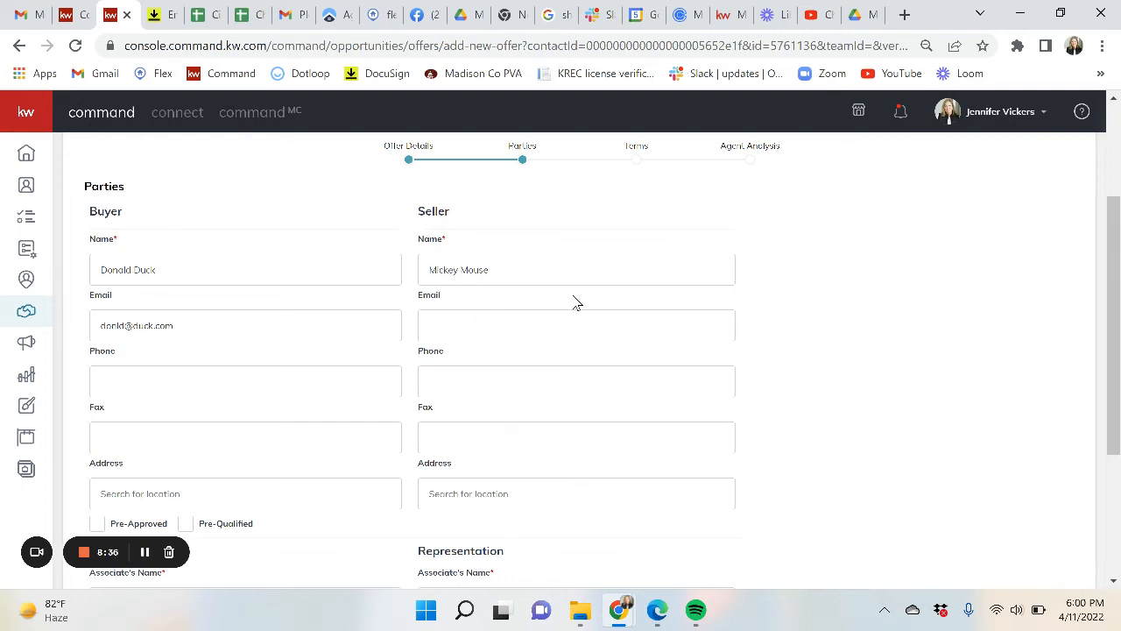
{"action": "scroll", "coordinate": [576, 303], "scroll_direction": "down", "scroll_amount": 3}
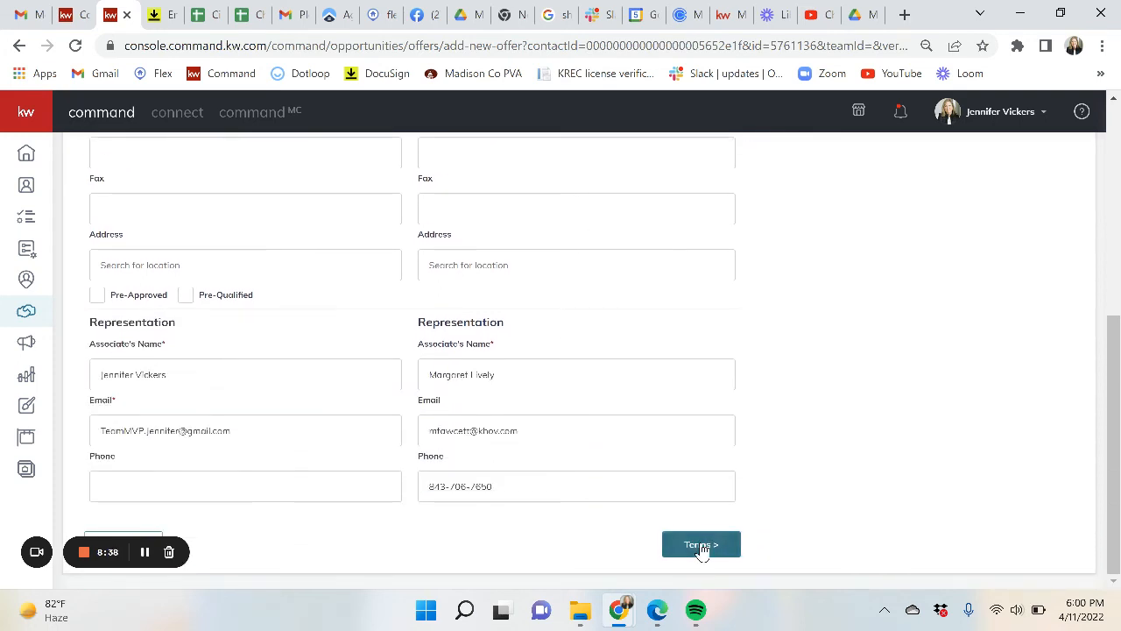
{"action": "left_click", "coordinate": [701, 544]}
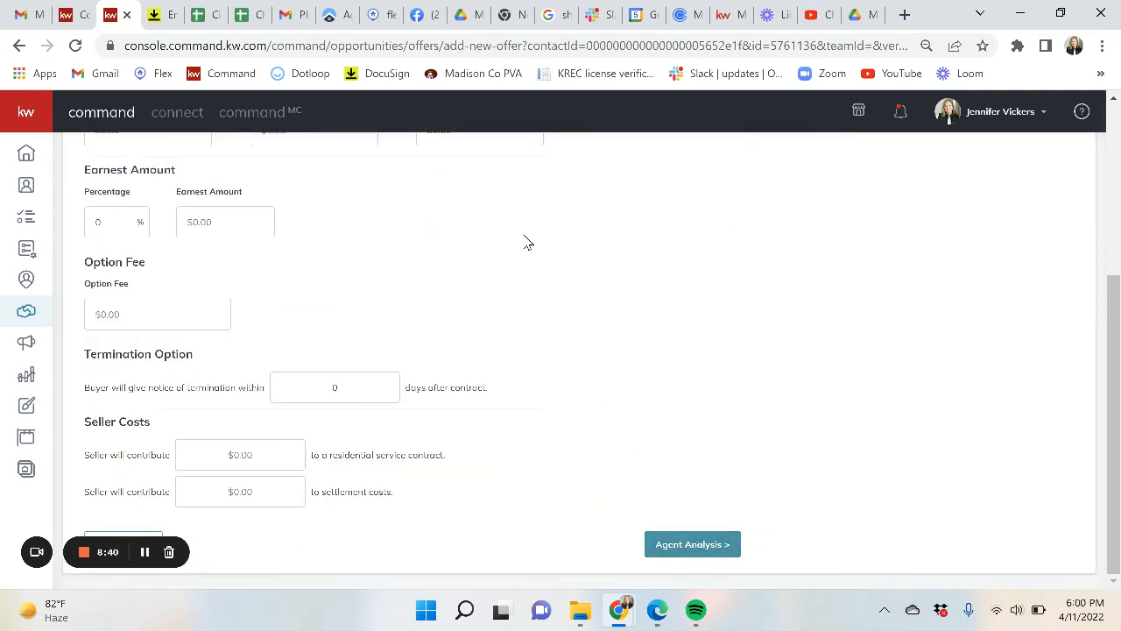
- Enter a finance amount of 300,000 on the offer's Terms step
{"action": "scroll", "coordinate": [526, 242], "scroll_direction": "up", "scroll_amount": 2}
{"action": "scroll", "coordinate": [527, 243], "scroll_direction": "up", "scroll_amount": 1}
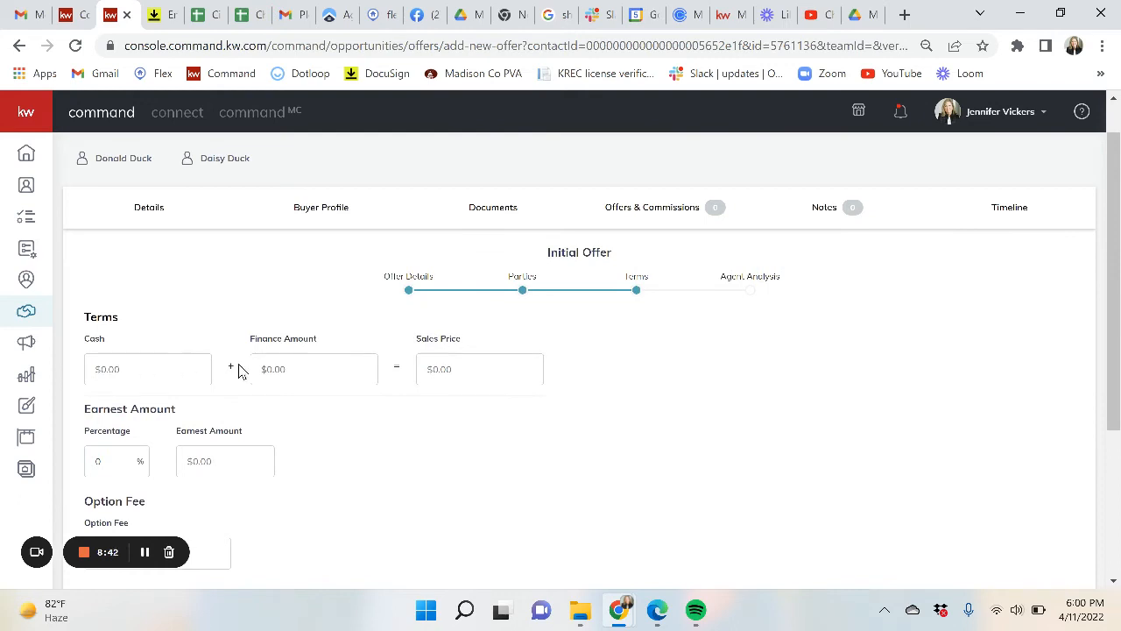
{"action": "scroll", "coordinate": [436, 434], "scroll_direction": "down", "scroll_amount": 1}
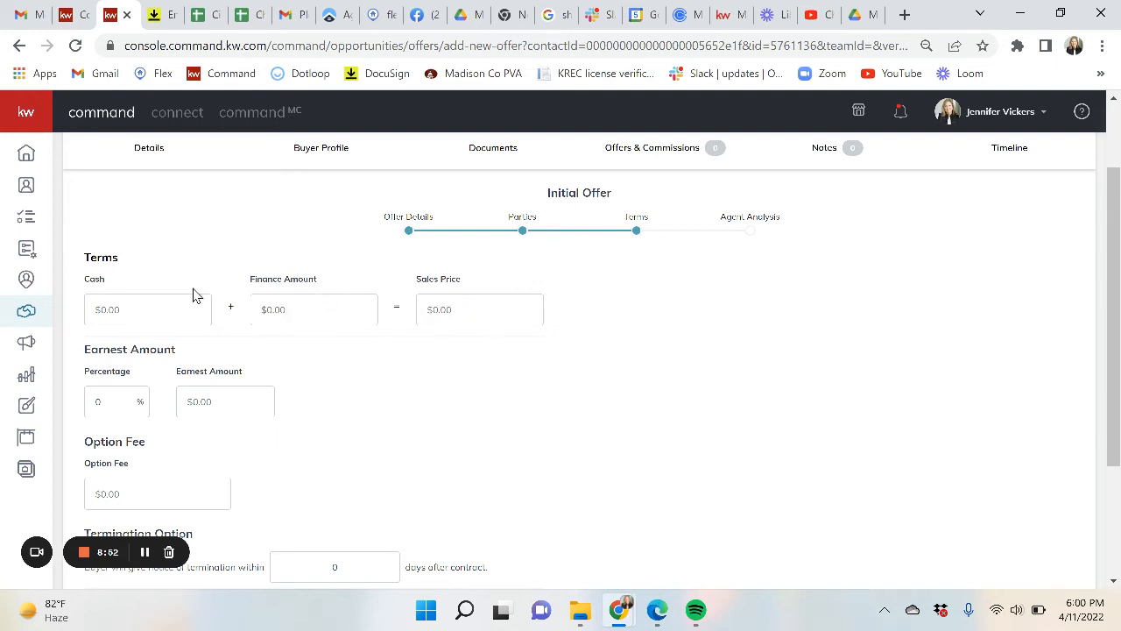
{"action": "left_click", "coordinate": [305, 309]}
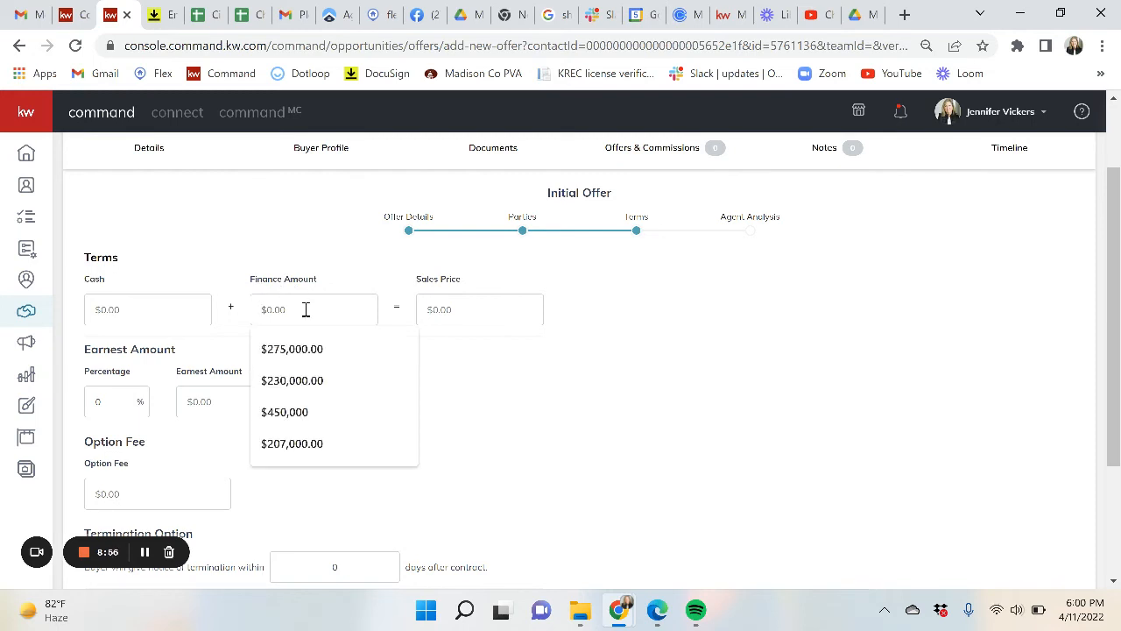
{"action": "type", "text": "300,000"}
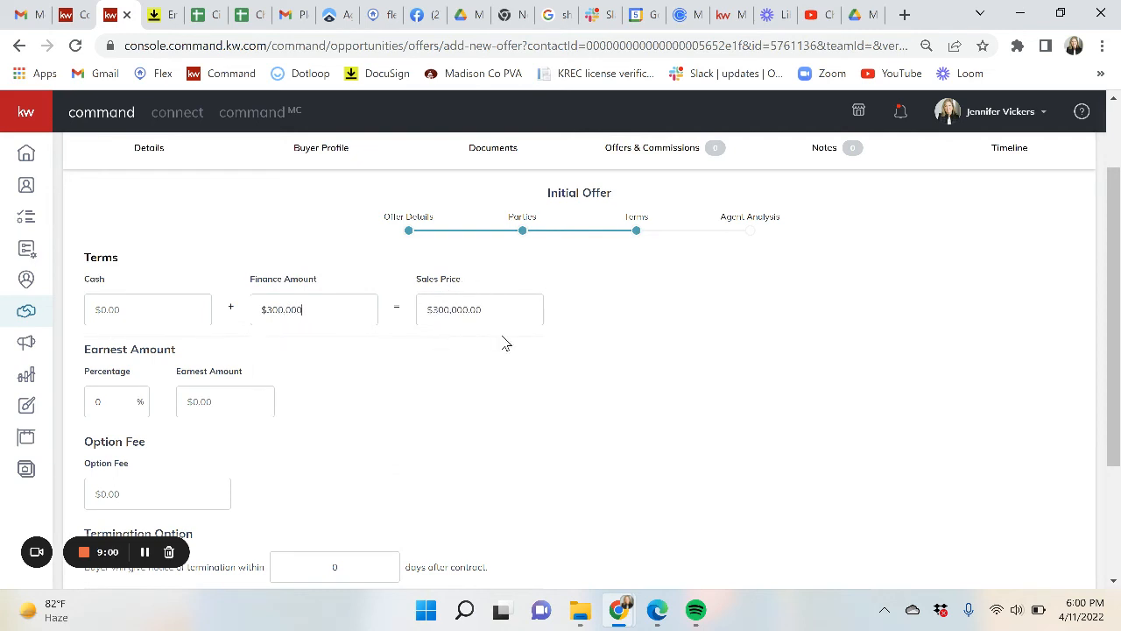
{"action": "scroll", "coordinate": [304, 443], "scroll_direction": "down", "scroll_amount": 2}
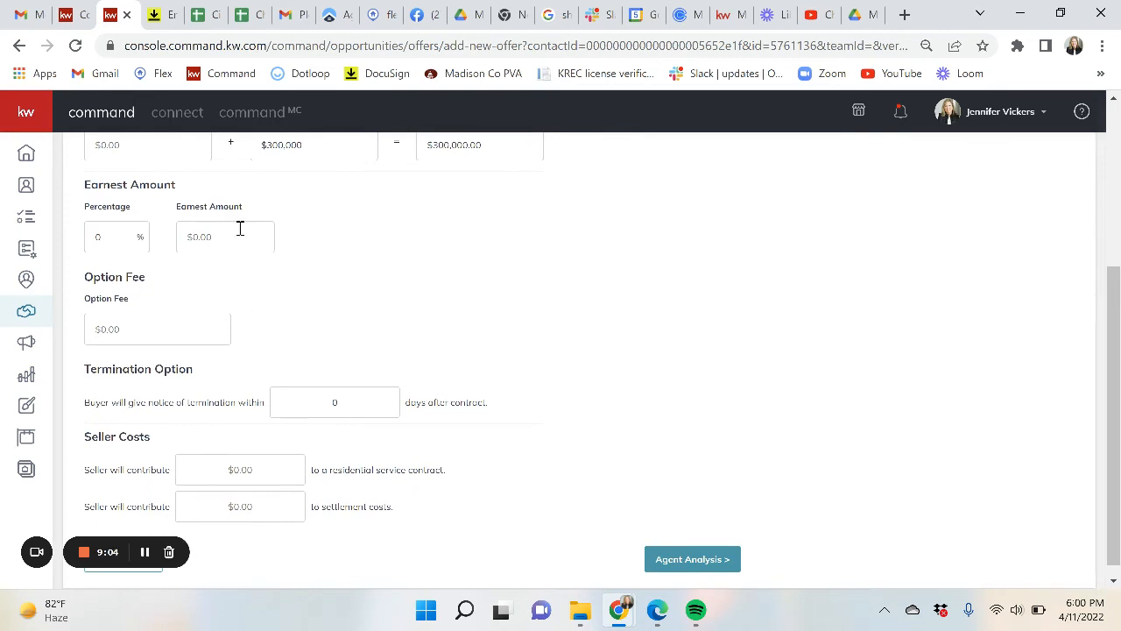
- Enter $1,000 earnest money and continue to the Agent Analysis step
{"action": "left_click", "coordinate": [240, 229]}
{"action": "type", "text": "1000"}
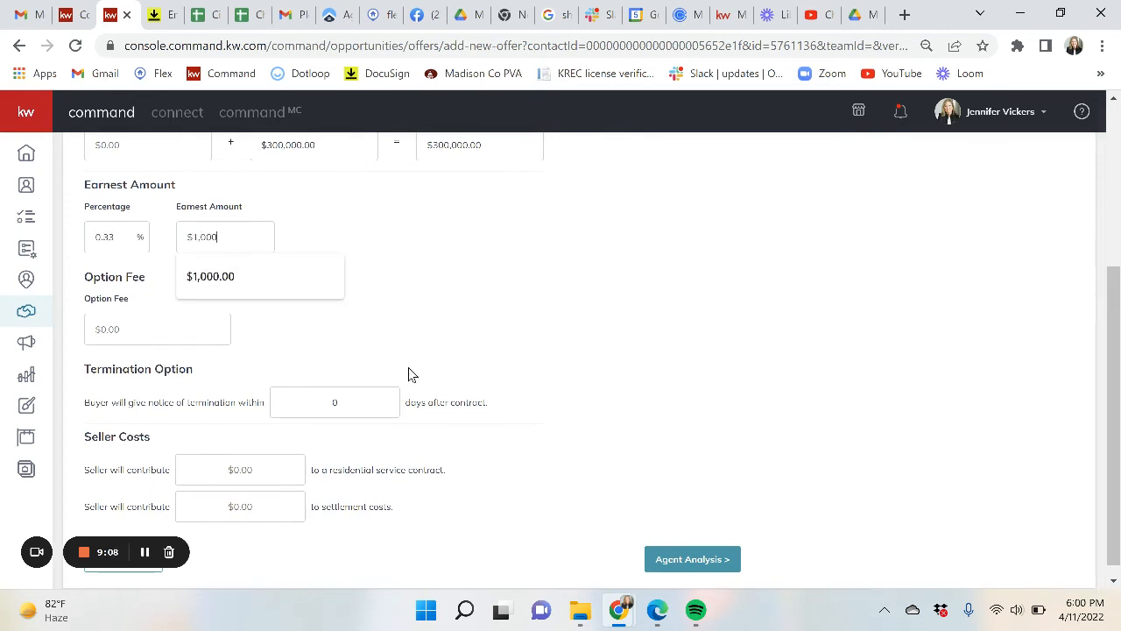
{"action": "scroll", "coordinate": [445, 428], "scroll_direction": "down", "scroll_amount": 1}
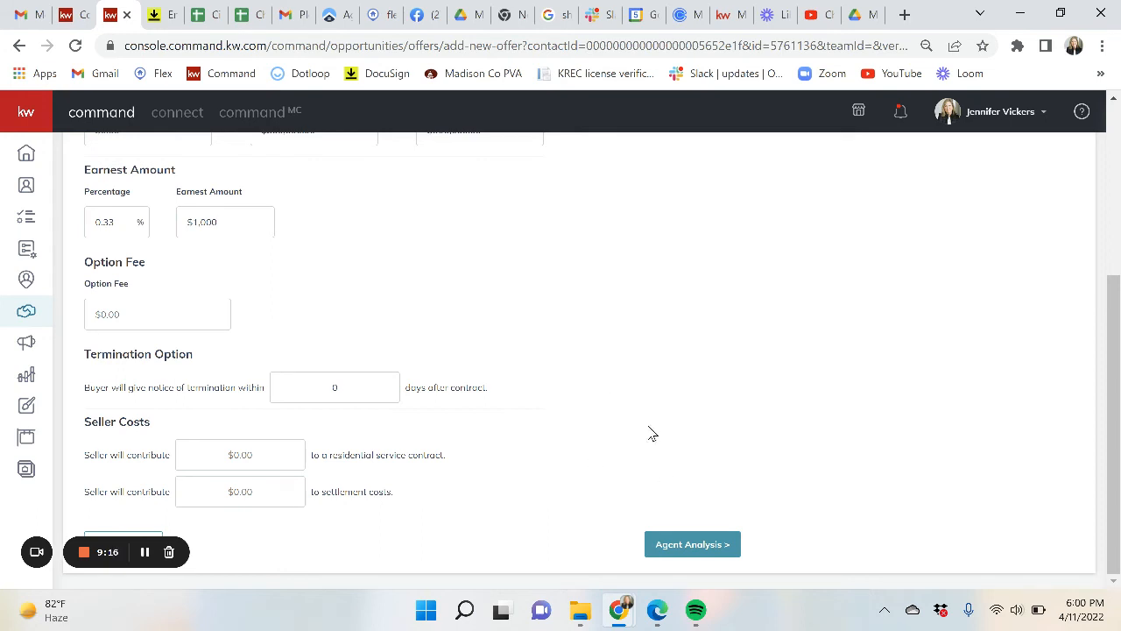
{"action": "scroll", "coordinate": [613, 386], "scroll_direction": "up", "scroll_amount": 2}
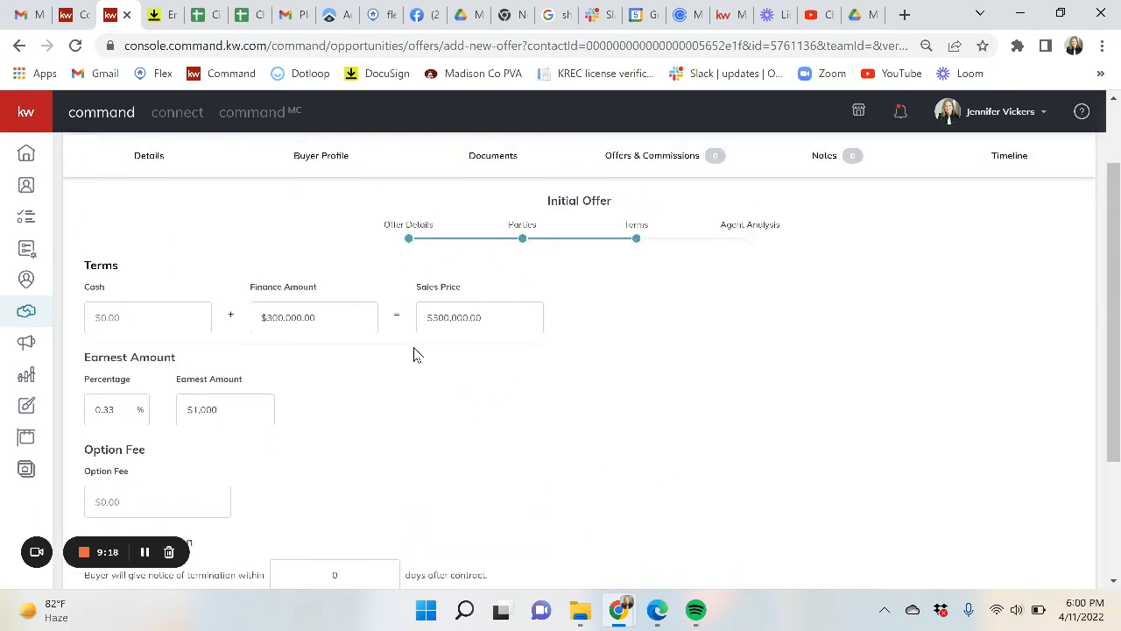
{"action": "scroll", "coordinate": [544, 435], "scroll_direction": "down", "scroll_amount": 2}
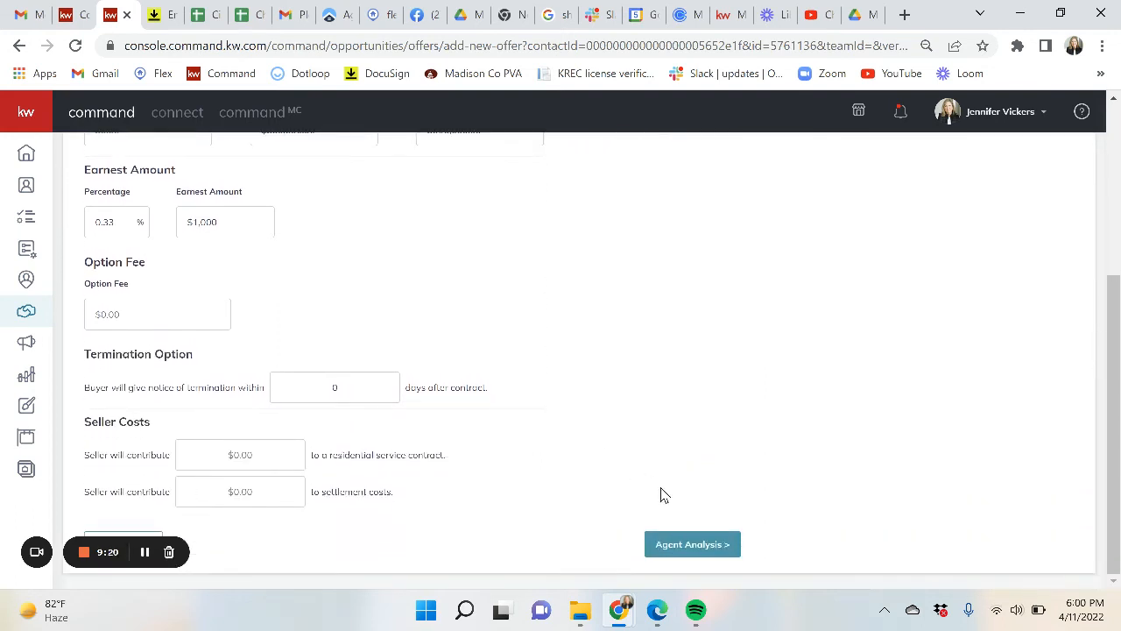
{"action": "left_click", "coordinate": [705, 546]}
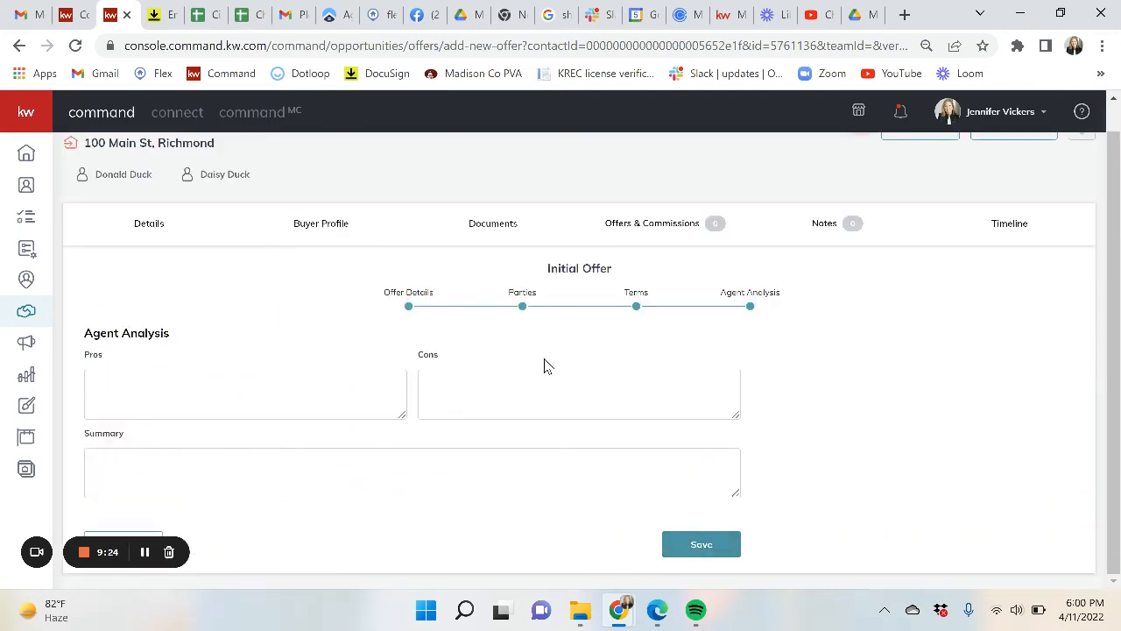
{"action": "left_click", "coordinate": [701, 547]}
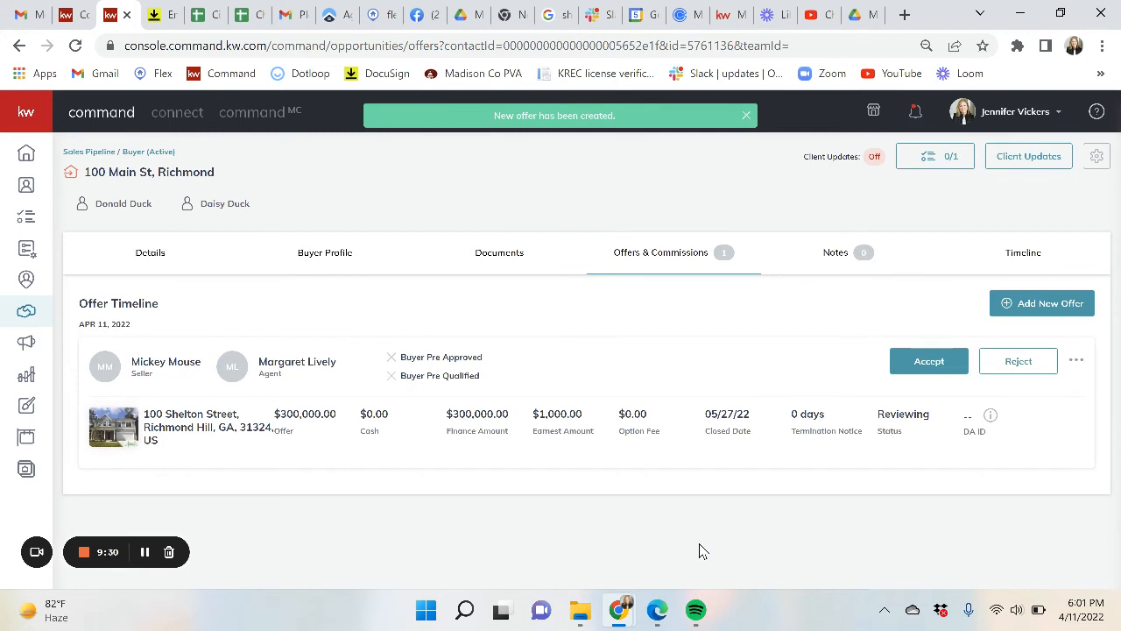
{"action": "left_click", "coordinate": [925, 368]}
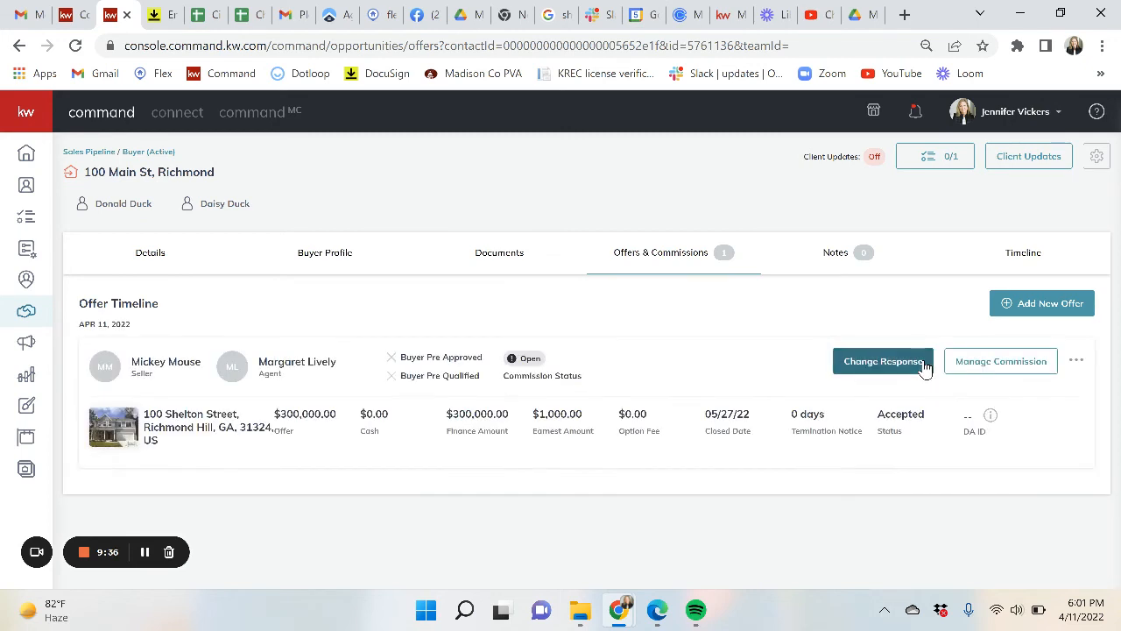
{"action": "left_click", "coordinate": [990, 367]}
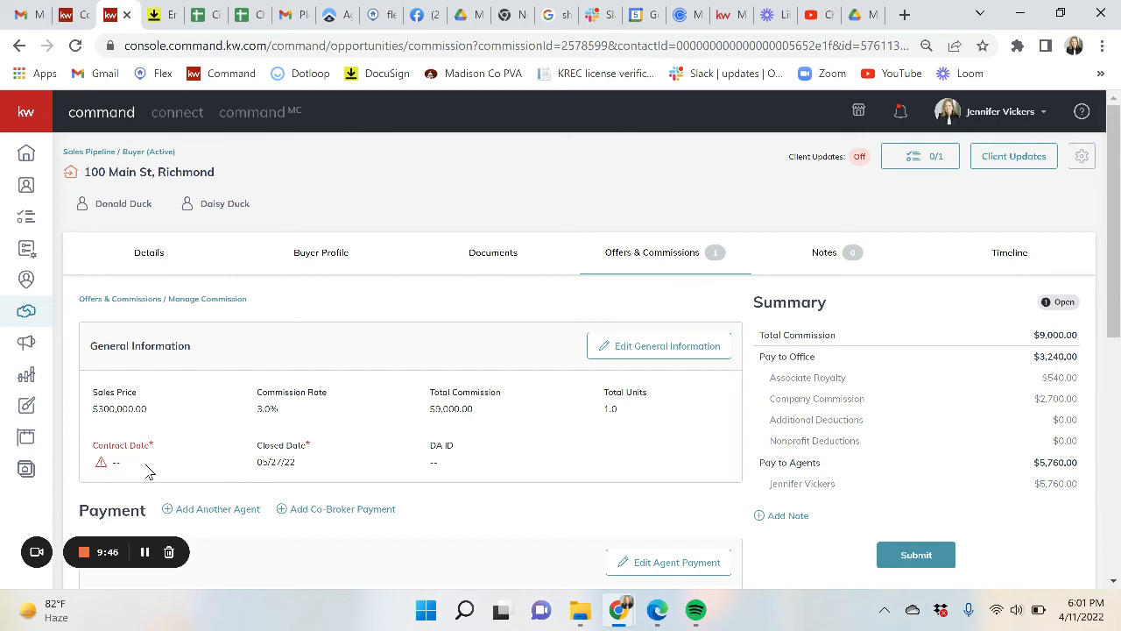
- Edit the commission's general information, set contract date 04/11/22, and save the changes
{"action": "left_click", "coordinate": [668, 348]}
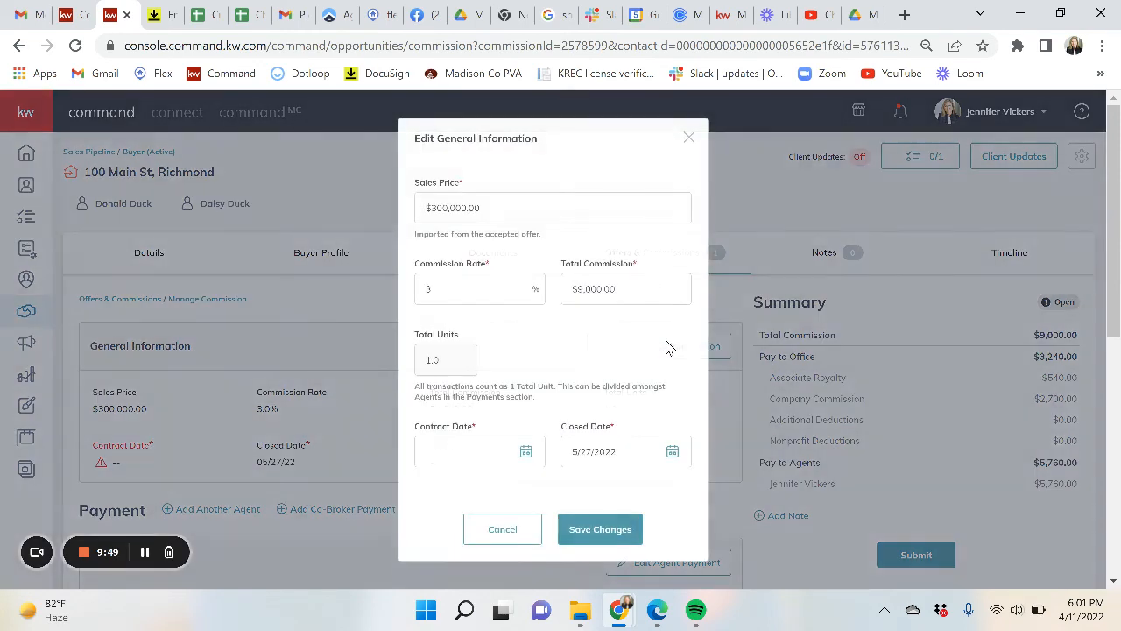
{"action": "scroll", "coordinate": [666, 348], "scroll_direction": "down", "scroll_amount": 2}
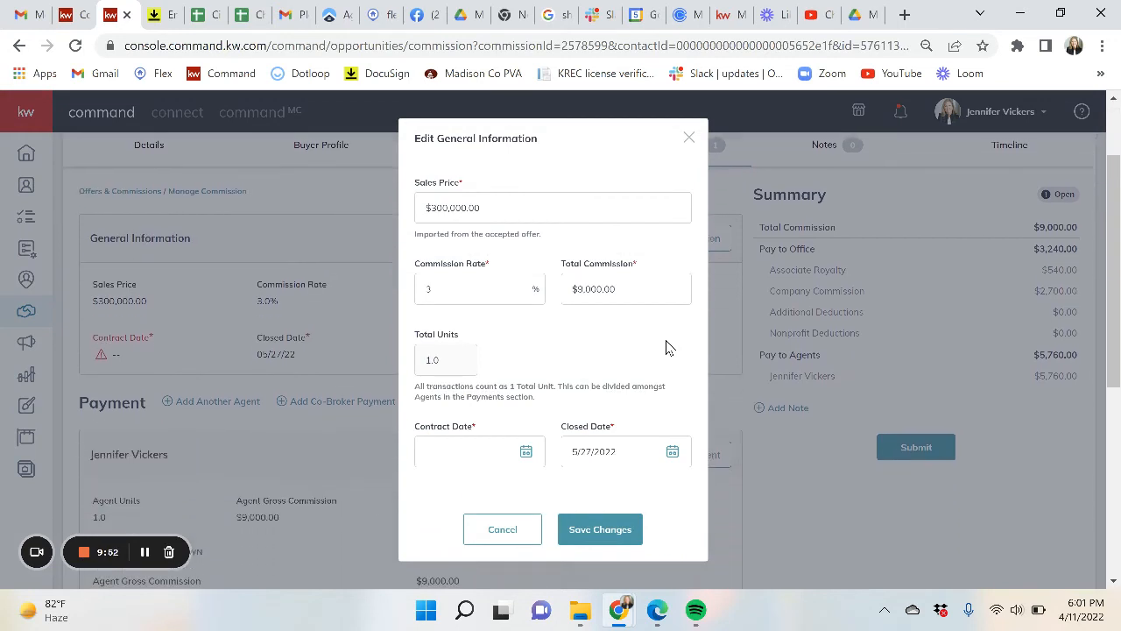
{"action": "left_click", "coordinate": [527, 452]}
{"action": "scroll", "coordinate": [527, 464], "scroll_direction": "down", "scroll_amount": 2}
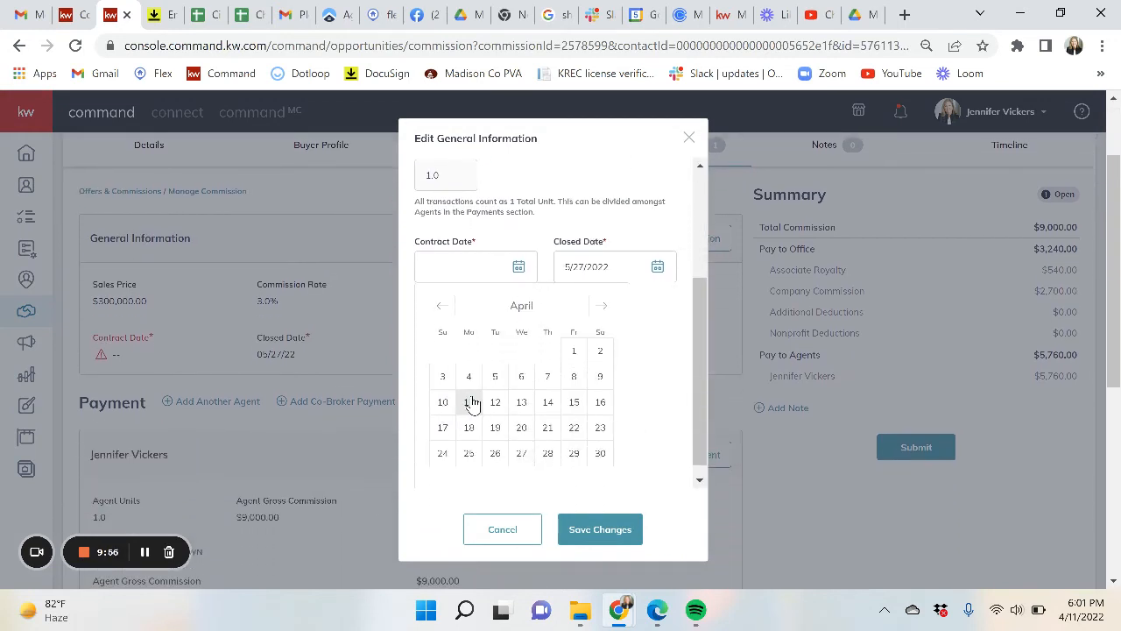
{"action": "left_click", "coordinate": [471, 401]}
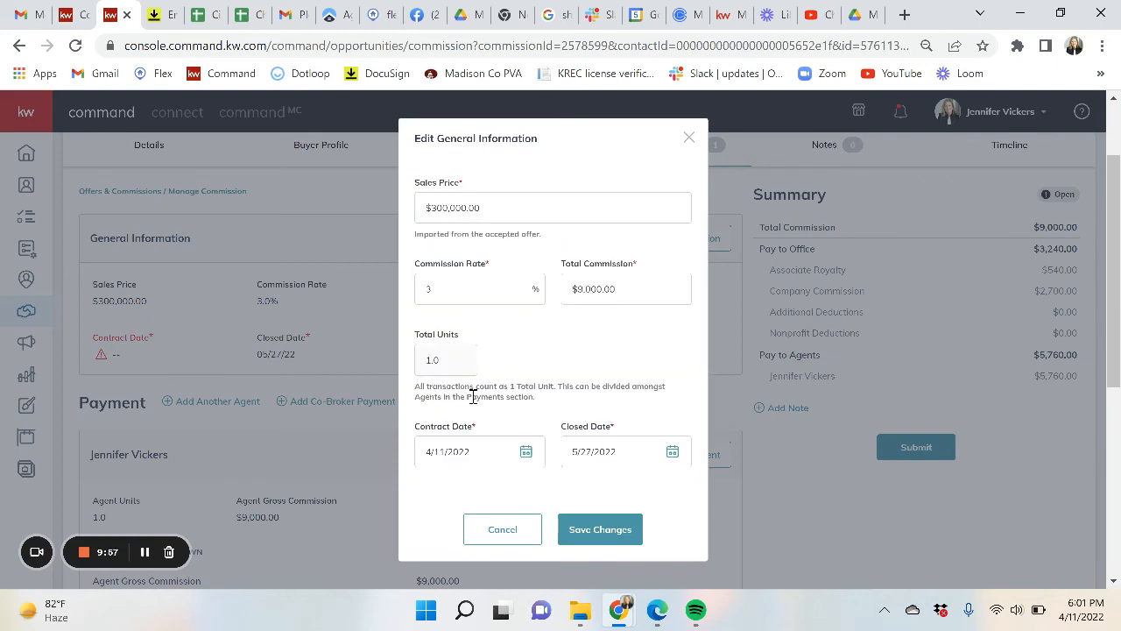
{"action": "left_click", "coordinate": [600, 531]}
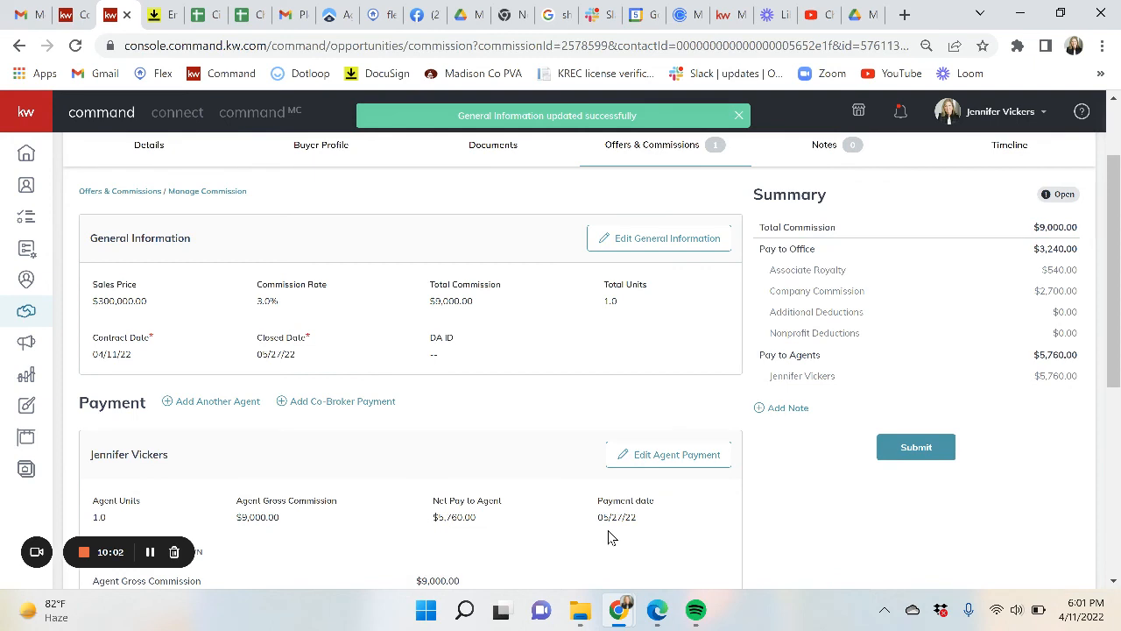
{"action": "scroll", "coordinate": [611, 538], "scroll_direction": "down", "scroll_amount": 3}
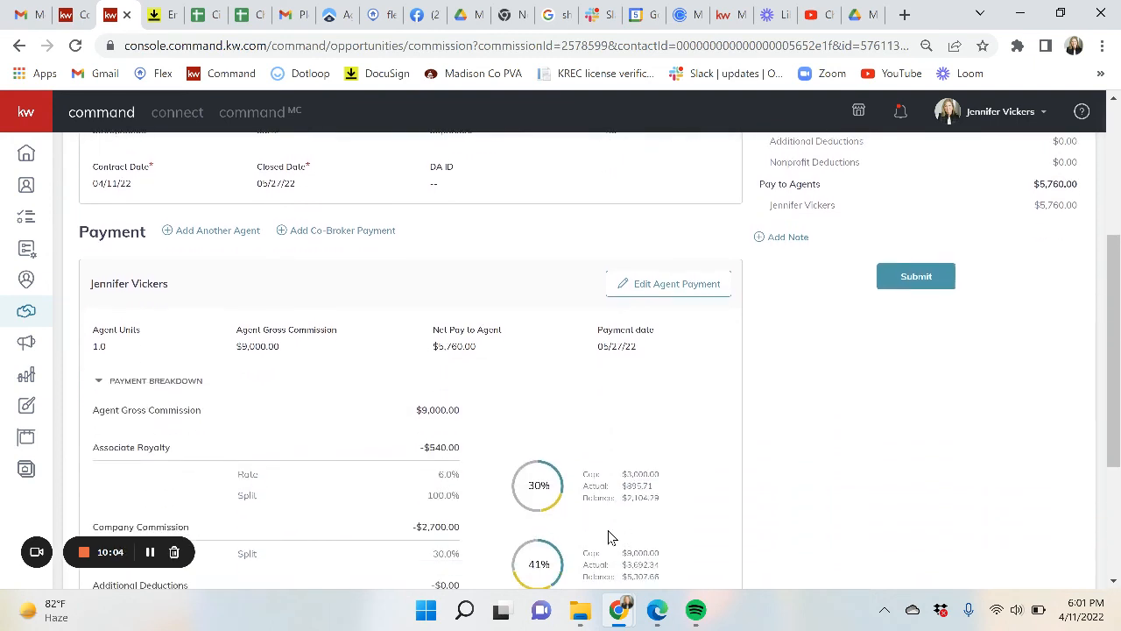
{"action": "scroll", "coordinate": [611, 538], "scroll_direction": "down", "scroll_amount": 1}
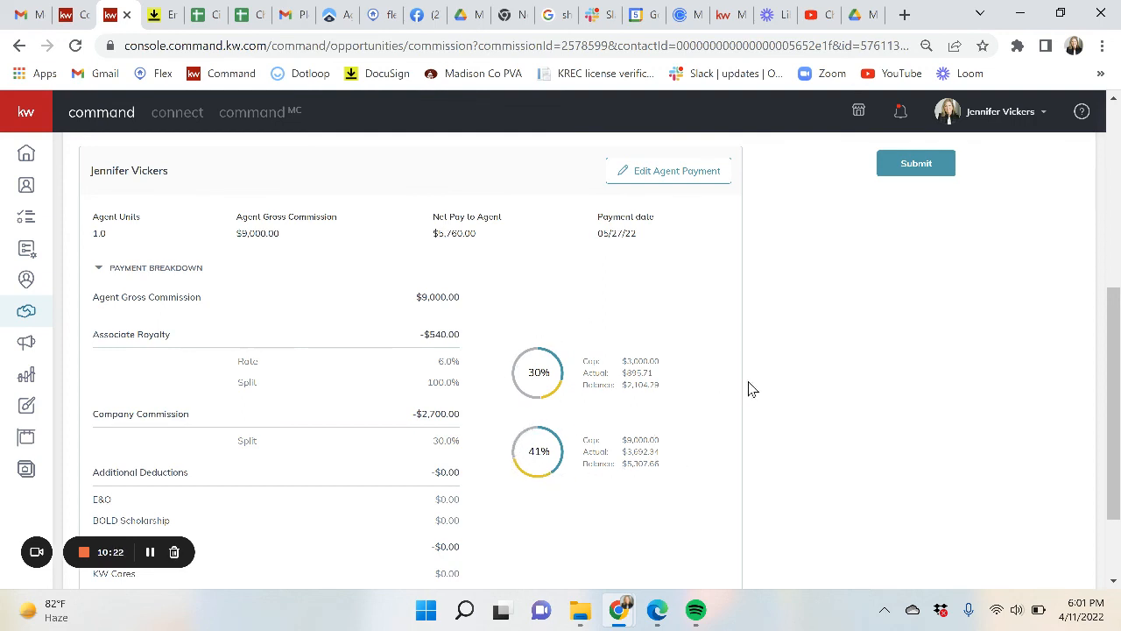
{"action": "scroll", "coordinate": [783, 370], "scroll_direction": "up", "scroll_amount": 4}
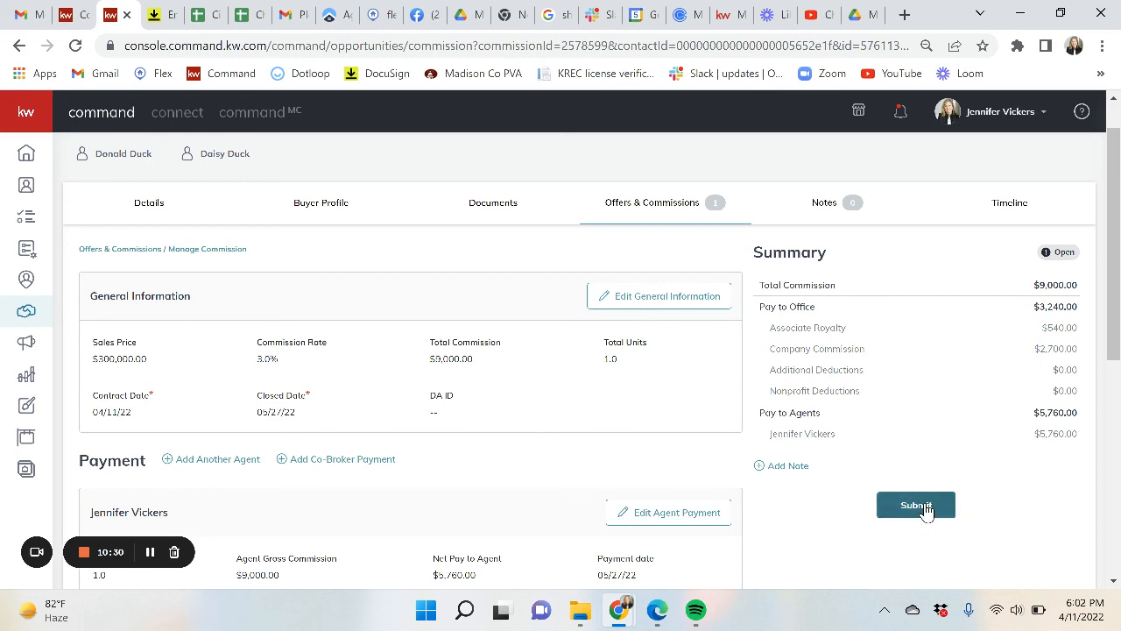
{"action": "scroll", "coordinate": [926, 509], "scroll_direction": "up", "scroll_amount": 1}
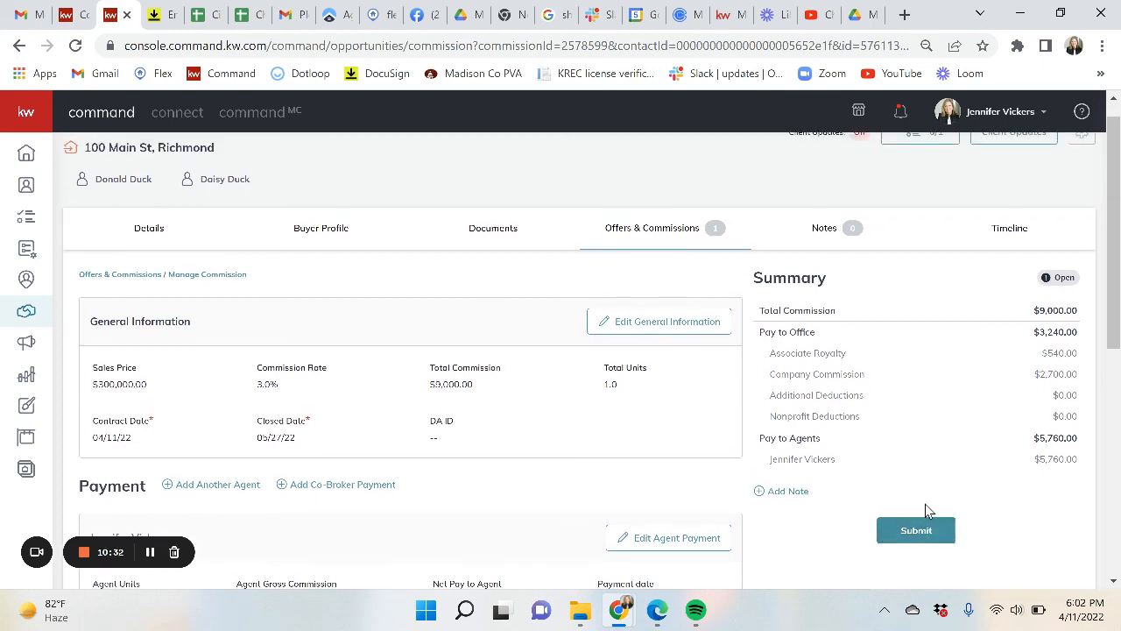
- Submit the commission, choosing Skip Donation and Submit in the Charitable Donations prompt
{"action": "left_click", "coordinate": [923, 544]}
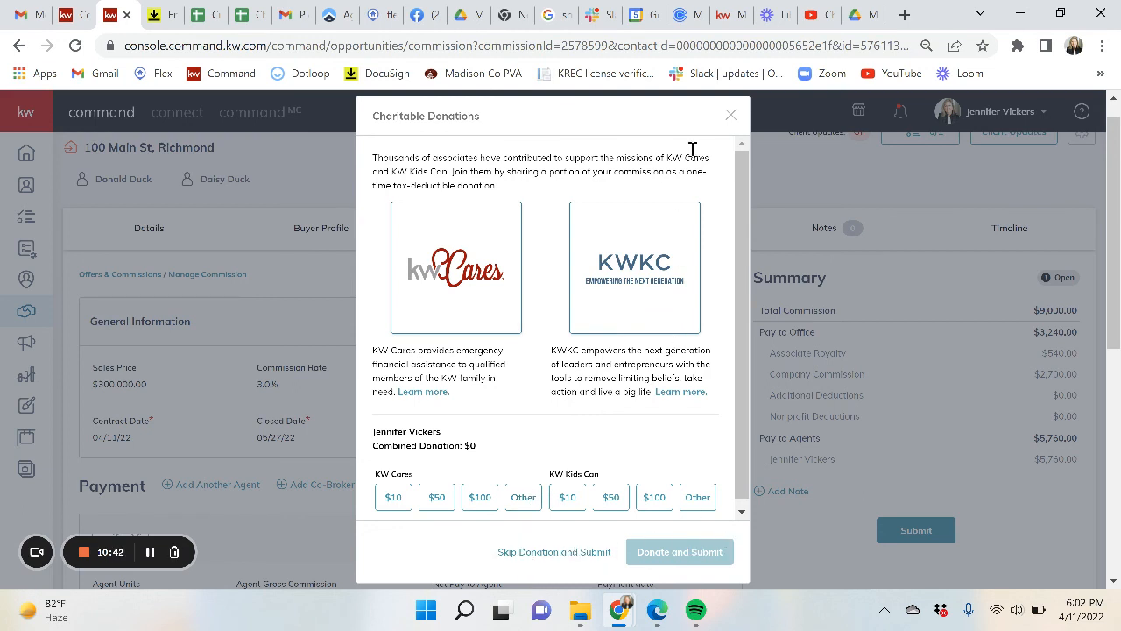
{"action": "left_click", "coordinate": [733, 116]}
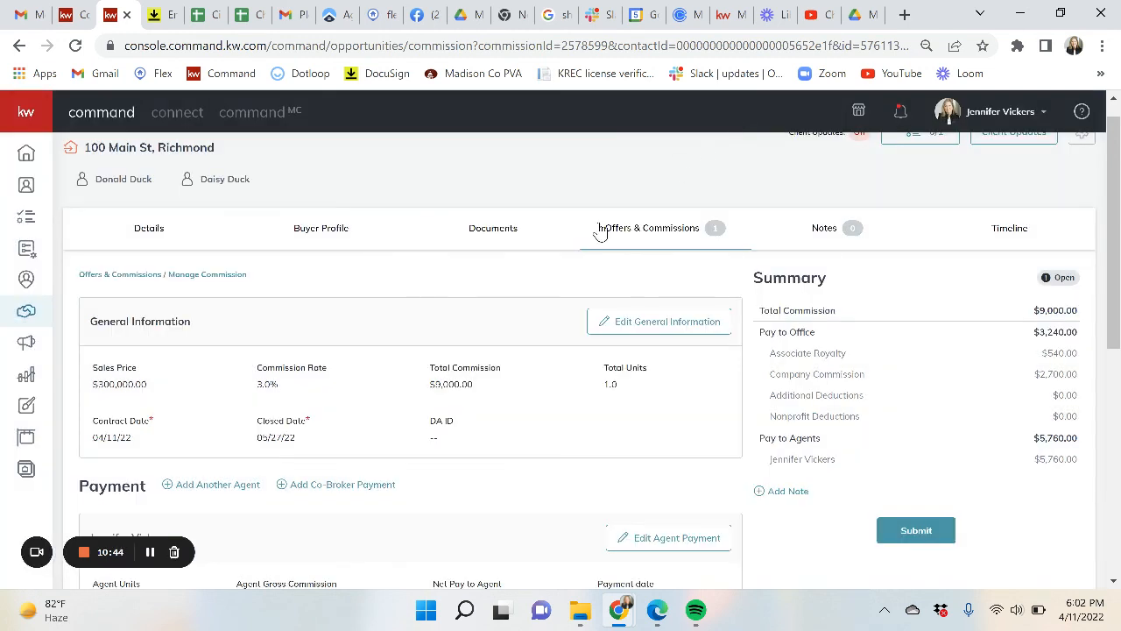